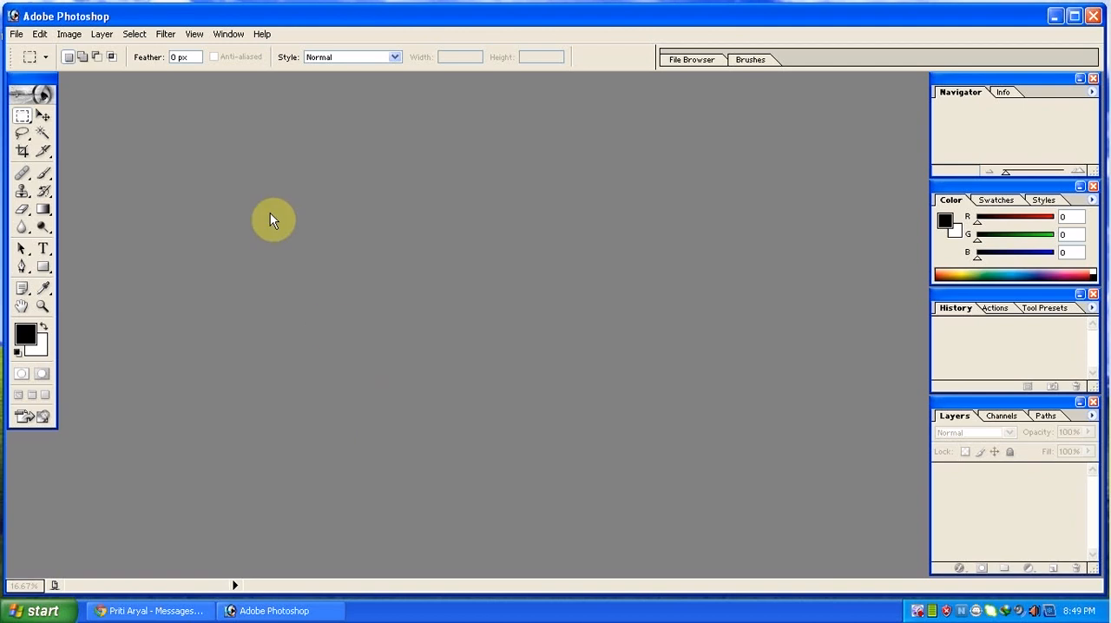
Open the IMG_0085 photo from the Desktop and maximize its document window.
left_click(17, 36)
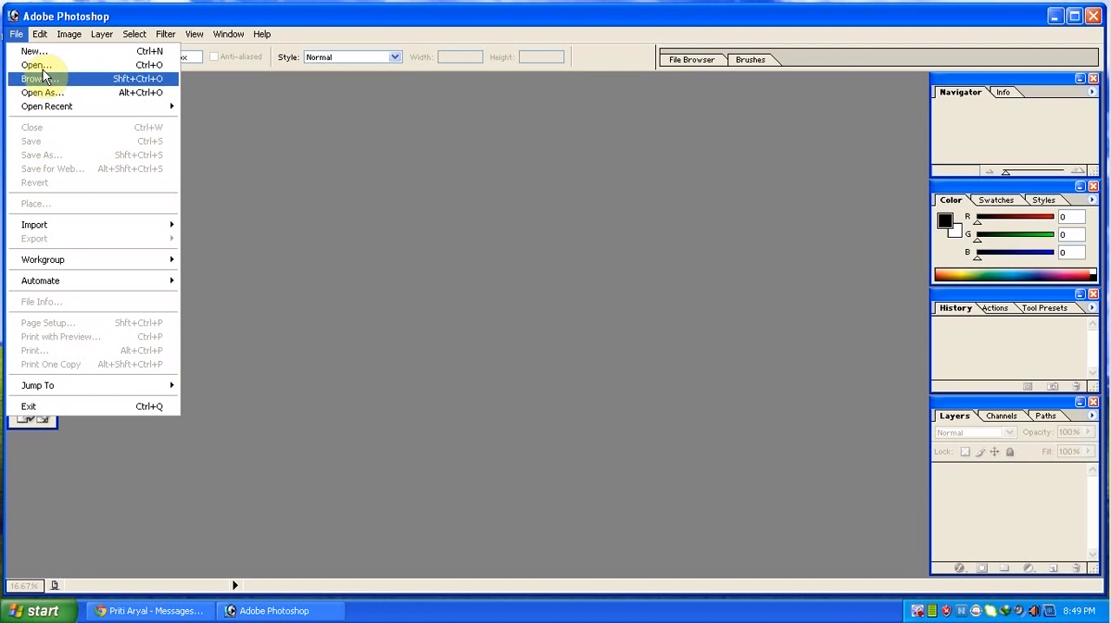
left_click(39, 65)
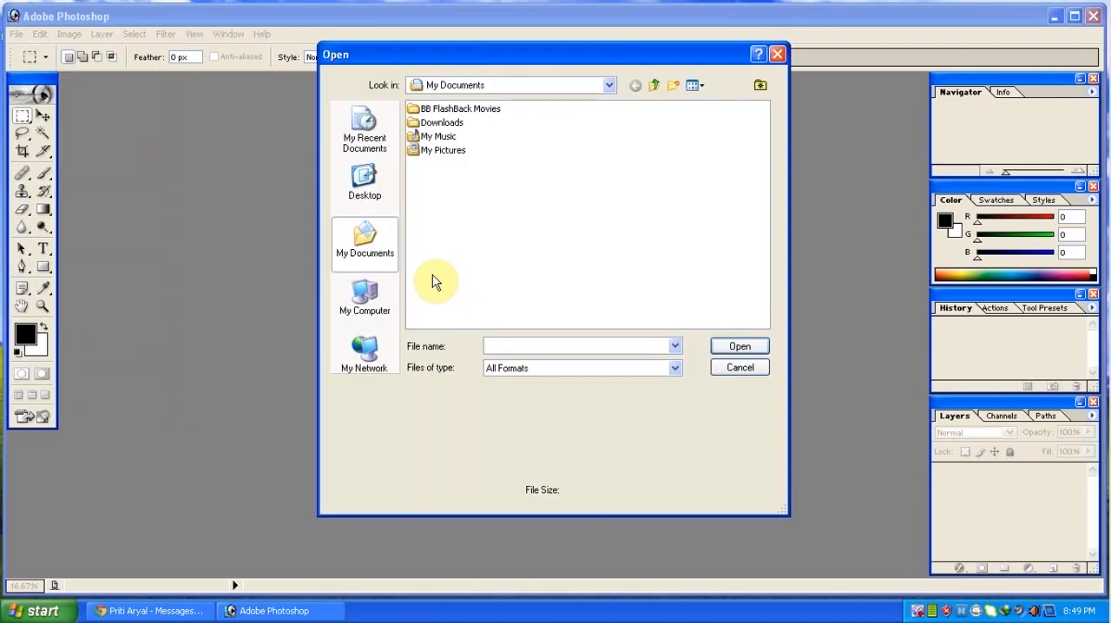
left_click(365, 187)
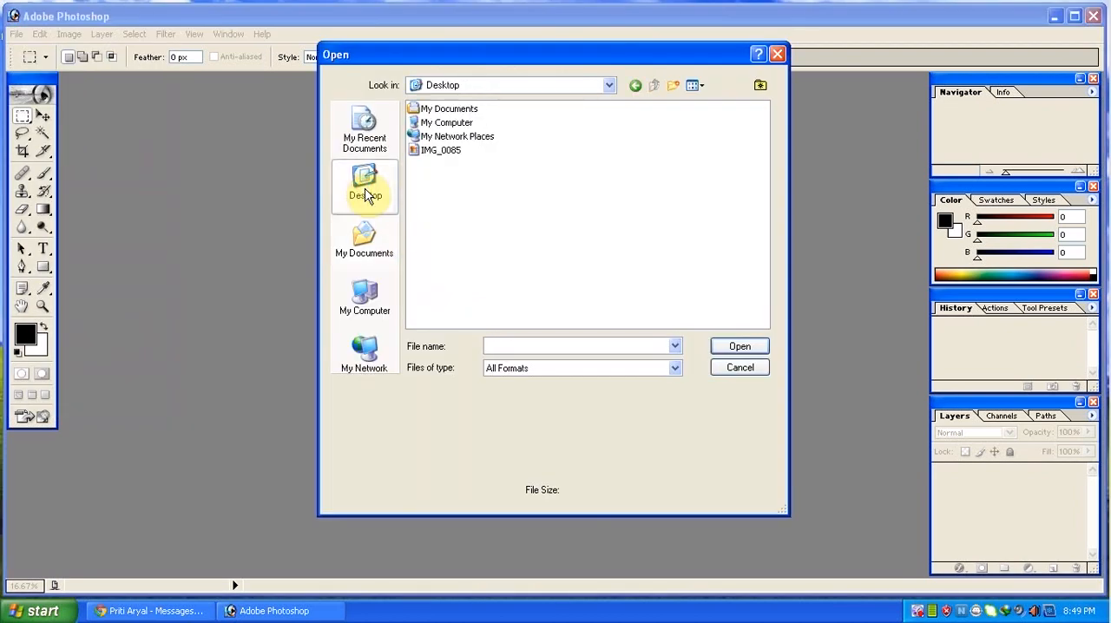
double_click(432, 152)
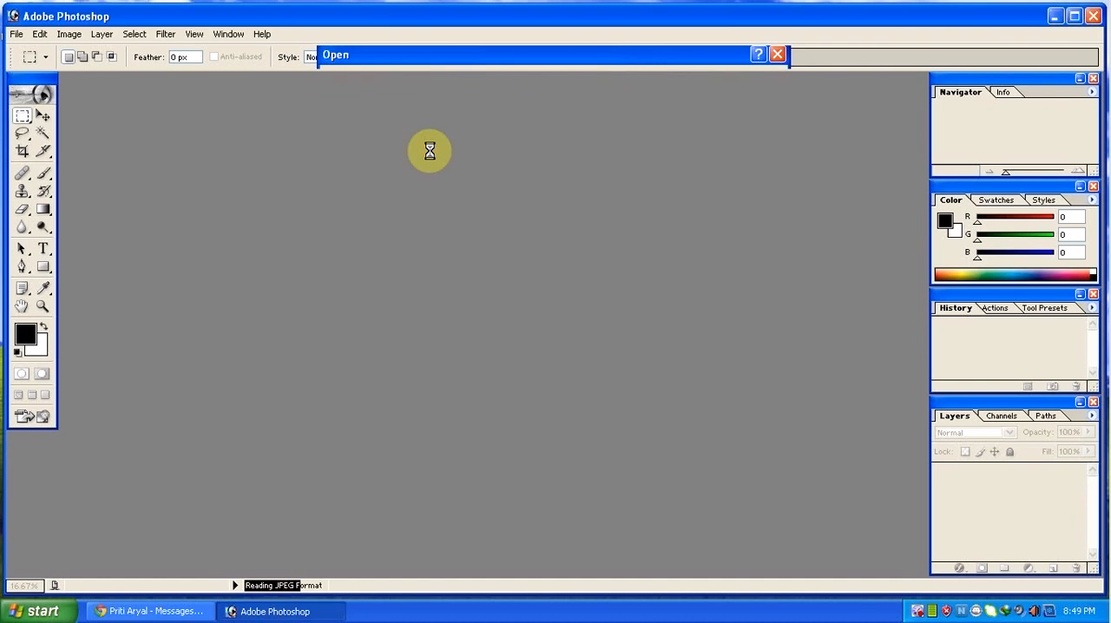
double_click(287, 84)
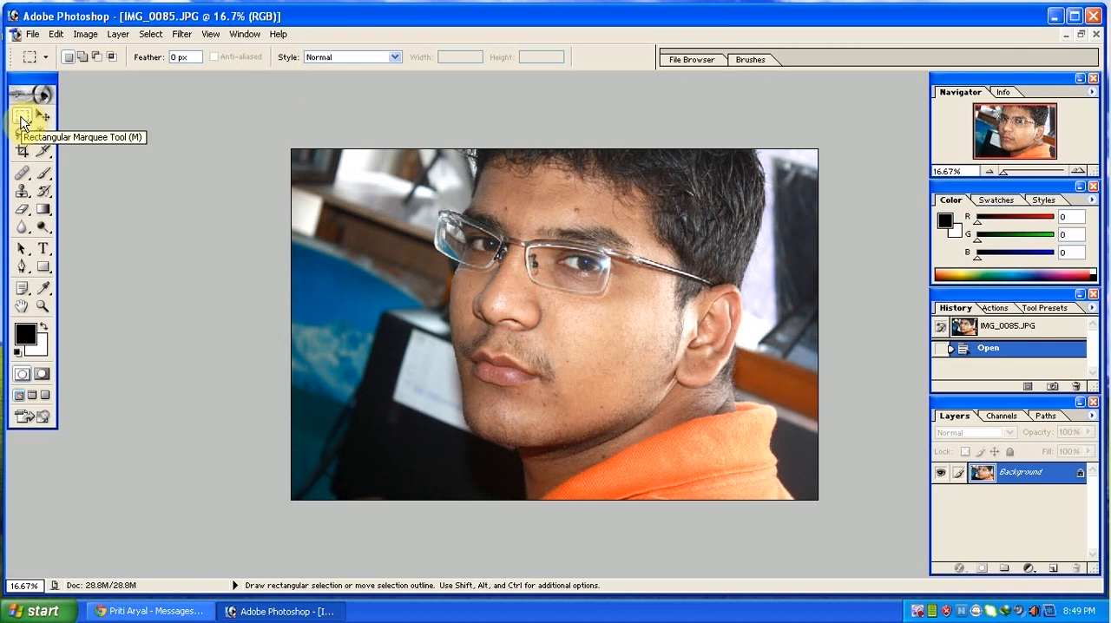
Draw several rectangular marquee selections over the face, ending with one around the glasses' outer lens and the background beside it.
left_click_drag(21, 123, 82, 117)
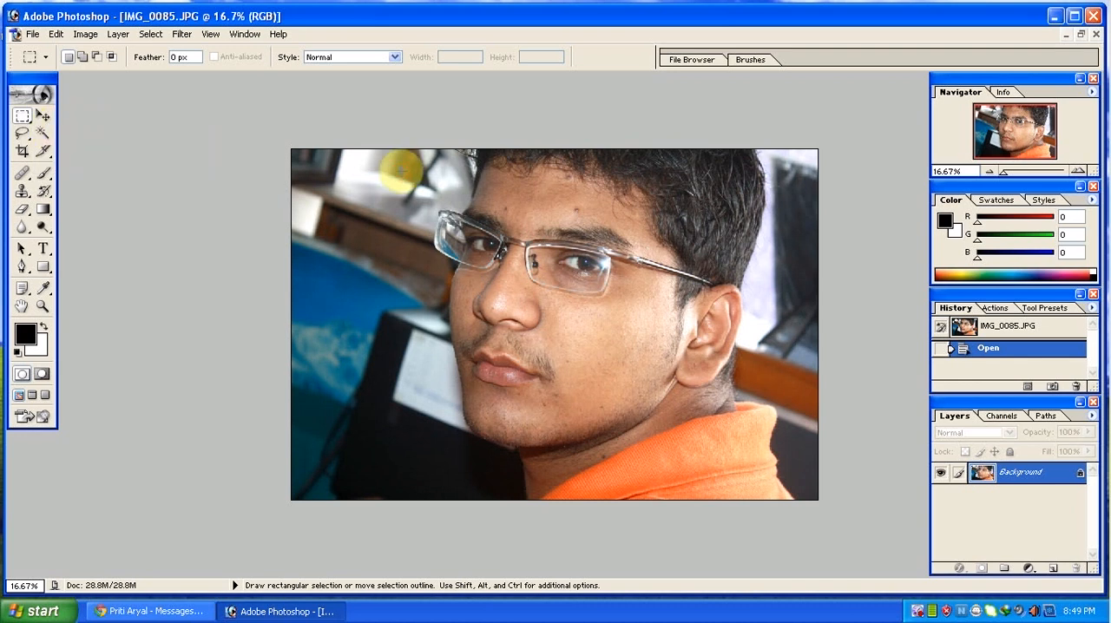
left_click_drag(400, 171, 615, 356)
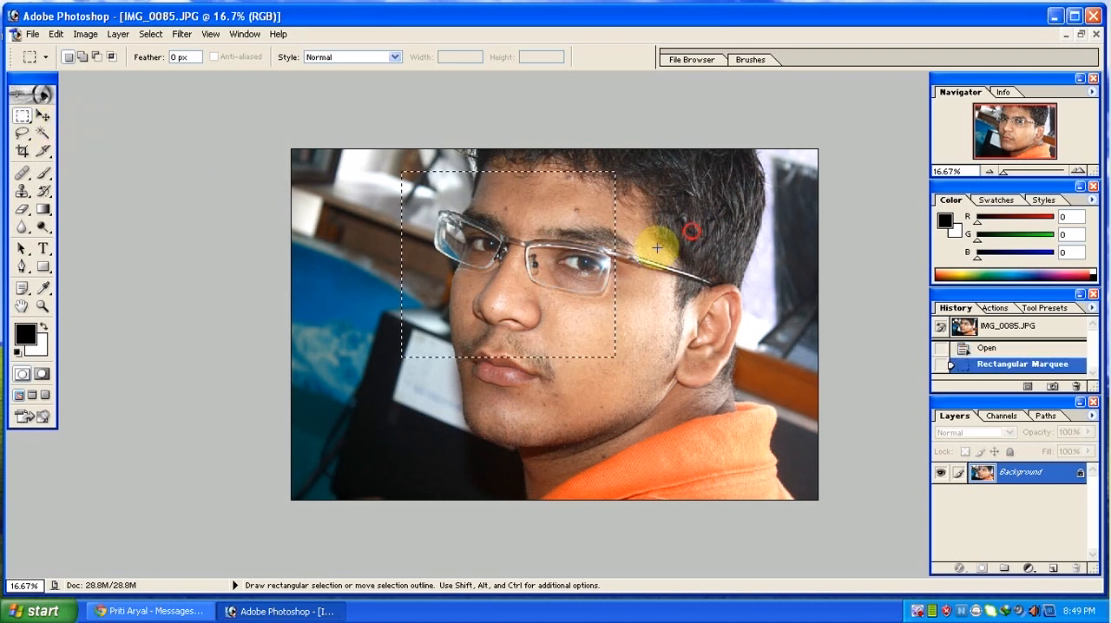
left_click_drag(657, 248, 532, 351)
left_click_drag(367, 191, 506, 293)
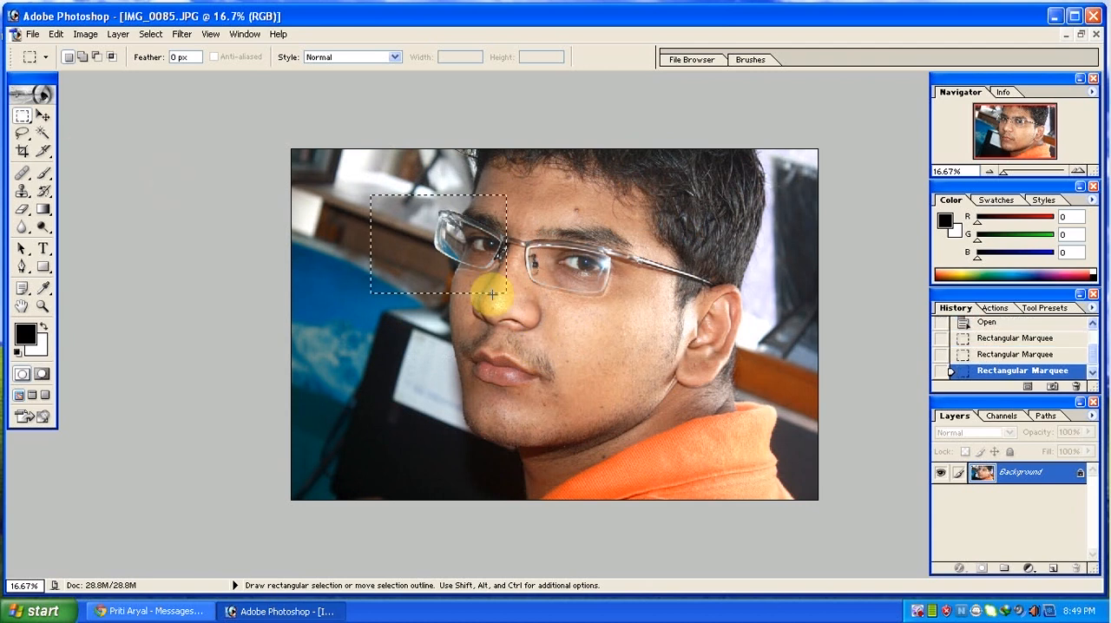
Add an overlapping rectangle over the nose to the marquee selection, and subtract another rectangle covering most of the nose.
left_click(82, 56)
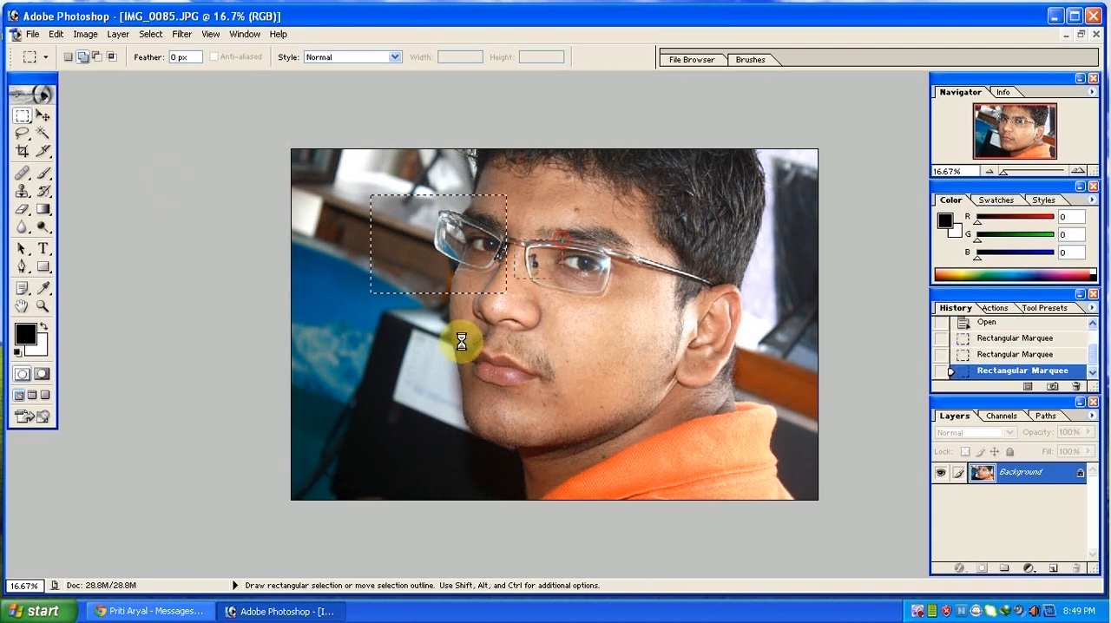
left_click(69, 56)
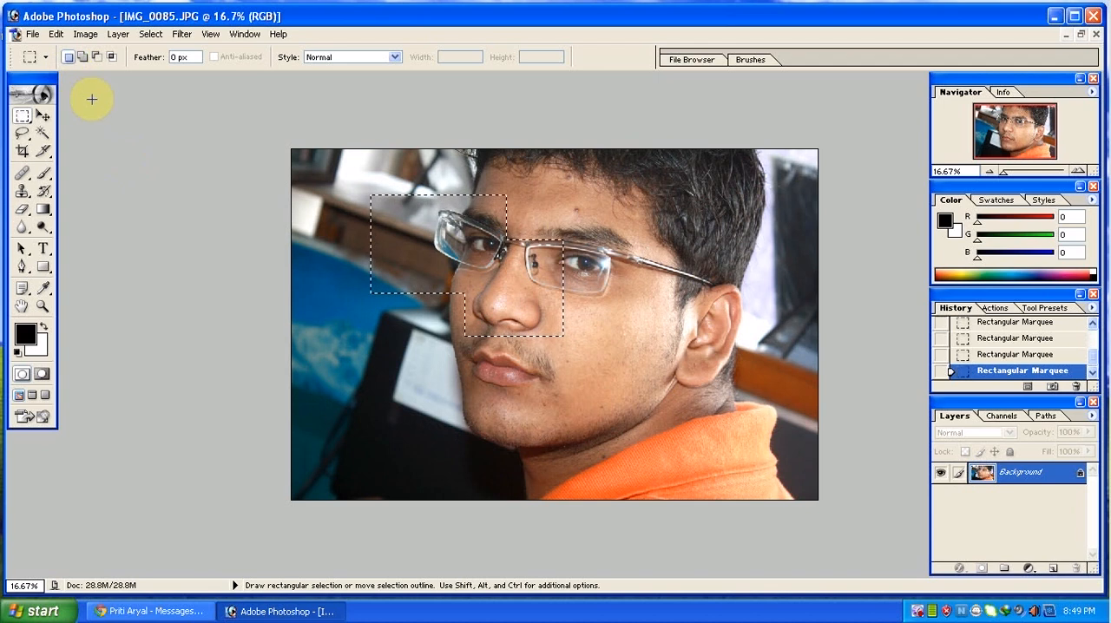
left_click(96, 56)
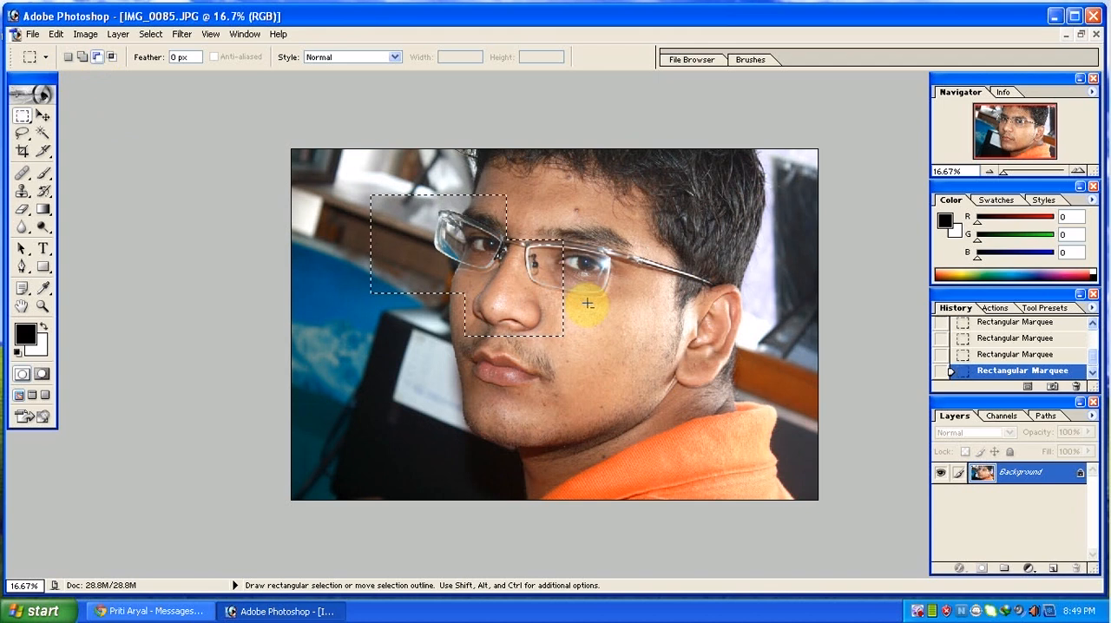
left_click_drag(602, 222, 483, 350)
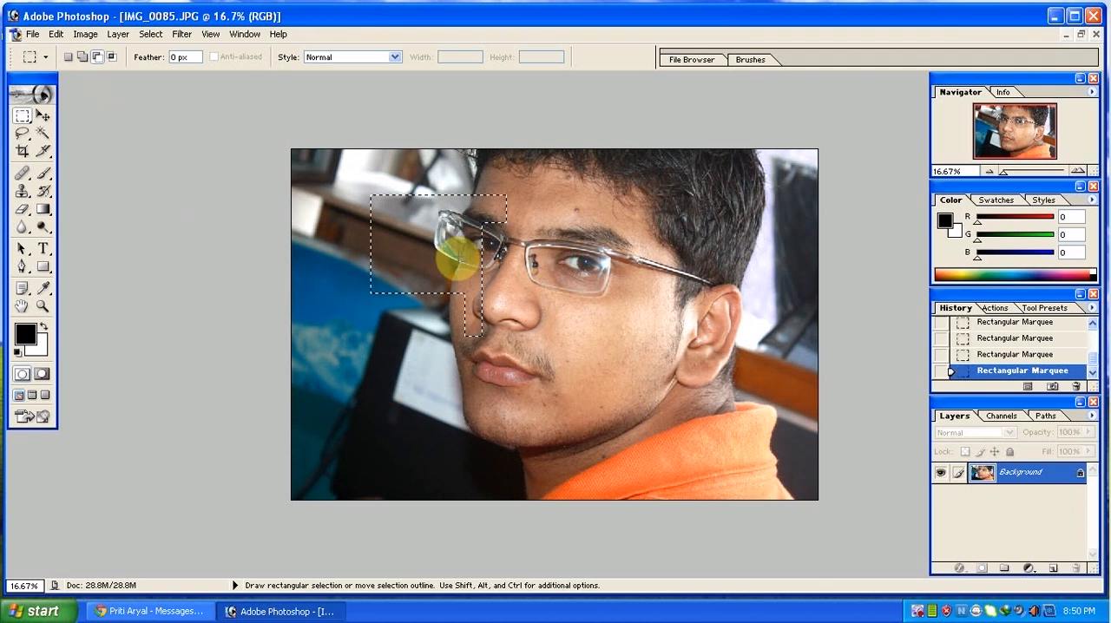
Try moving the selected rectangular area across the face, undo the move and clear the selection.
left_click(44, 116)
left_click_drag(427, 254, 510, 269)
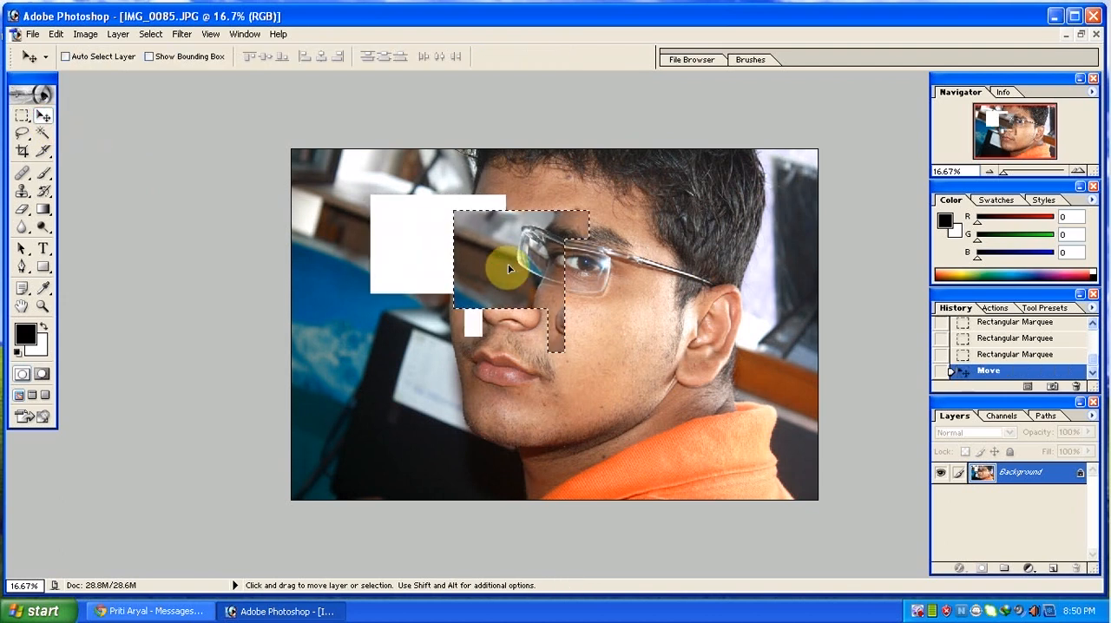
key("ctrl+z")
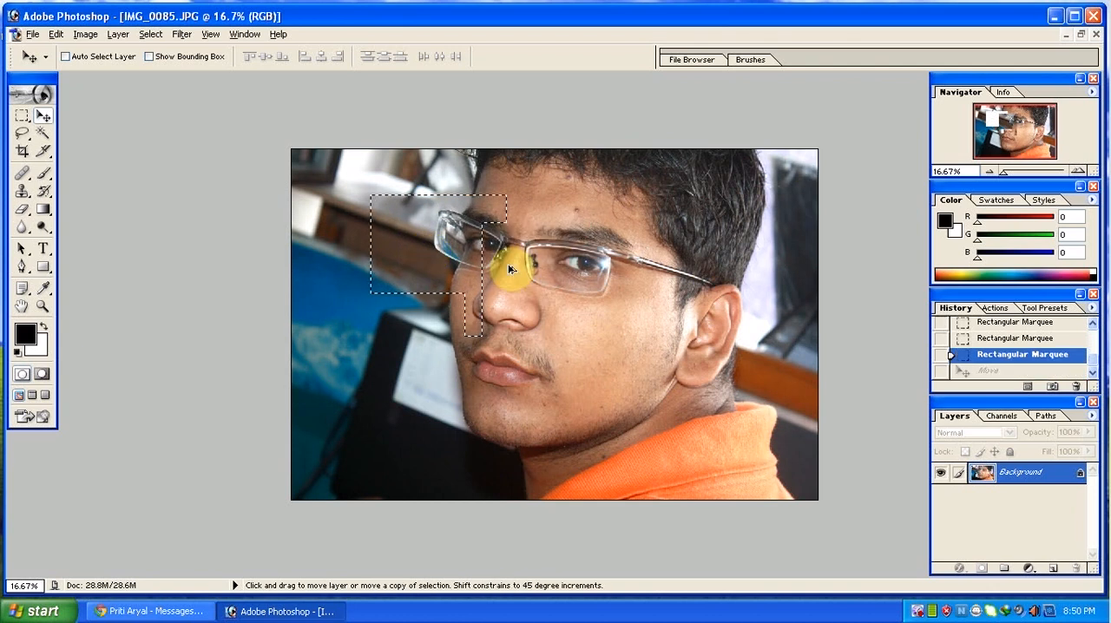
key("ctrl+d")
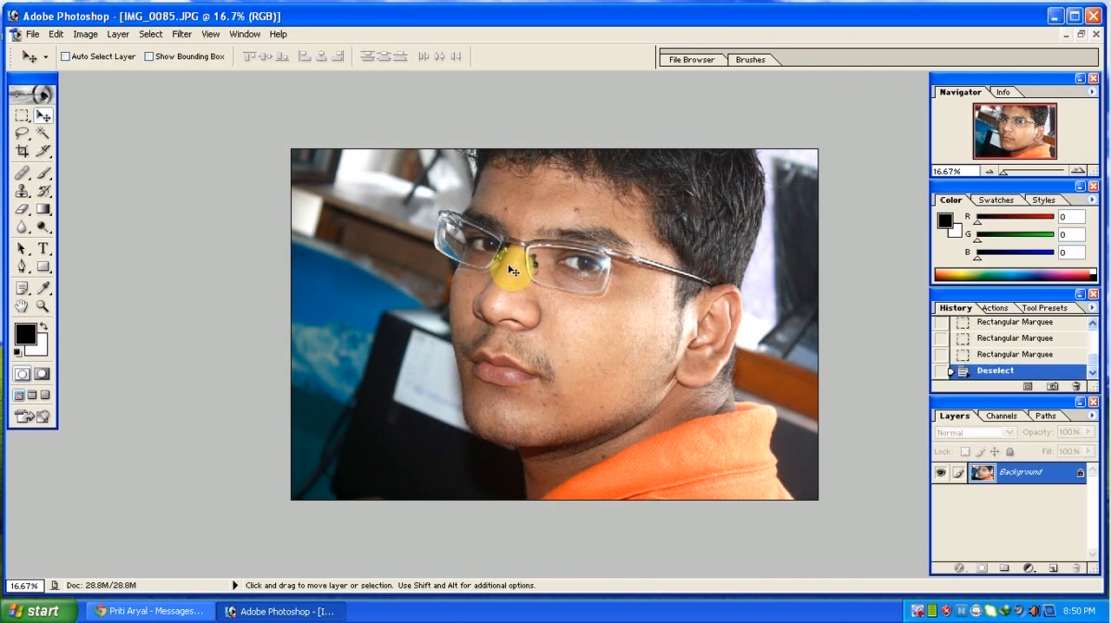
Draw a freehand Lasso selection around the eye, nose bridge and part of the forehead.
left_click(25, 145)
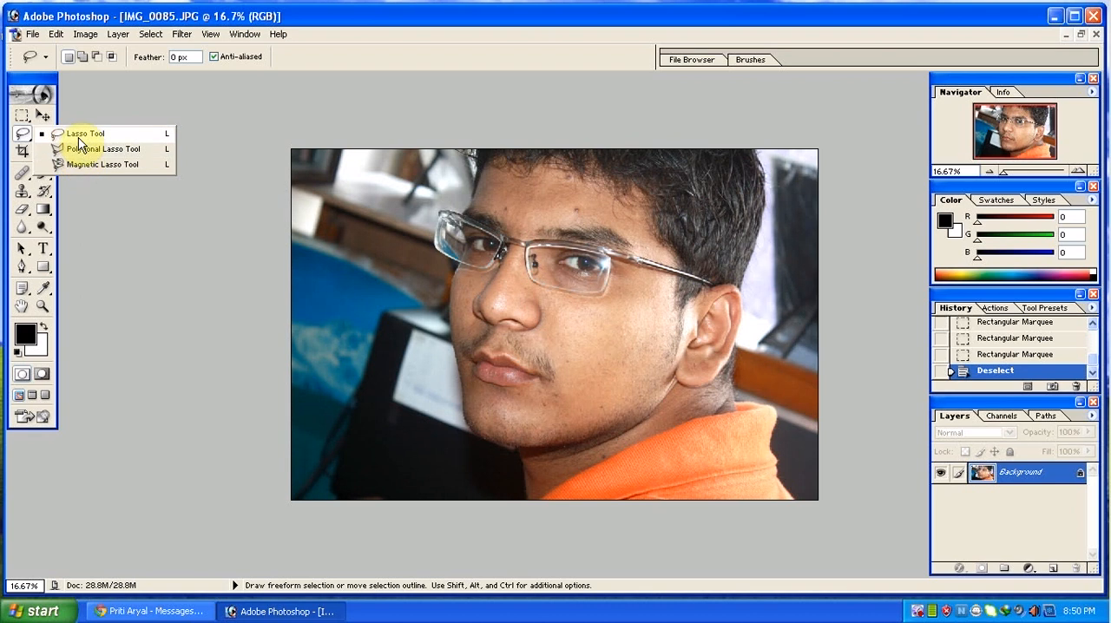
left_click(78, 133)
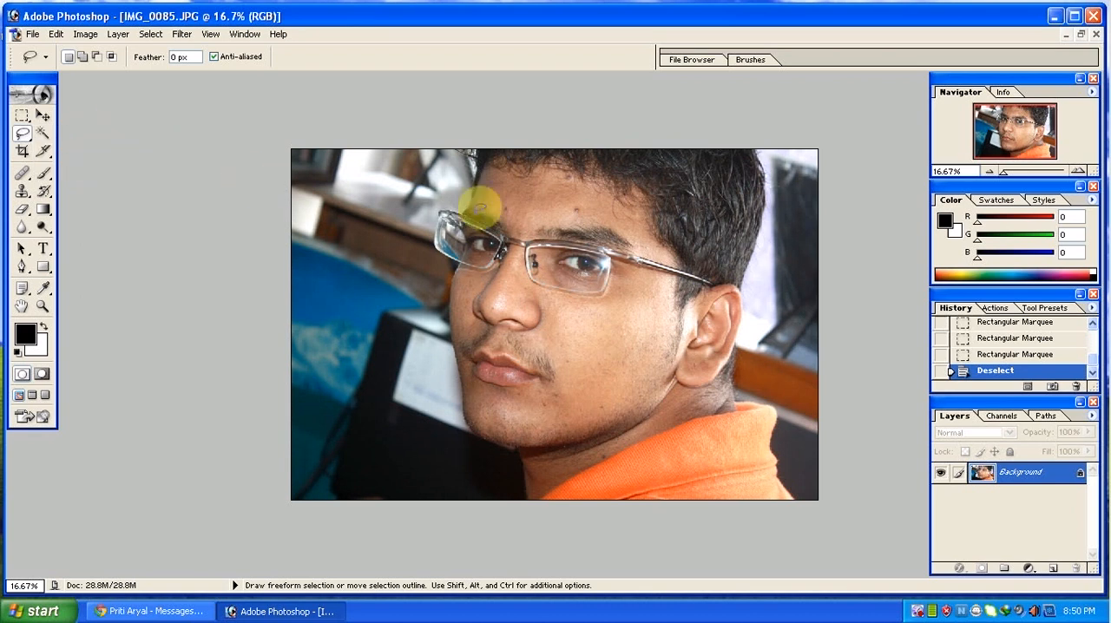
mouse_move(505, 207)
left_mouse_down()
mouse_move(536, 213)
mouse_move(535, 224)
mouse_move(564, 229)
mouse_move(551, 265)
mouse_move(464, 224)
left_mouse_up()
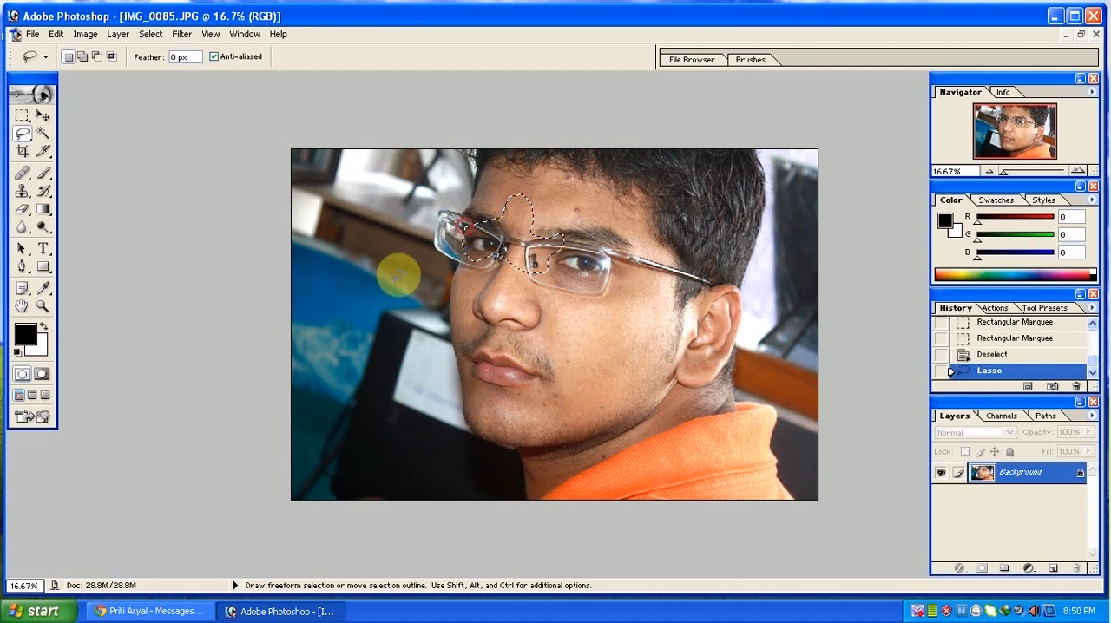
Try moving the lassoed area off the face onto the background, undo the move and deselect it.
left_click(42, 116)
left_click_drag(516, 255, 439, 254)
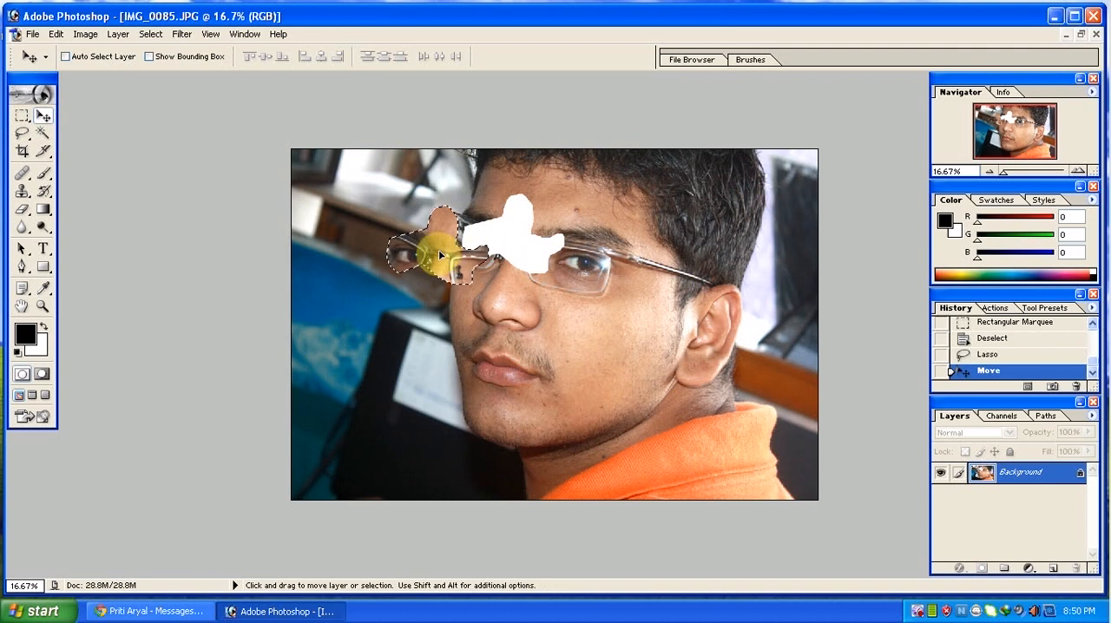
key("ctrl+alt+z")
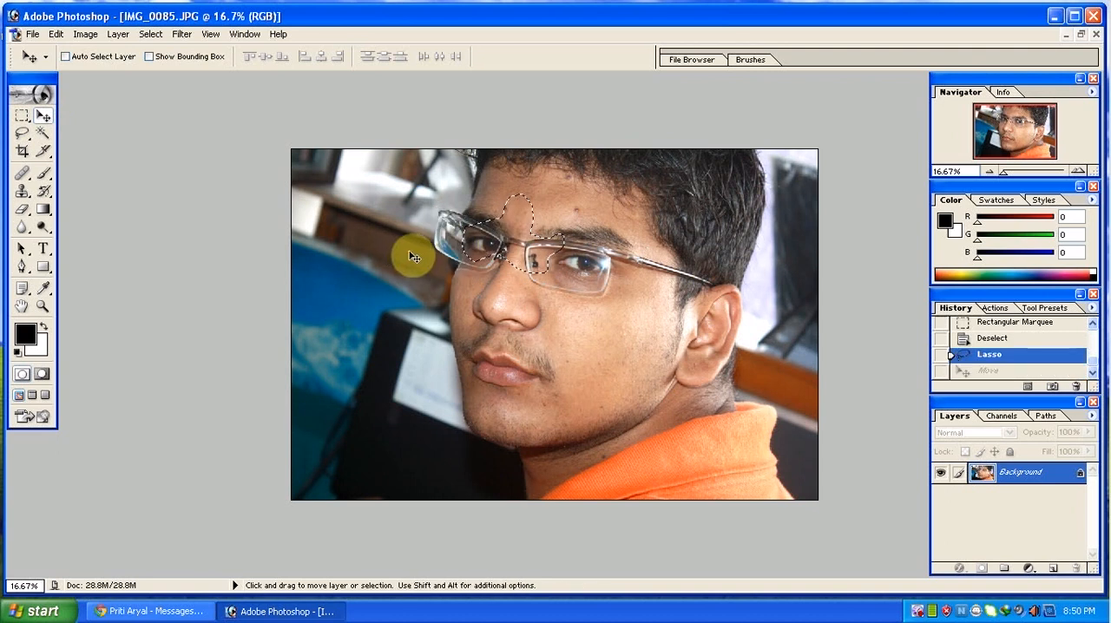
key("ctrl+d")
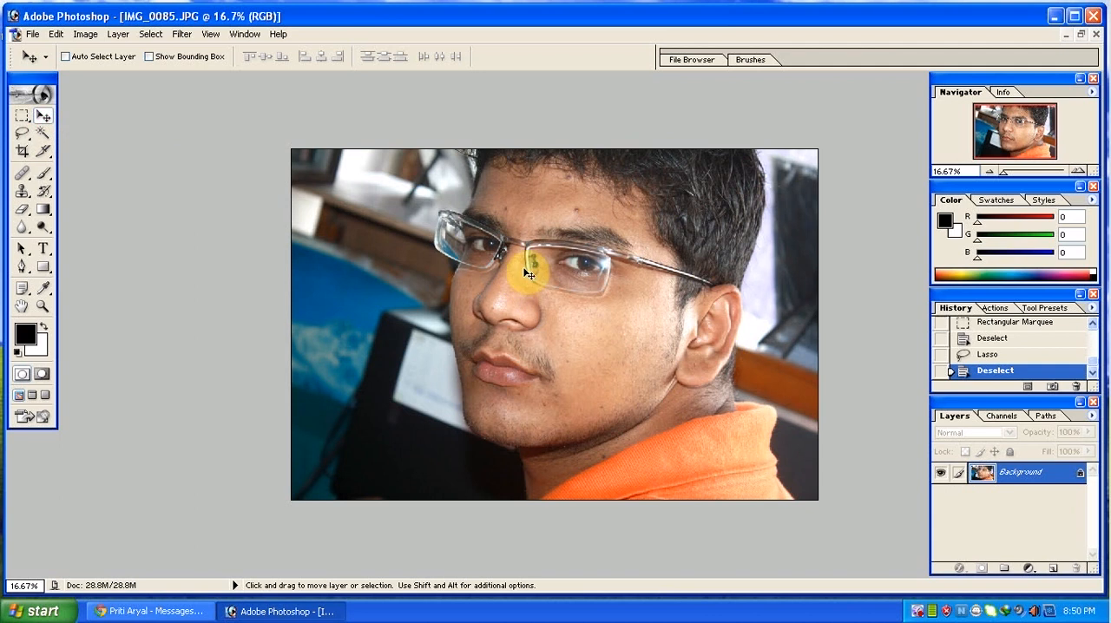
Restore the photo to a floating window and create a new blank document with default settings, placed beside it.
left_click(1077, 38)
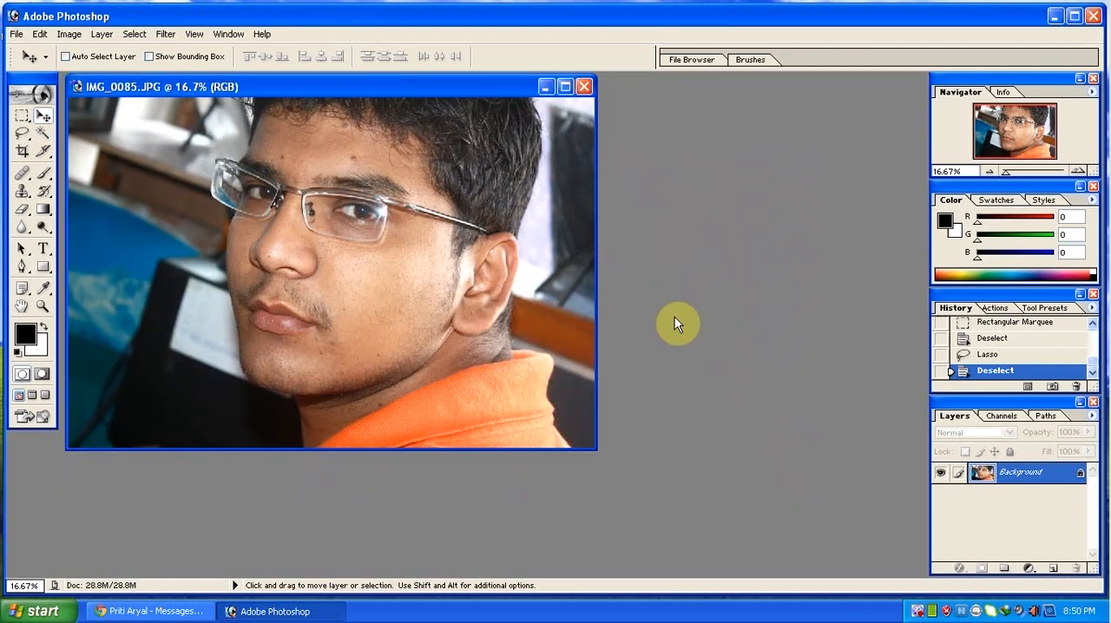
key("ctrl+n")
key("Return")
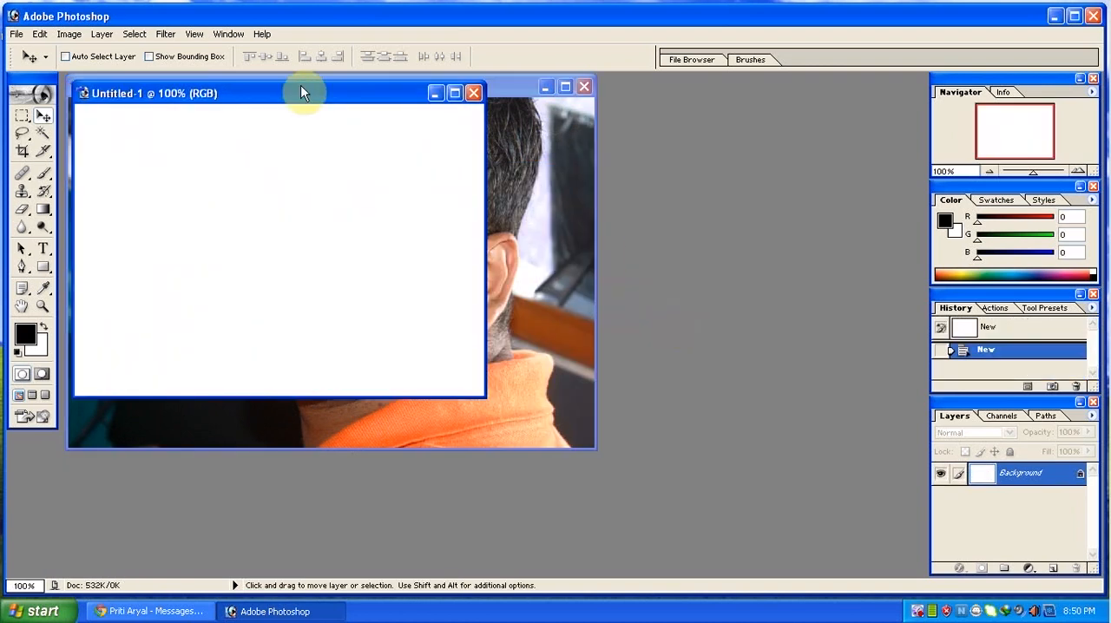
left_click_drag(301, 93, 608, 140)
Copy the photo into the new blank document with the Move tool and reposition the layer to show the glasses' nose bridge.
left_click(201, 184)
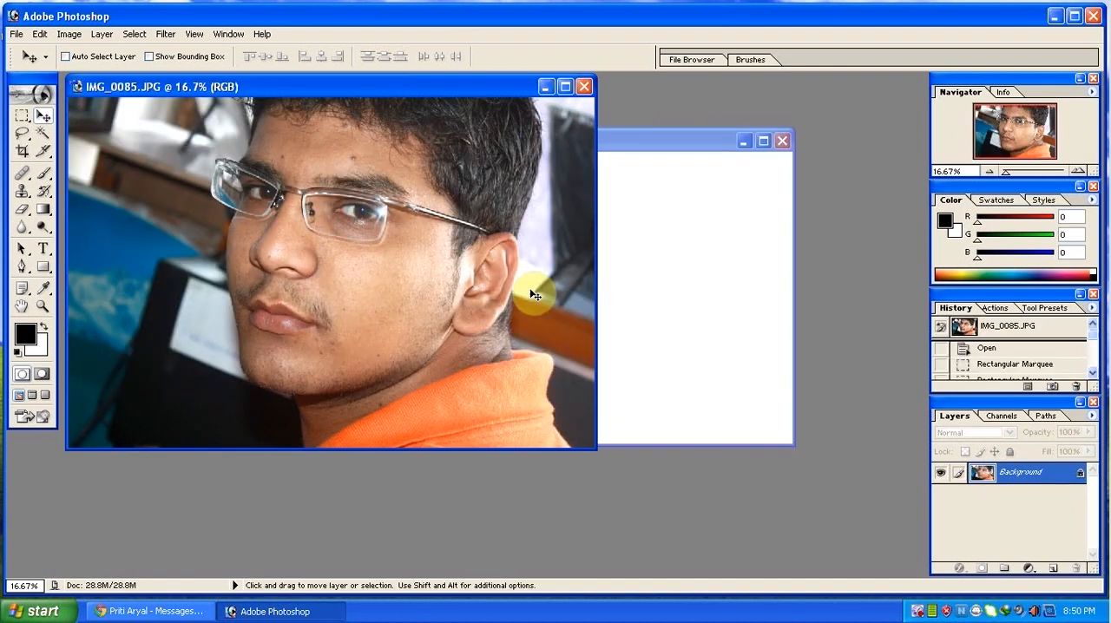
left_click_drag(536, 296, 640, 281)
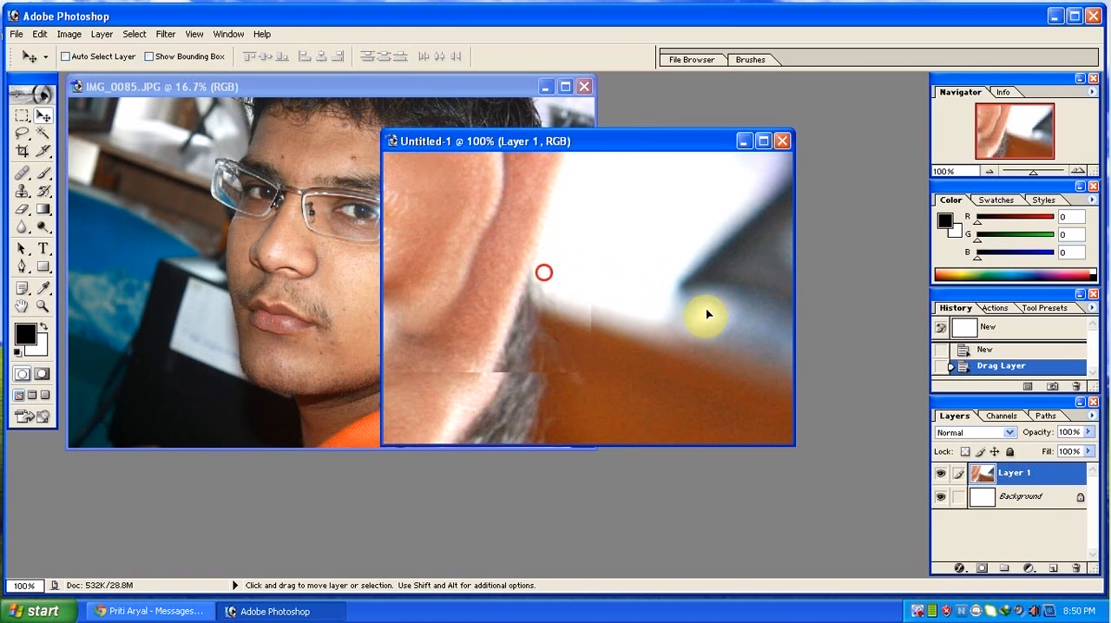
left_click_drag(706, 310, 706, 310)
left_click_drag(528, 246, 706, 358)
left_click_drag(481, 258, 695, 278)
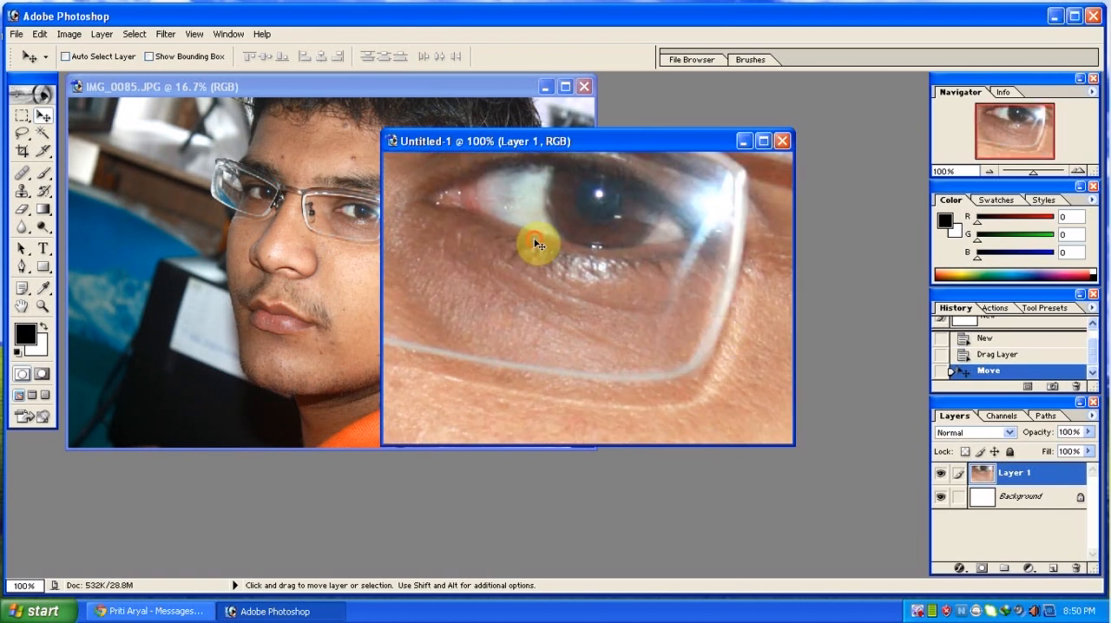
left_click_drag(538, 246, 769, 172)
Close the untitled document without saving and maximize the photo window again.
left_click(781, 141)
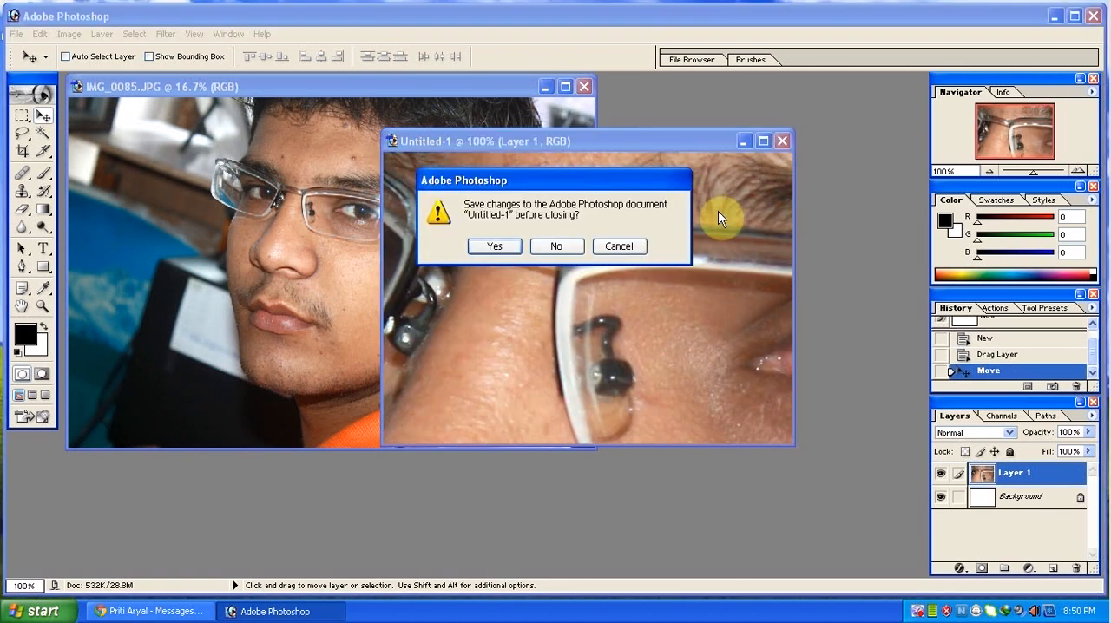
left_click(557, 247)
double_click(356, 86)
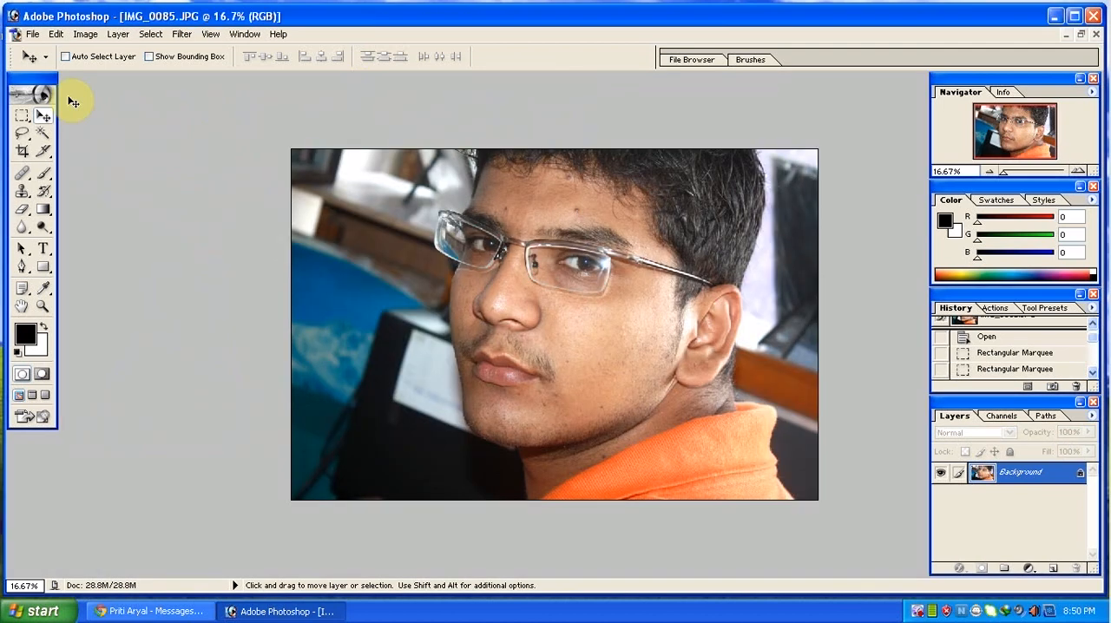
Trace a Polygonal Lasso outline along the edge of the dark monitor and up the cheek to the glasses.
left_click_drag(22, 133, 54, 151)
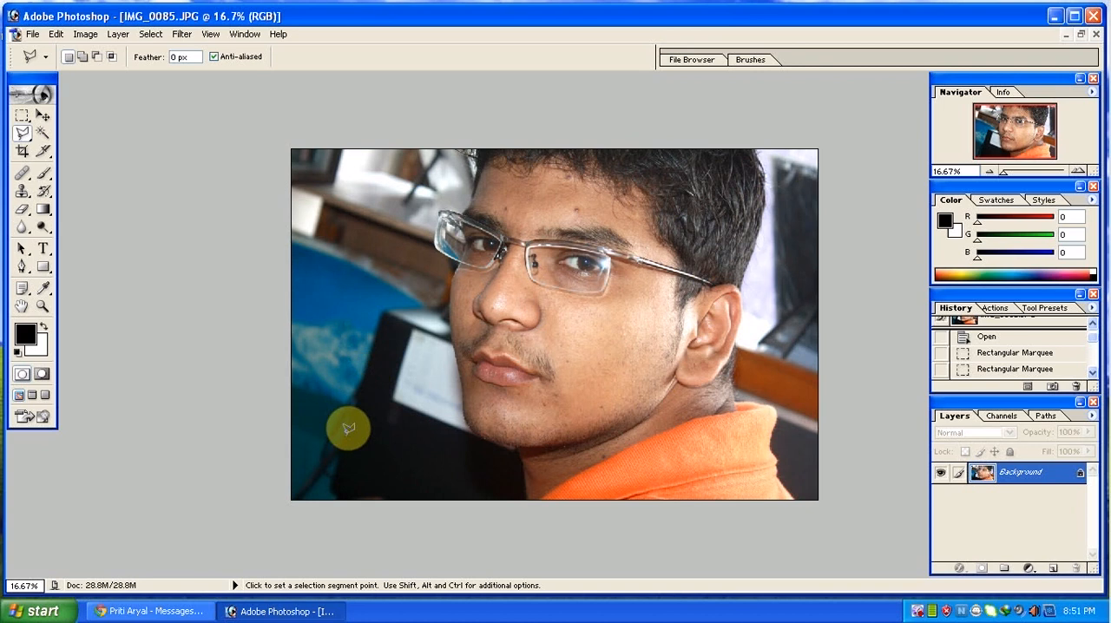
left_click(334, 487)
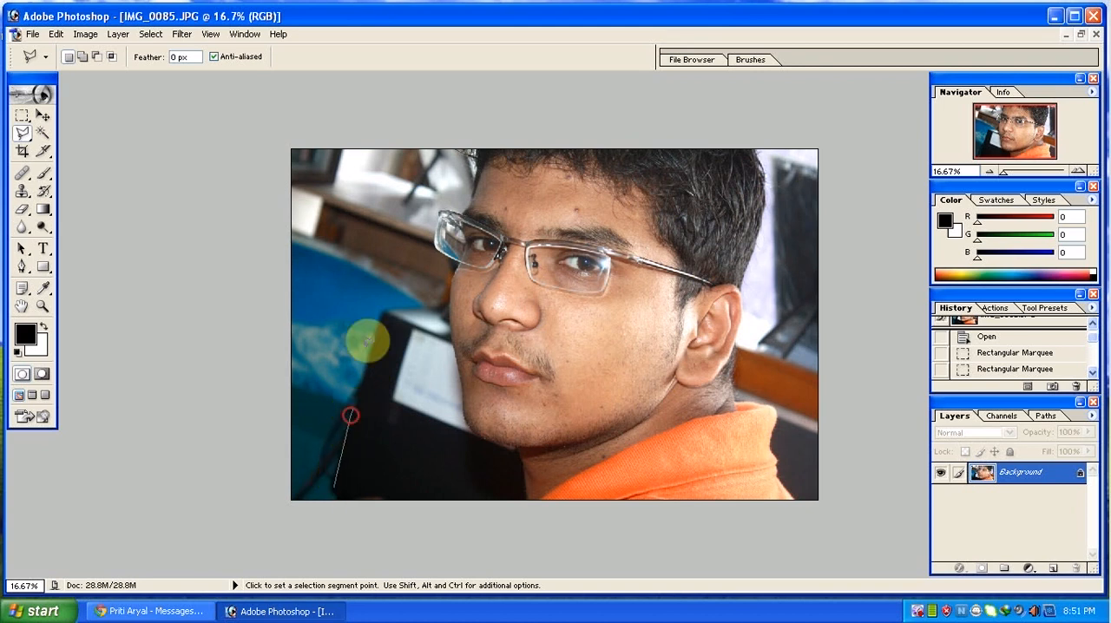
left_click(380, 315)
left_click(446, 305)
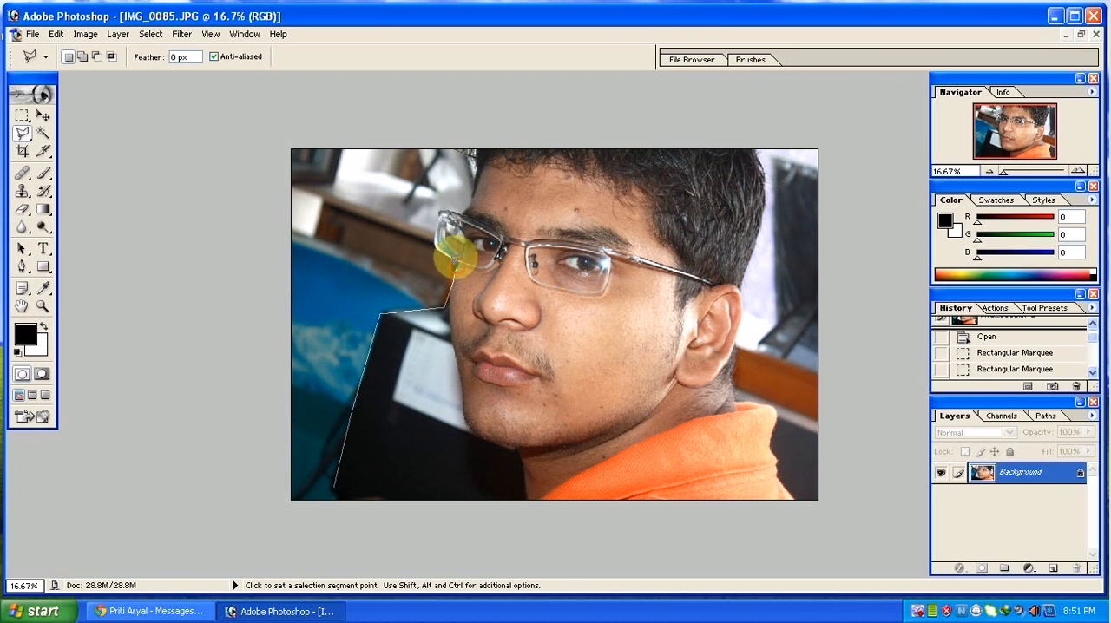
left_click(450, 260)
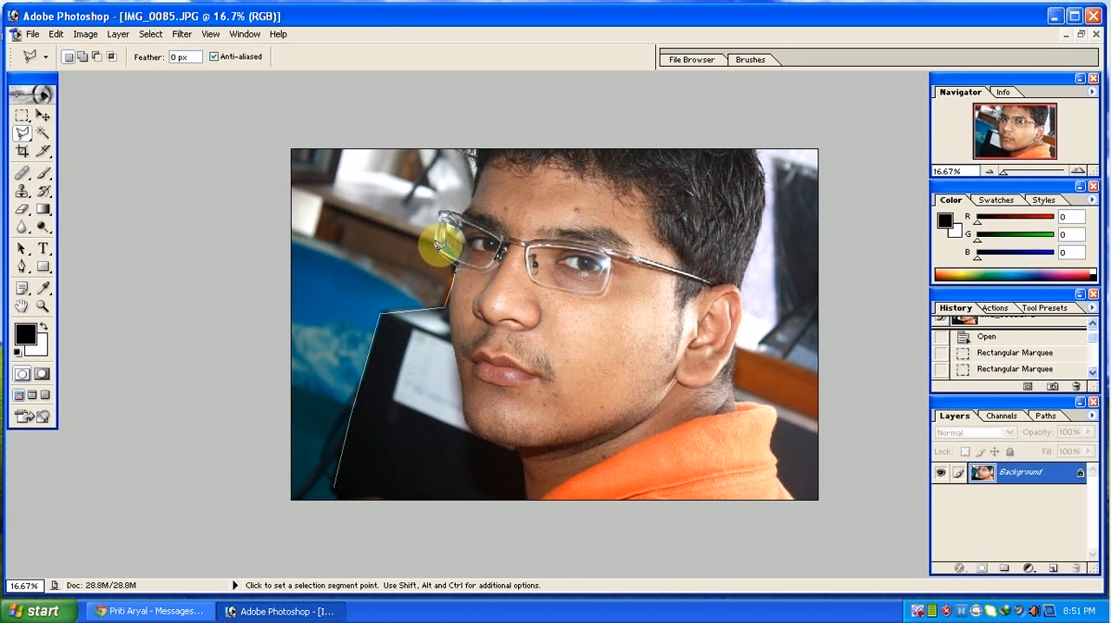
Select the back of the head, the ear and part of the orange collar with the Magnetic Lasso tool.
left_click_drag(24, 136, 69, 170)
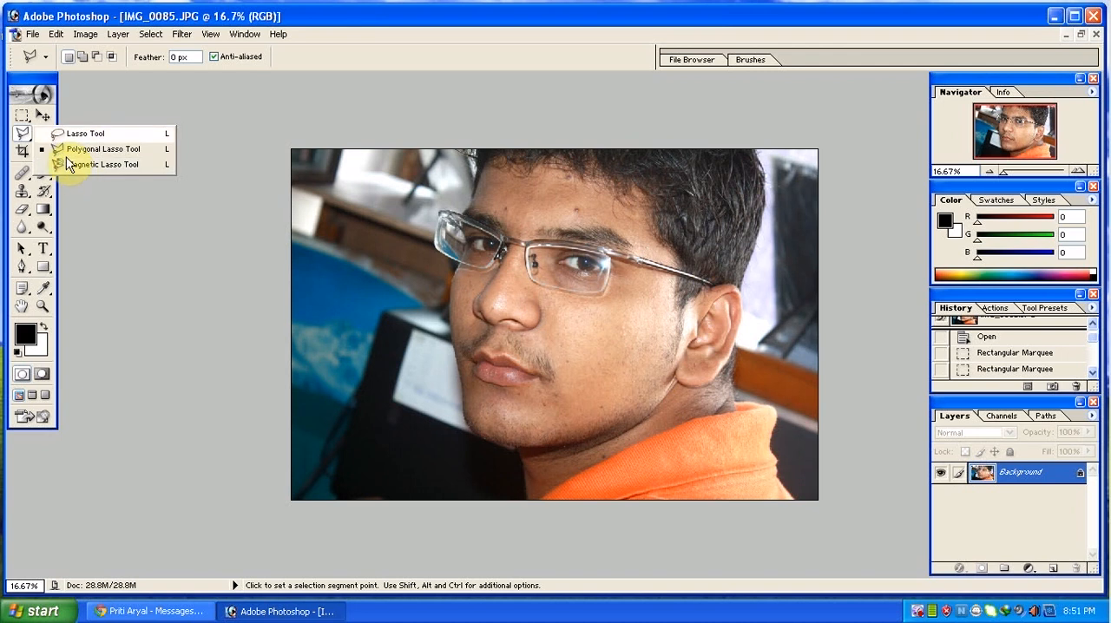
left_click(74, 166)
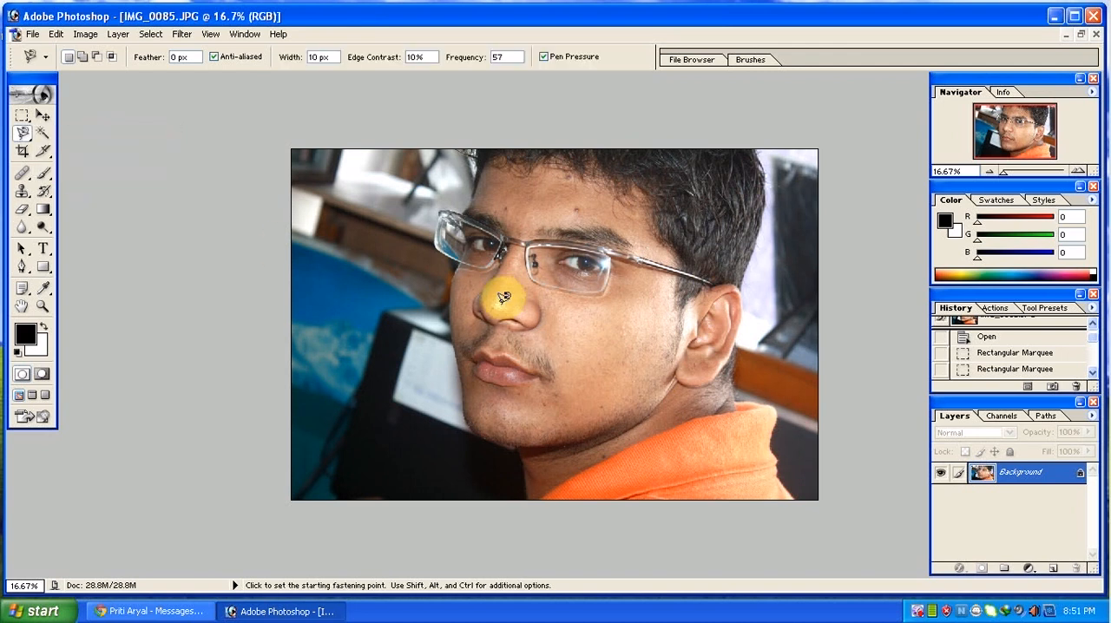
left_click(757, 151)
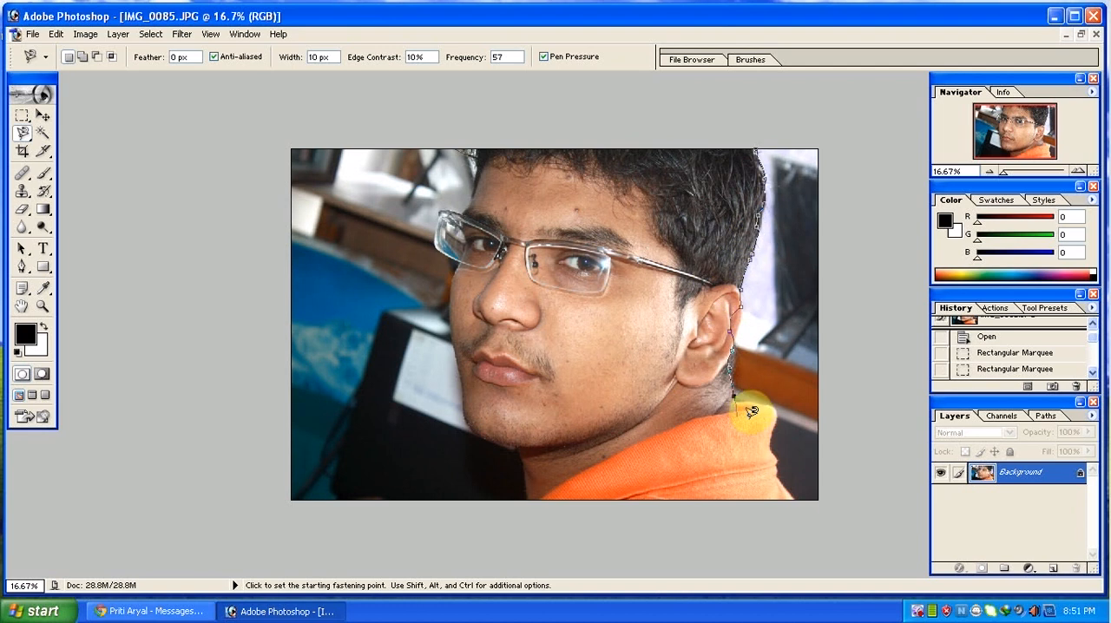
left_click(725, 137)
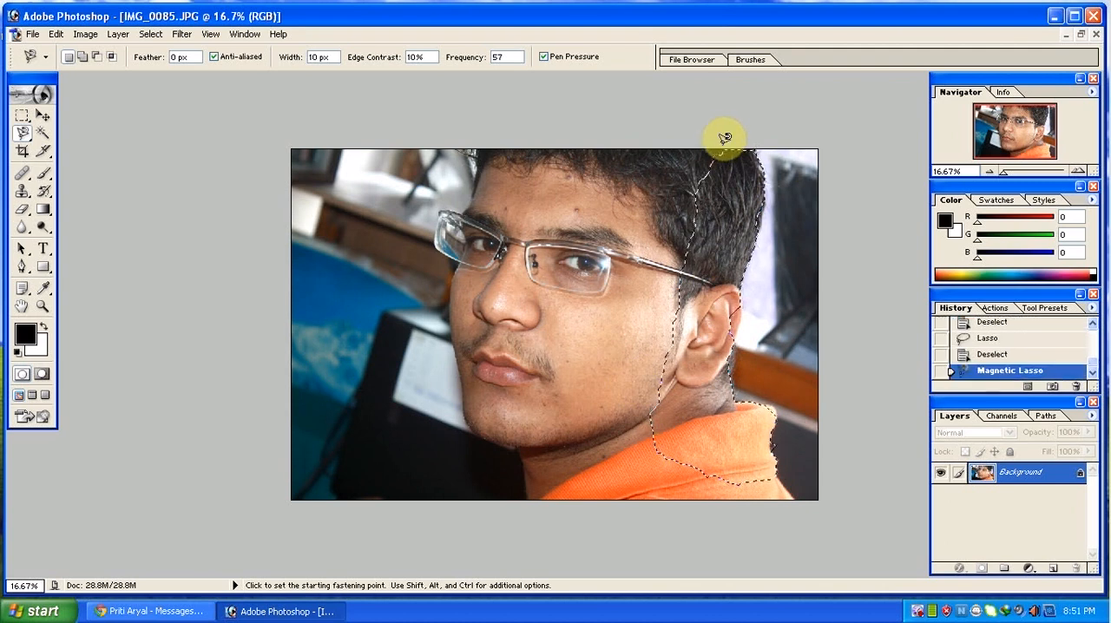
Move the selected head section across onto the face with the Move tool, then undo the move and deselect.
left_click(43, 115)
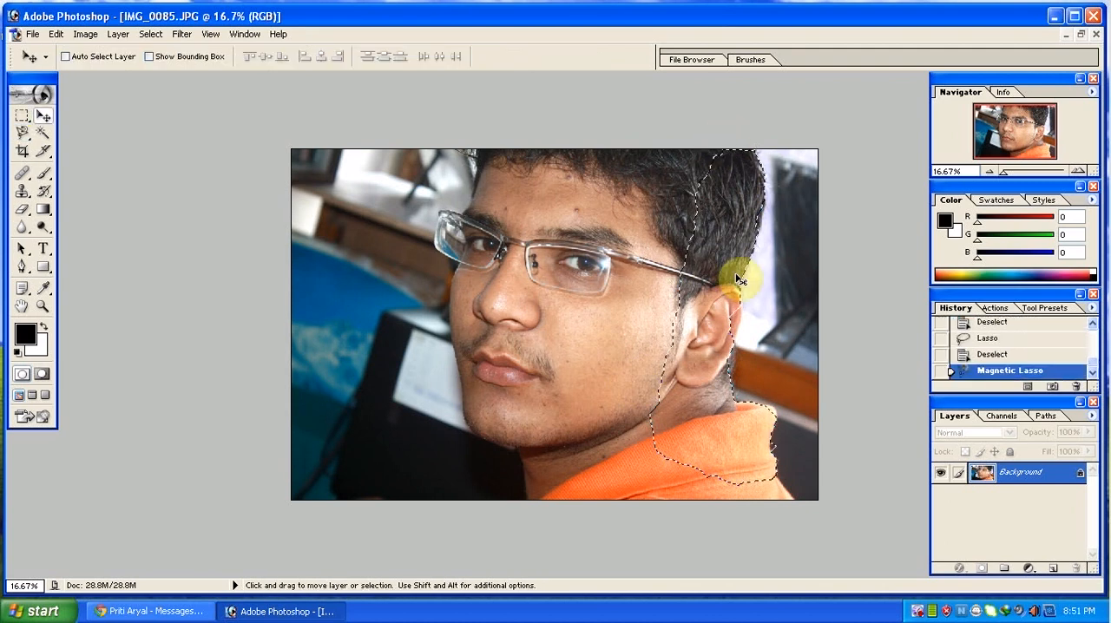
mouse_move(737, 273)
left_mouse_down()
mouse_move(608, 268)
mouse_move(612, 276)
left_mouse_up()
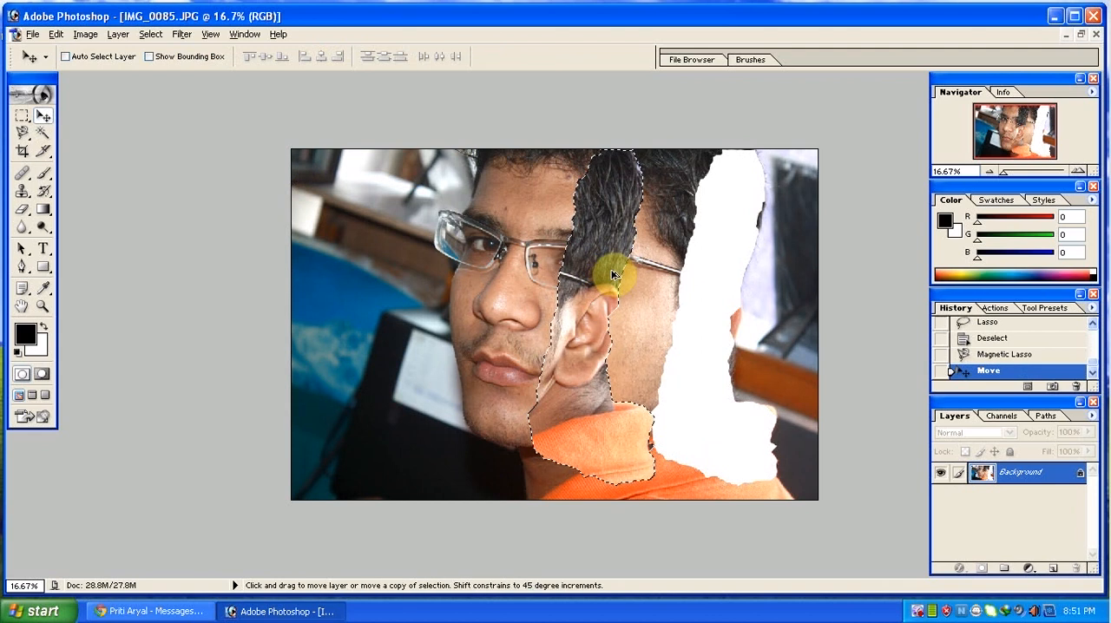
key("ctrl+z")
key("ctrl+d")
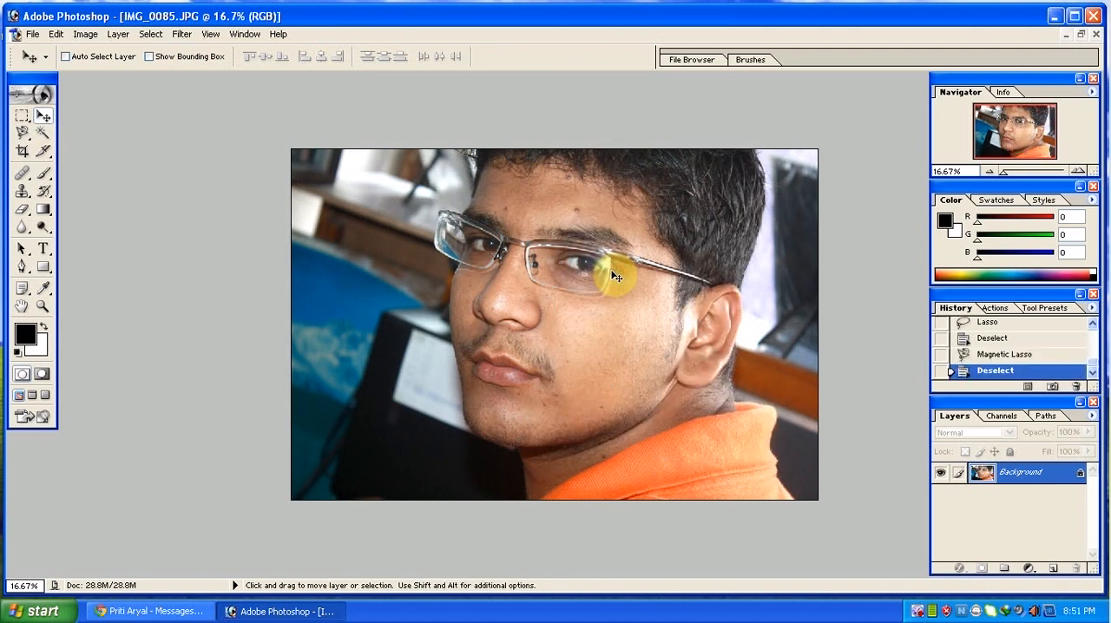
Select the cheek skin with the Magic Wand, deselect it, then select the dark monitor area and deselect again.
left_click(41, 135)
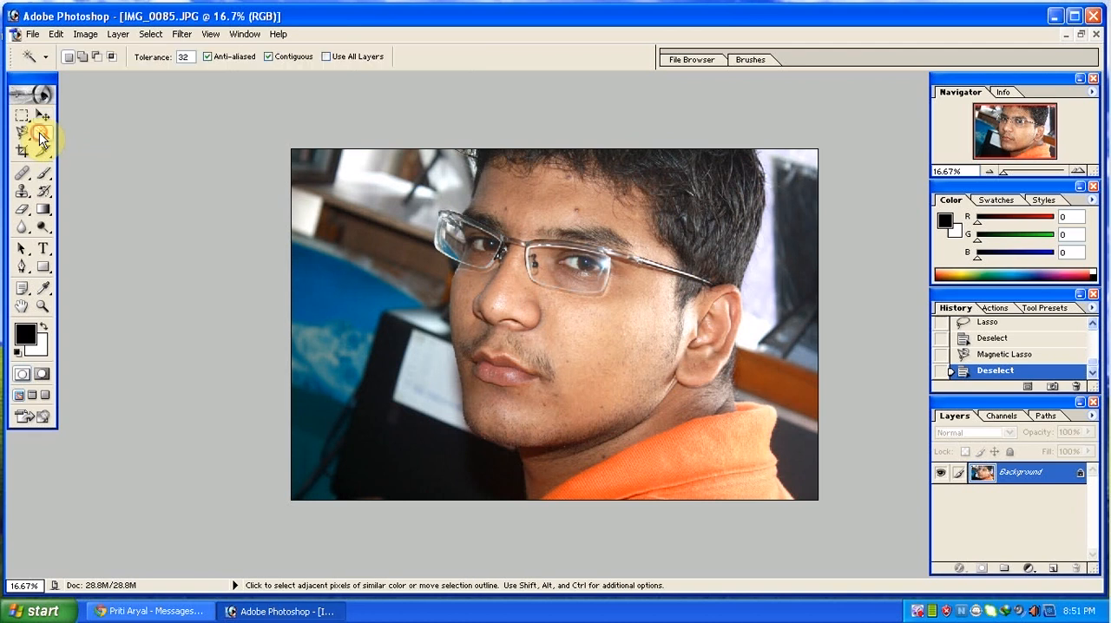
left_click(568, 325)
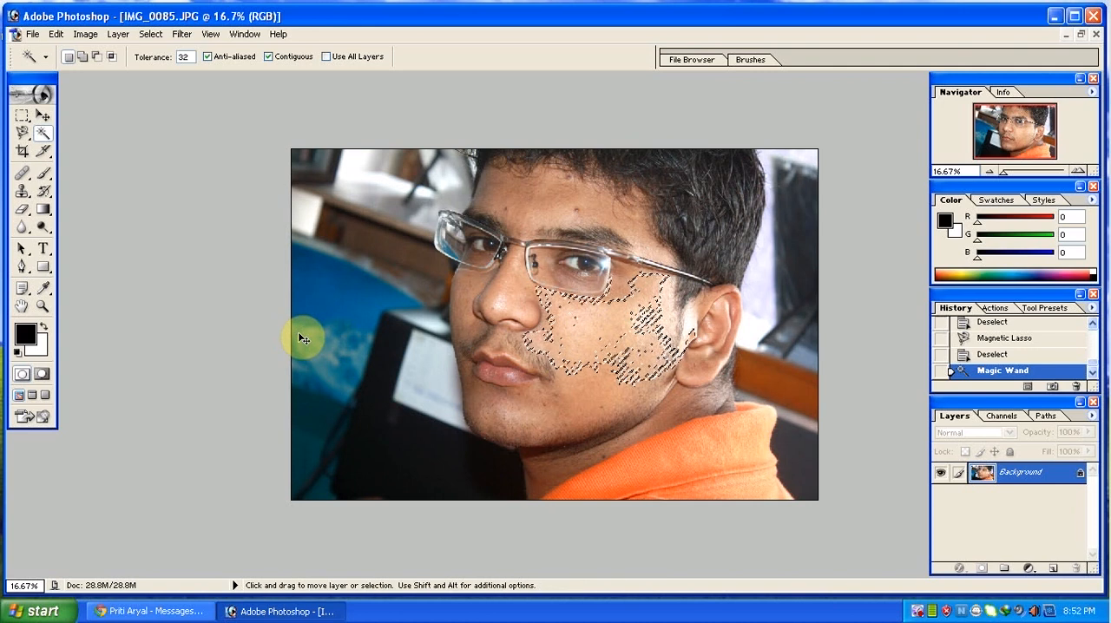
key("ctrl+d")
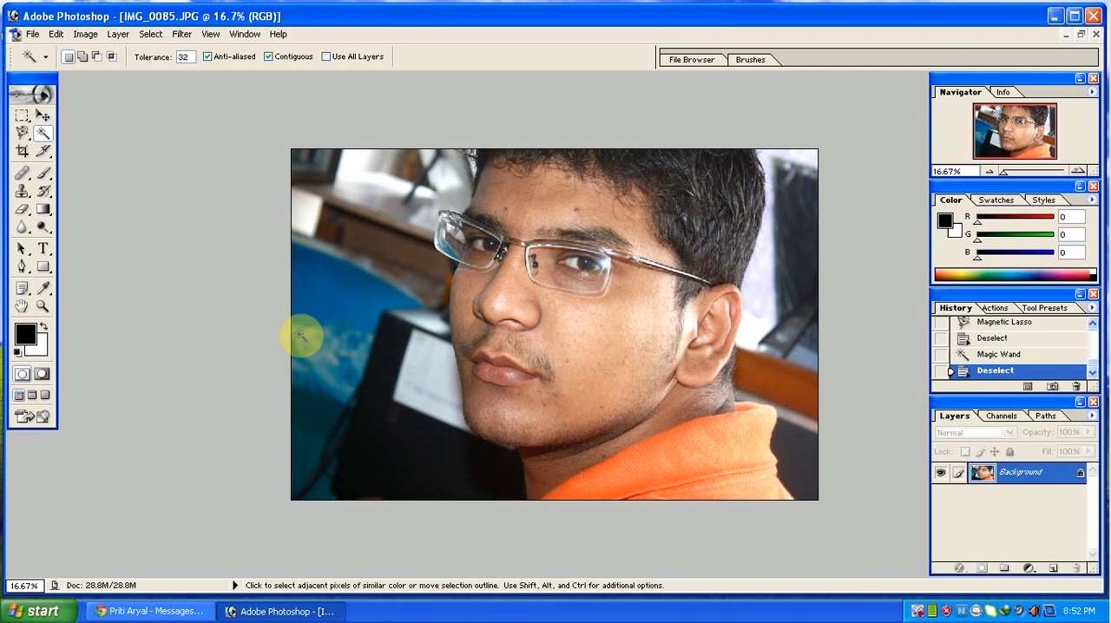
left_click(392, 473)
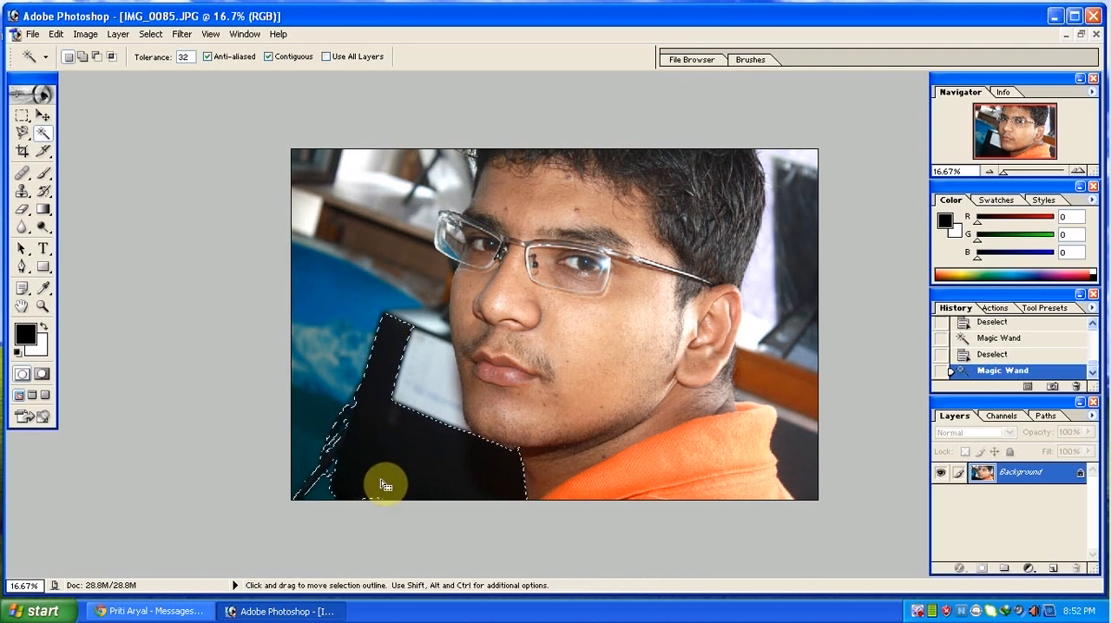
left_click(384, 484)
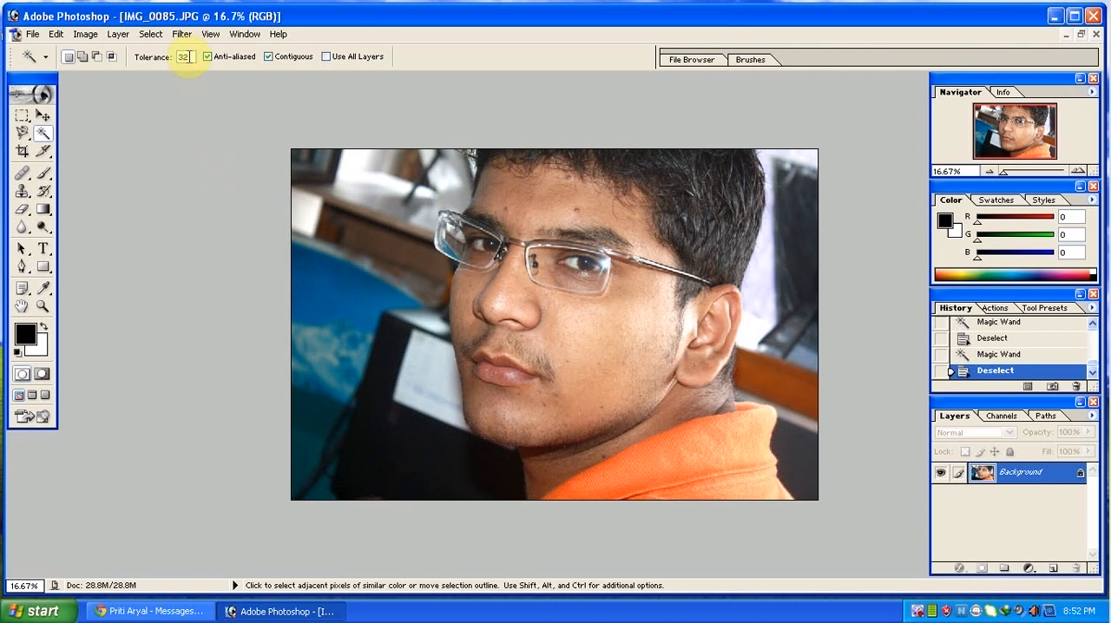
Set the Magic Wand tolerance to 100, select the facial skin from the cheek, and clear the selection.
left_click_drag(190, 57, 135, 65)
type("100")
left_click(622, 319)
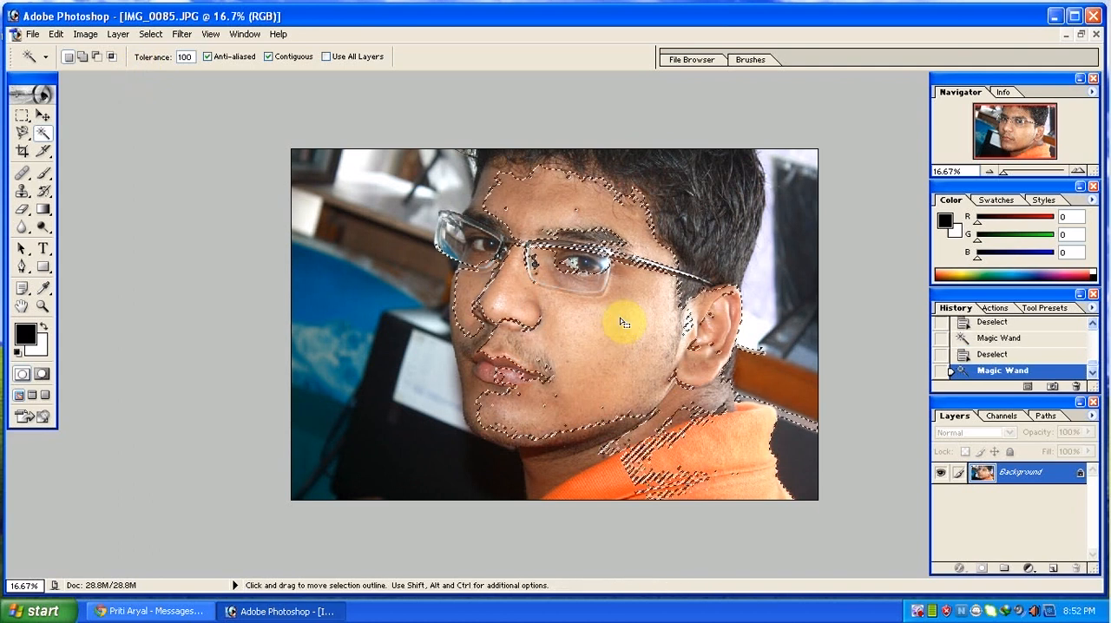
key("ctrl+d")
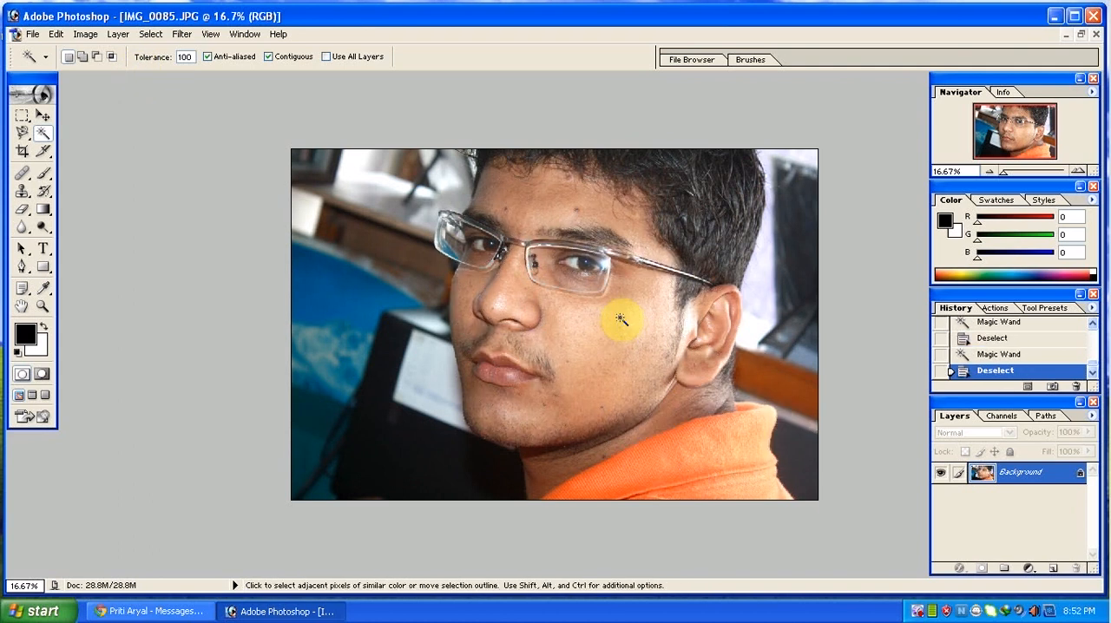
Set the Crop tool's resolution to 300 pixels/inch and switch to the Slice tool.
left_click(24, 154)
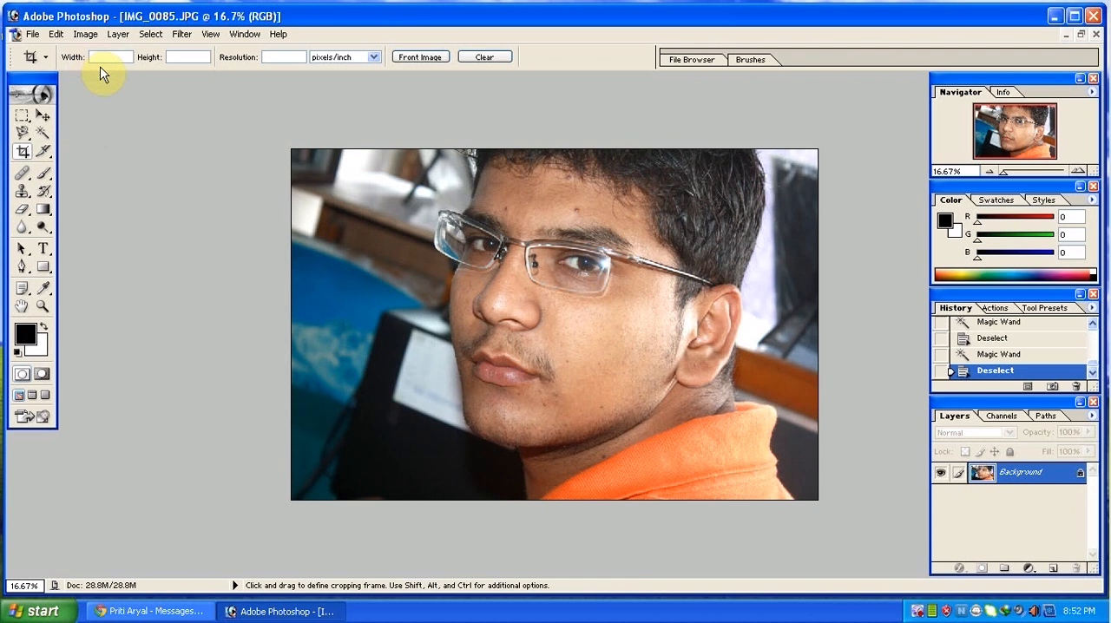
left_click(279, 56)
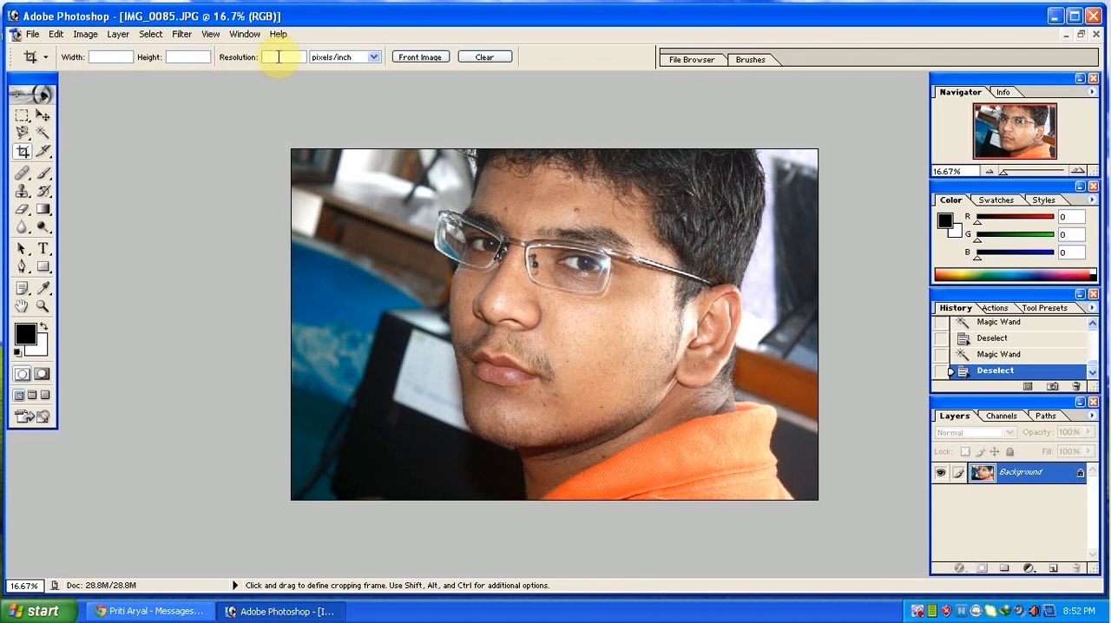
type("300")
left_click(42, 152)
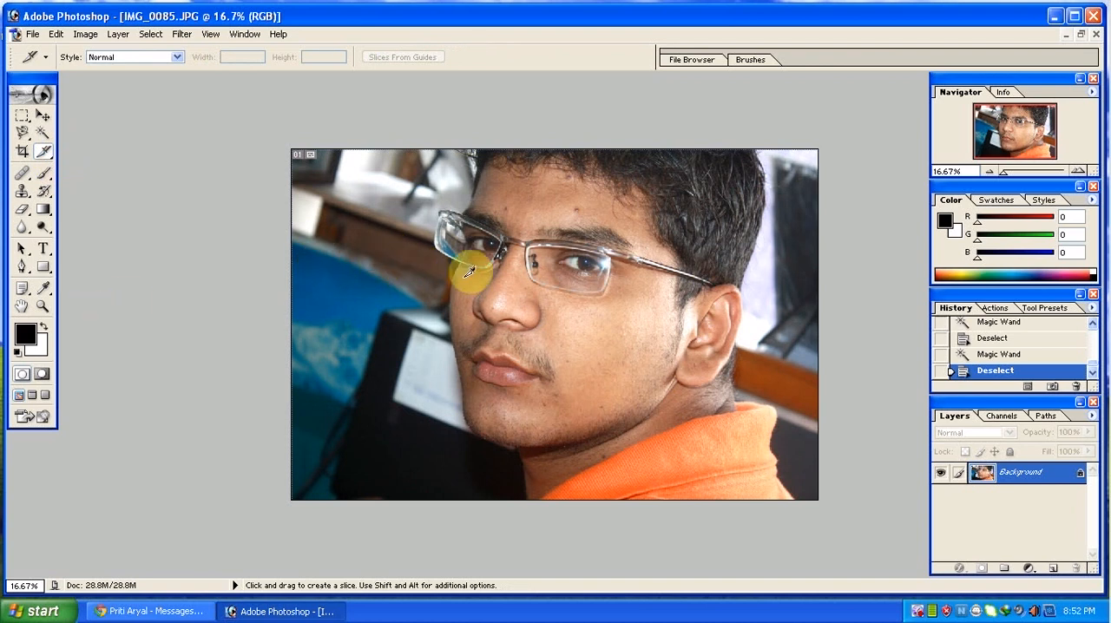
Enlarge the Healing Brush to 500, paint a sample of the nose over the eye nearer the ear, and undo it.
left_click(23, 177)
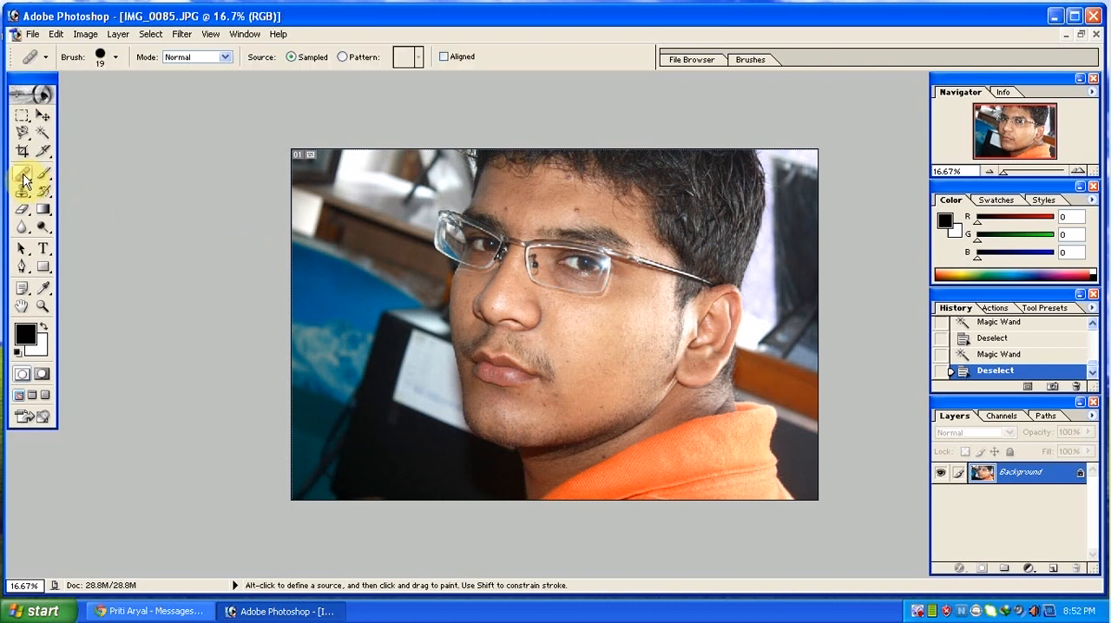
left_click(24, 179)
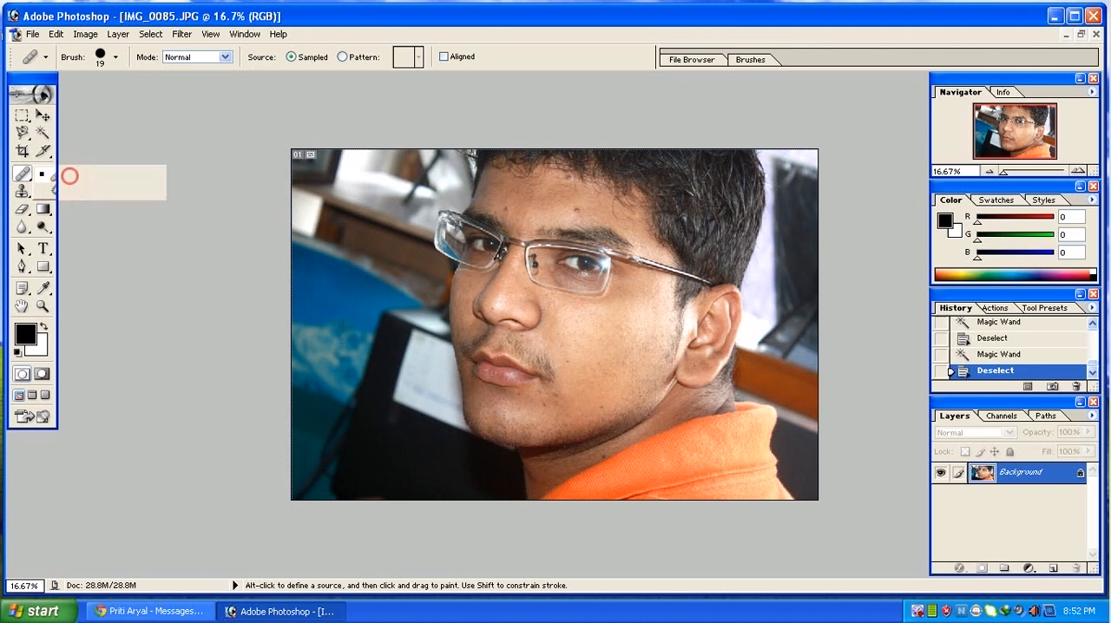
left_click(71, 176)
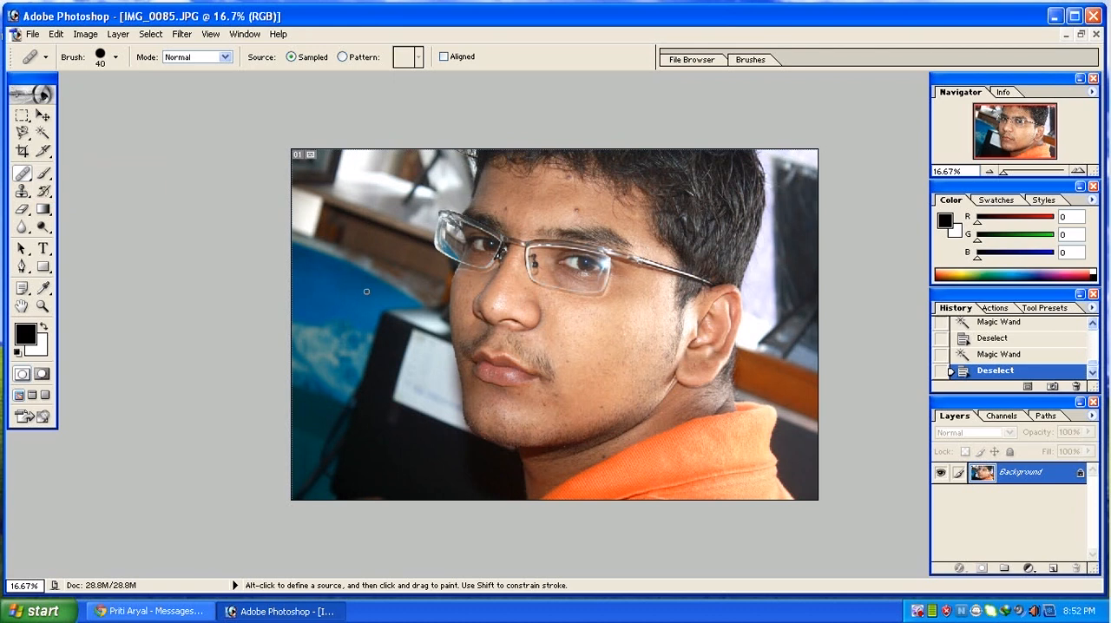
key("bracketright")
key("bracketright")
key("bracketright")
key("bracketright")
key("bracketright")
key("bracketright")
key("bracketright")
left_click(508, 311, "alt")
left_click(590, 263)
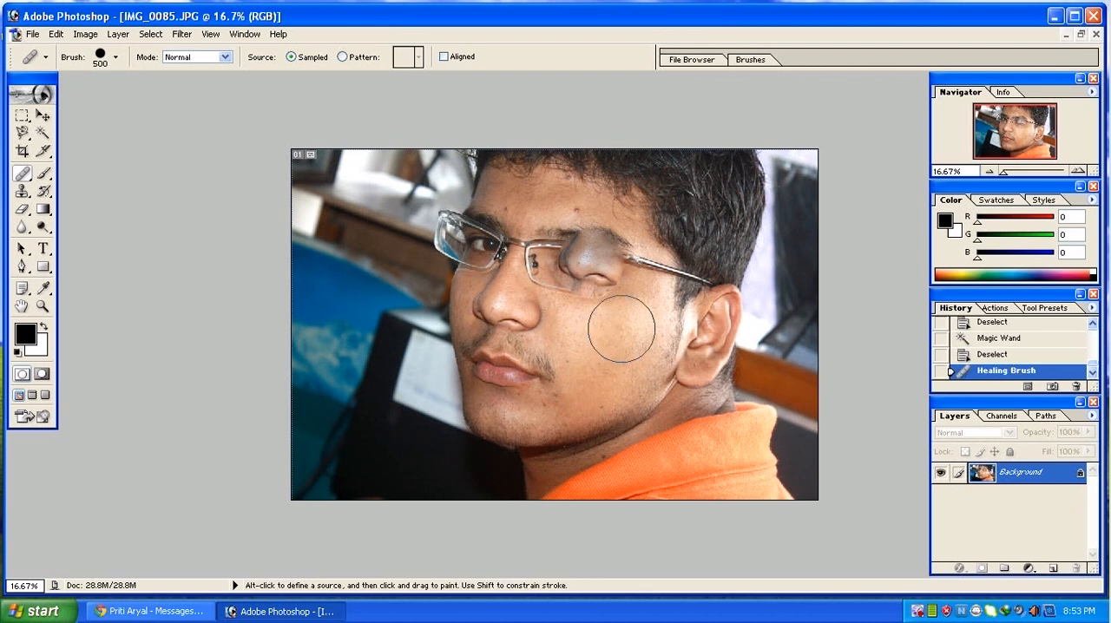
key("ctrl+z")
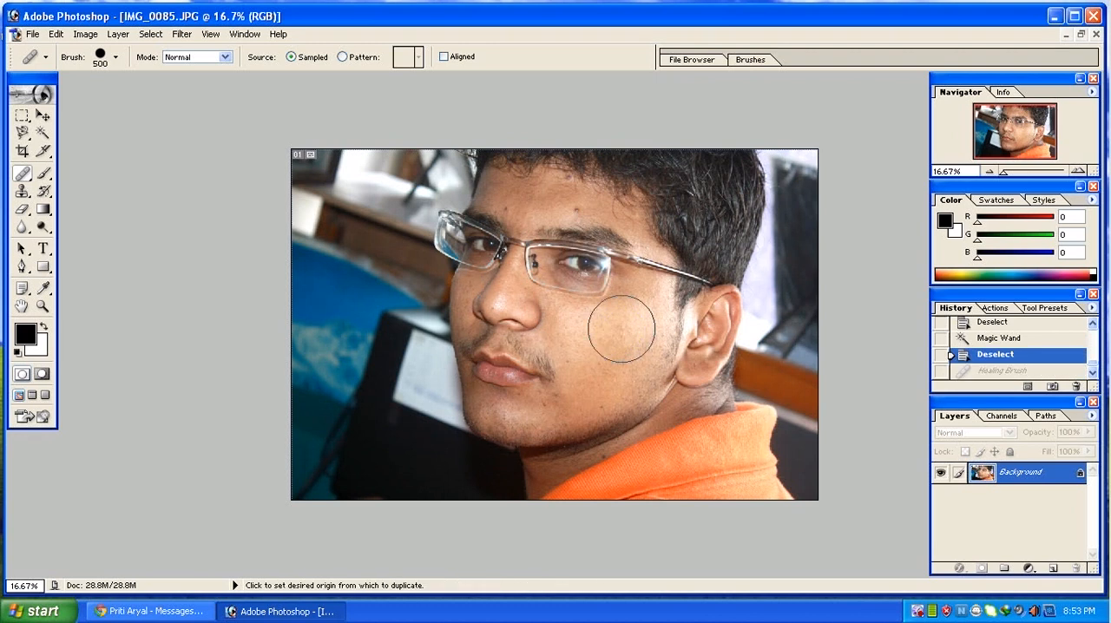
Outline a small area on the lower jaw with the Patch tool and patch it with clean cheek skin.
left_click_drag(12, 173, 65, 185)
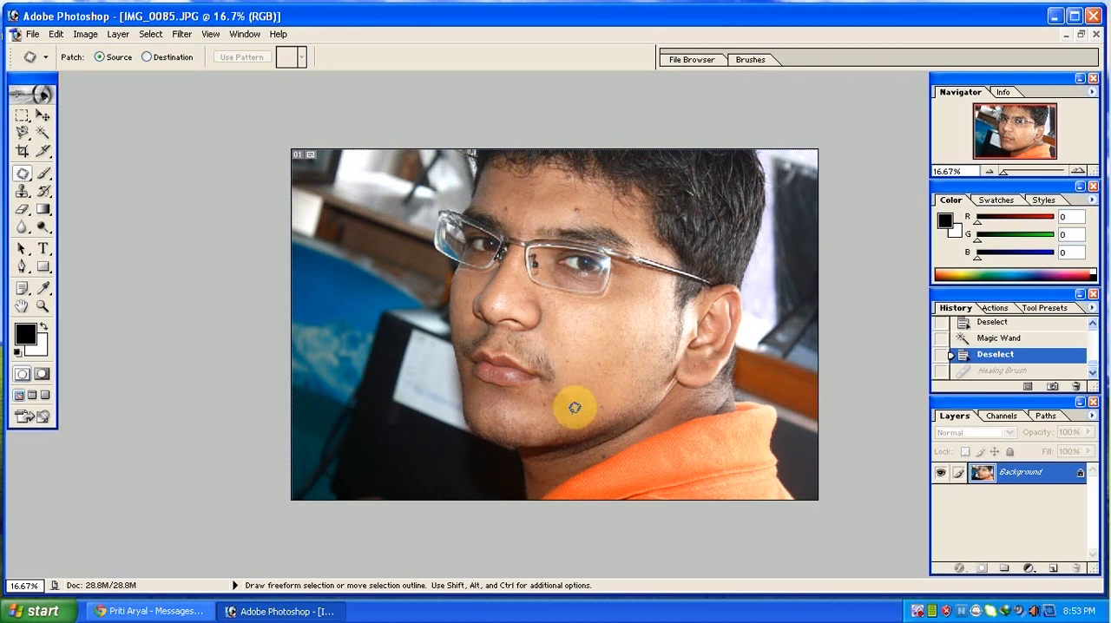
mouse_move(604, 406)
left_mouse_down()
mouse_move(608, 392)
mouse_move(593, 387)
mouse_move(589, 404)
mouse_move(623, 398)
left_mouse_up()
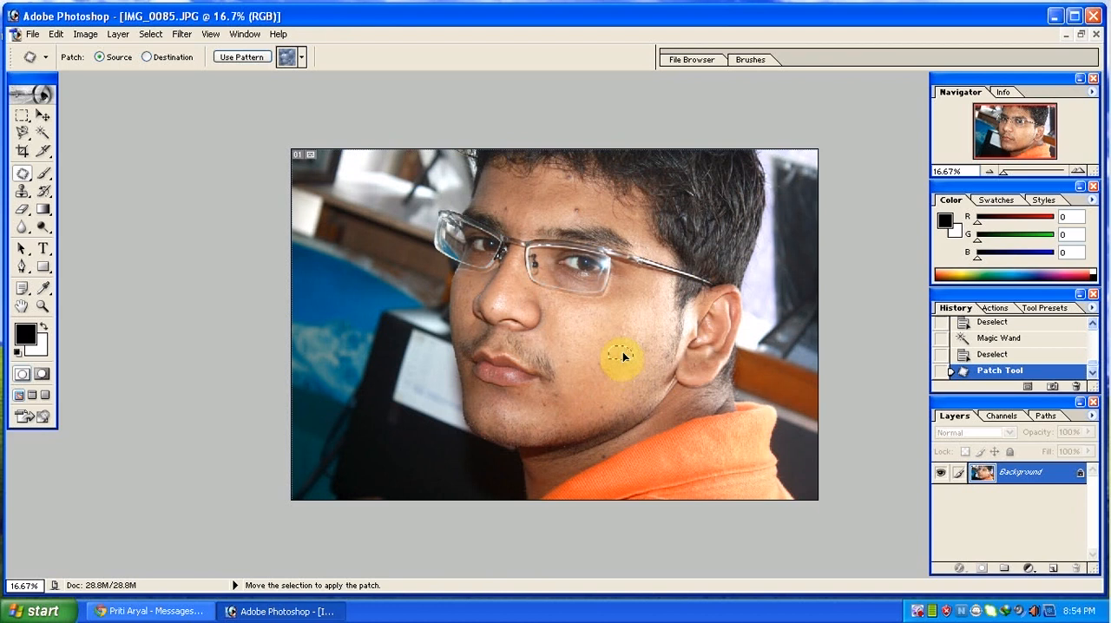
left_click_drag(623, 352, 622, 353)
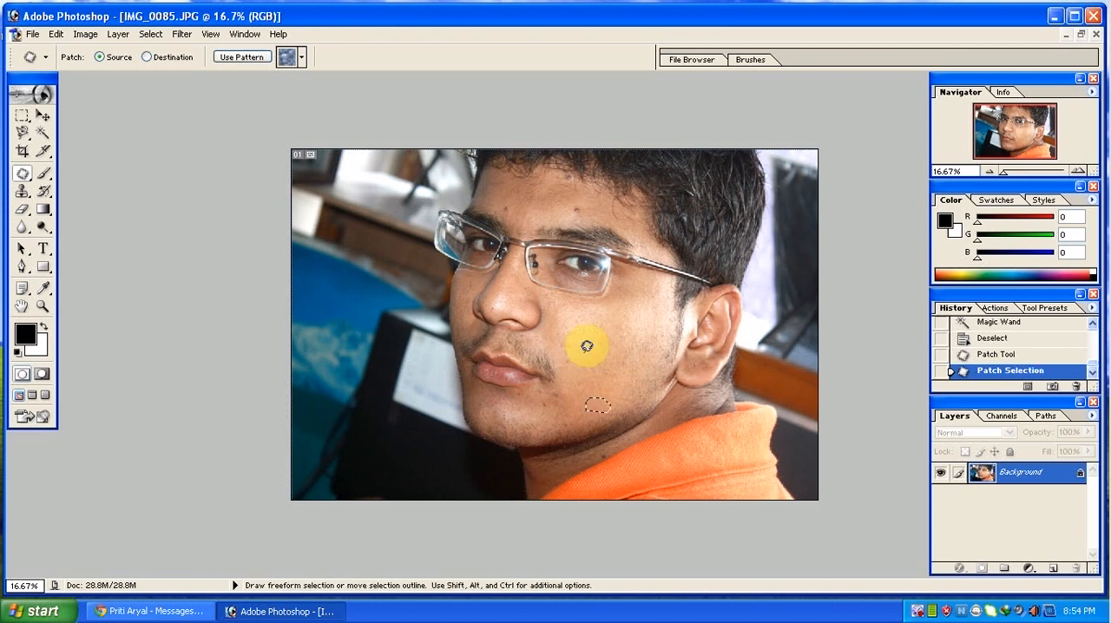
Patch the small spots beside and below the corner of the mouth with nearby cheek skin and deselect.
mouse_move(534, 392)
left_mouse_down()
mouse_move(585, 397)
mouse_move(548, 397)
mouse_move(559, 400)
left_mouse_up()
left_click(588, 393)
mouse_move(560, 399)
left_mouse_down()
mouse_move(606, 366)
mouse_move(590, 358)
mouse_move(592, 367)
left_mouse_up()
left_click(586, 384)
mouse_move(592, 367)
left_mouse_down()
mouse_move(568, 347)
mouse_move(561, 368)
mouse_move(581, 384)
mouse_move(617, 382)
left_mouse_up()
left_click(595, 380)
left_click(624, 385)
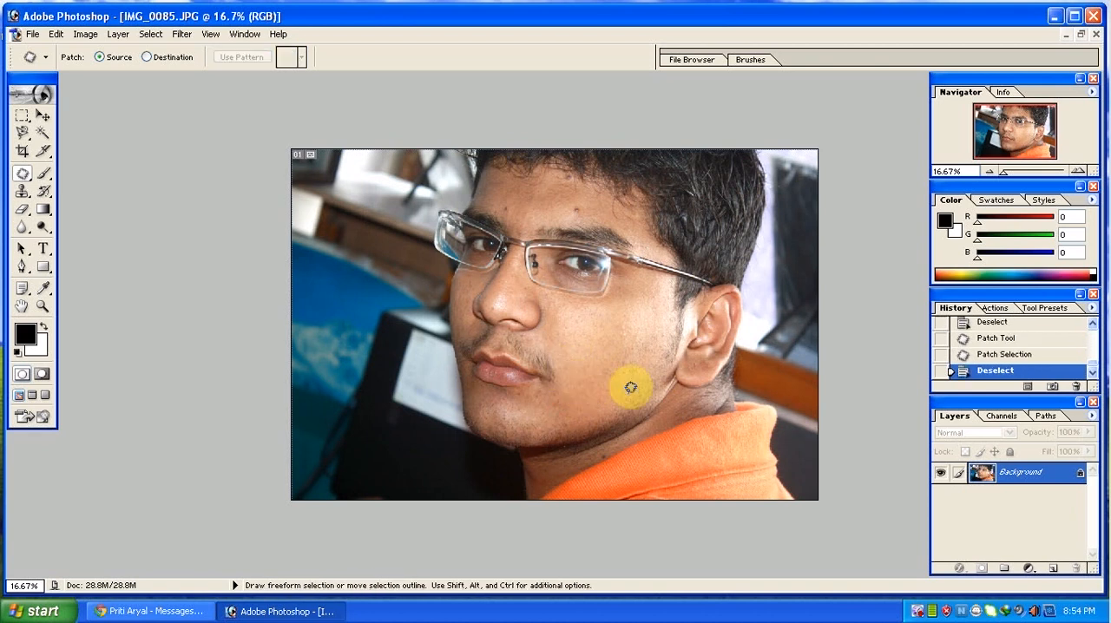
Step back through the history to undo all Patch tool edits and clear the remaining selection.
left_click(57, 34)
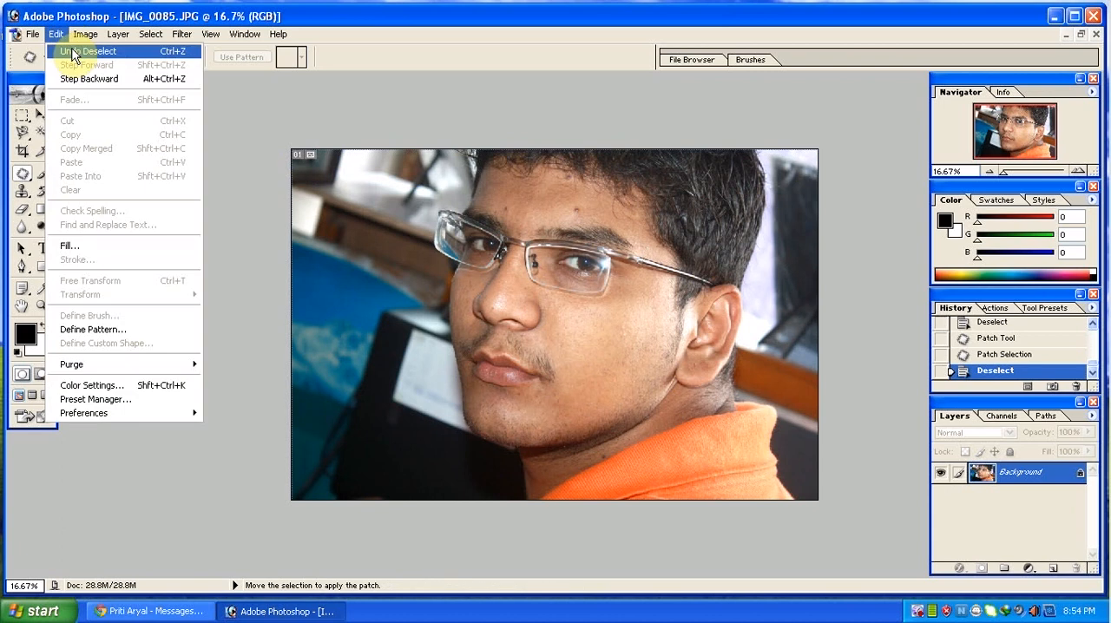
left_click(73, 52)
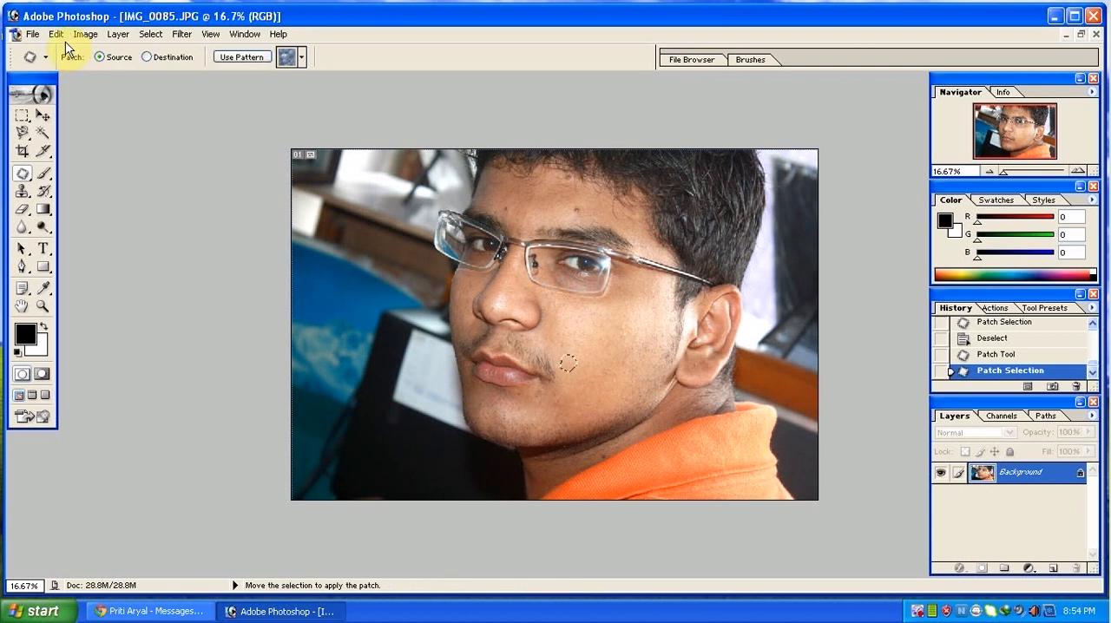
key("ctrl+alt+z")
key("ctrl+alt+z")
key("ctrl+alt+z")
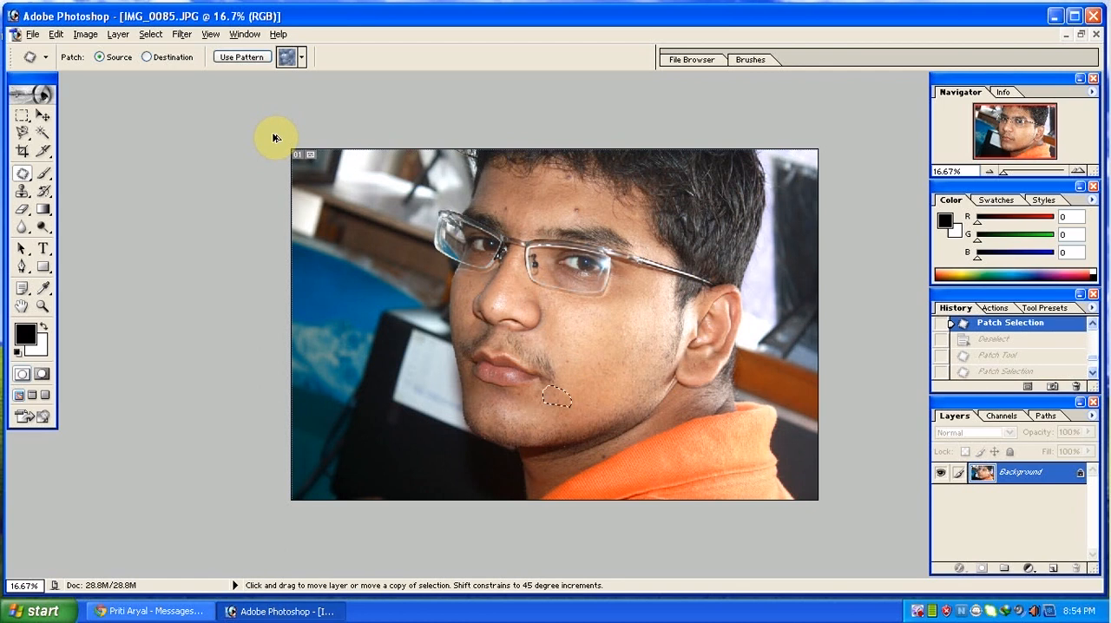
key("ctrl+shift+z")
key("ctrl+shift+z")
key("ctrl+shift+z")
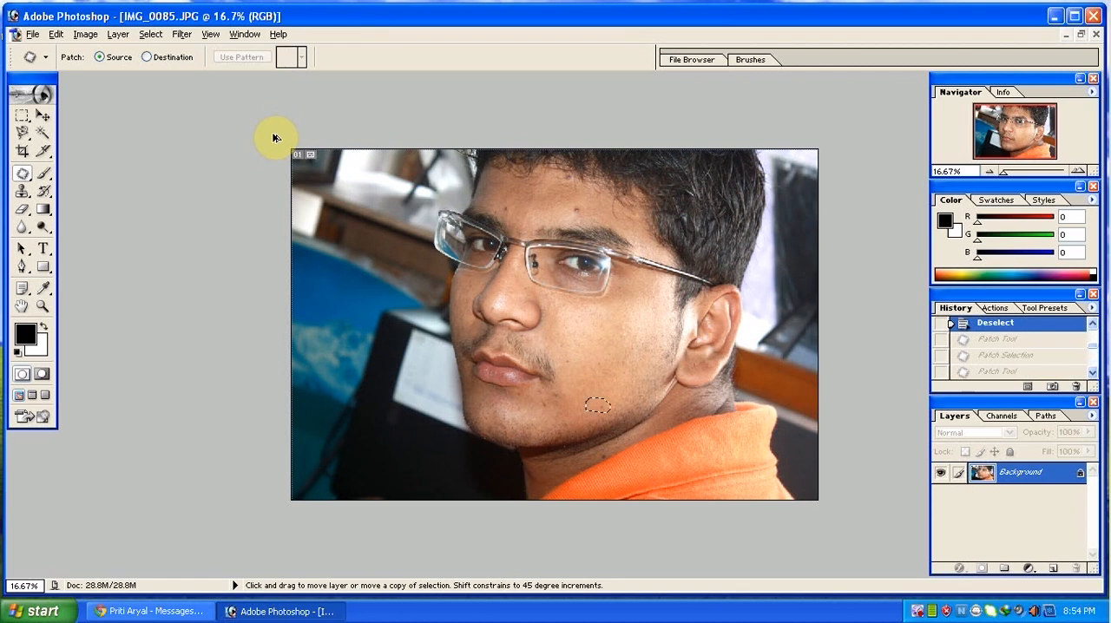
key("ctrl+alt+z")
key("ctrl+d")
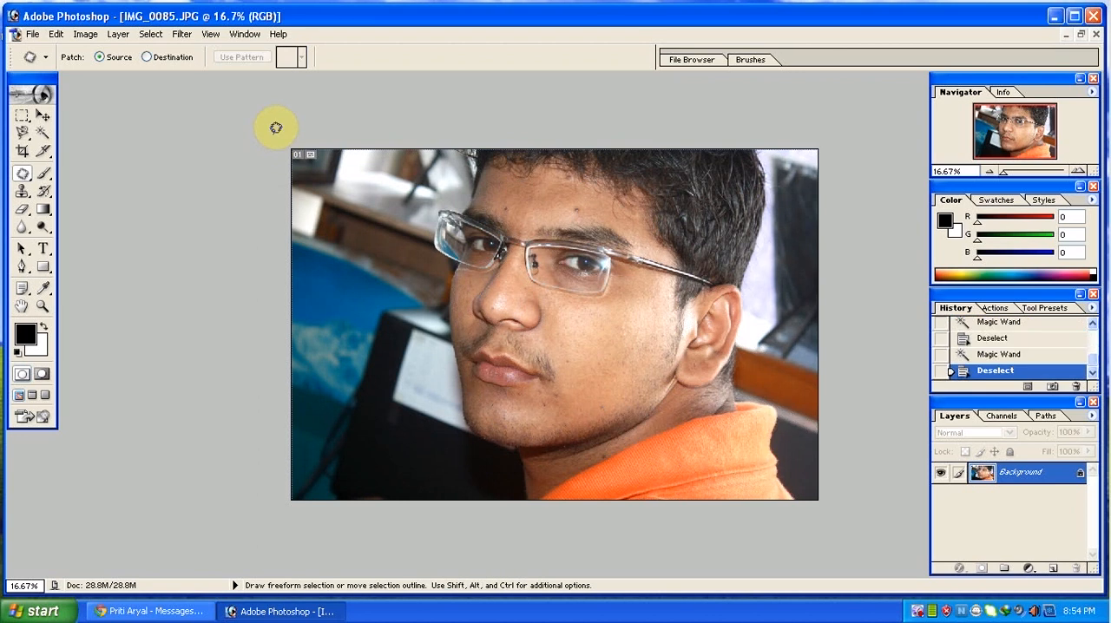
Activate the Brush tool rather than the Pencil tool and keep its blending mode at Normal.
left_click(44, 177)
left_click(43, 178)
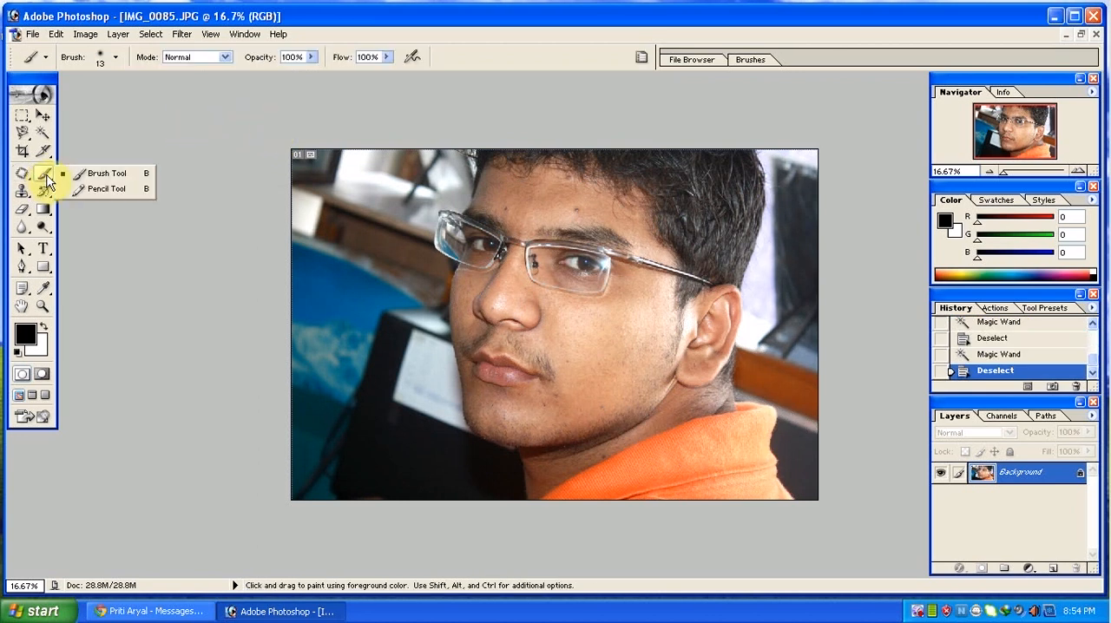
left_click(104, 174)
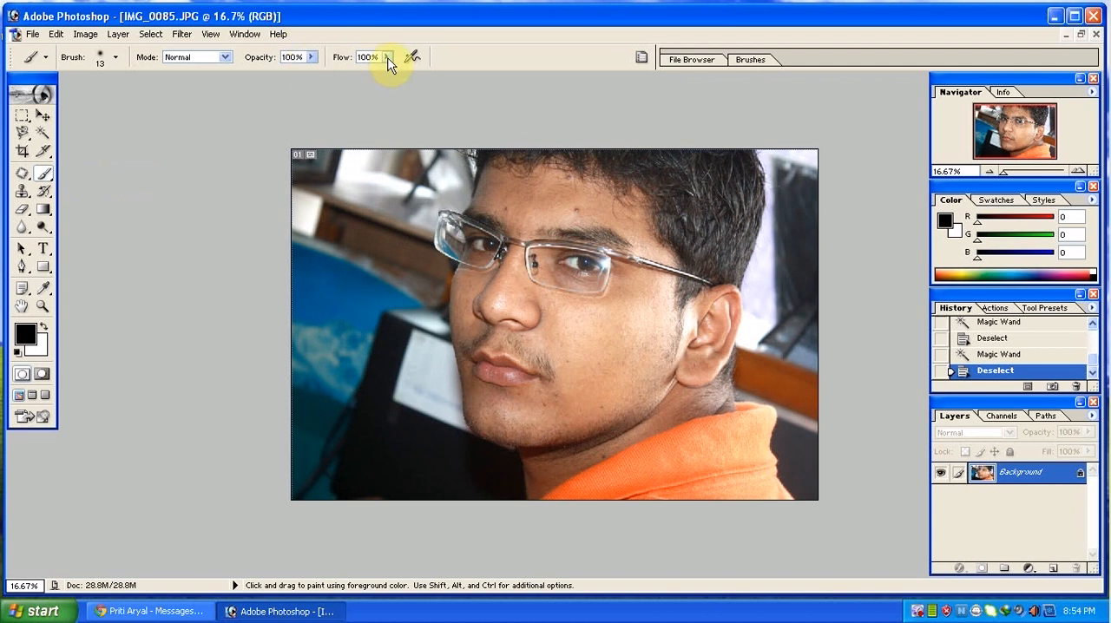
left_click(224, 57)
left_click(212, 59)
Look over the brush presets and options, and enlarge the brush's master diameter to 220 px.
right_click(486, 372)
scroll(481, 377, "down", 5)
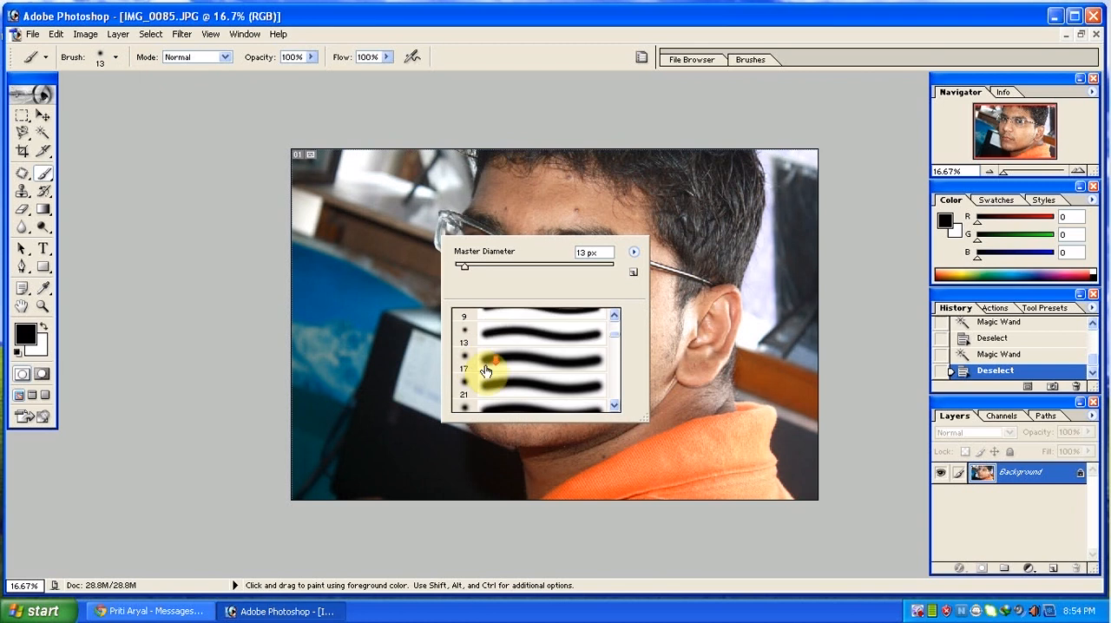
scroll(473, 384, "up", 1)
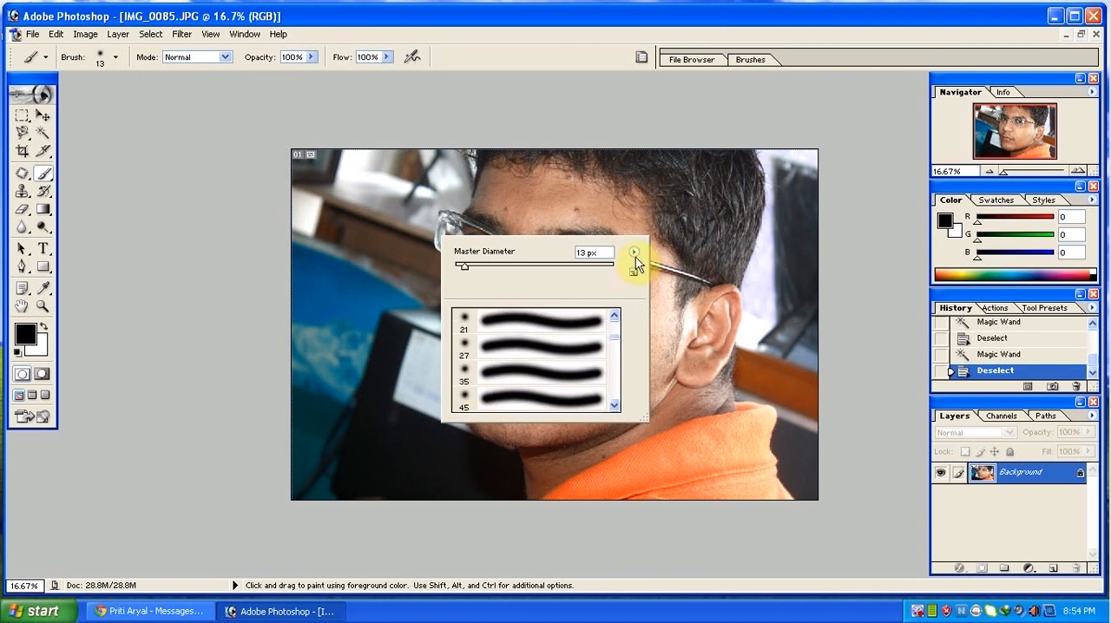
left_click(634, 252)
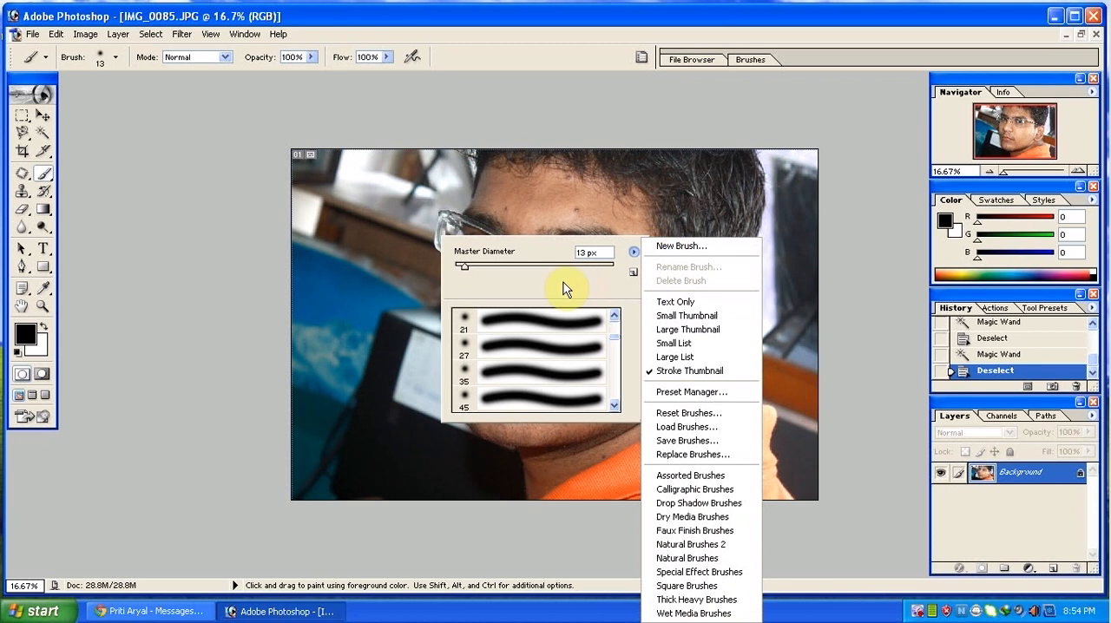
left_click(486, 274)
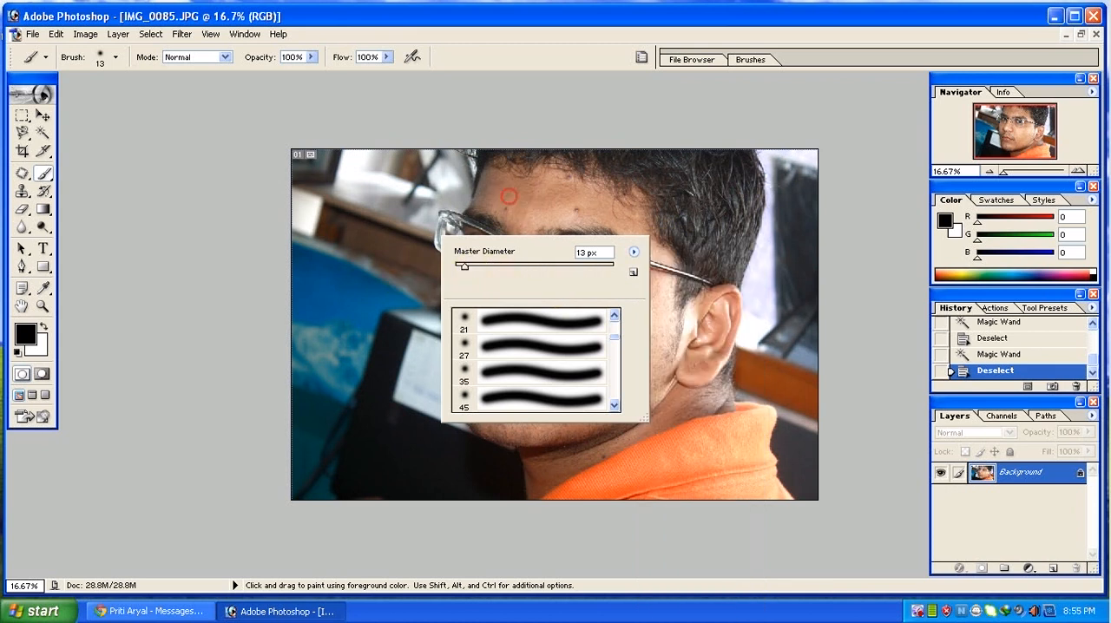
left_click(492, 267)
left_click_drag(491, 267, 576, 267)
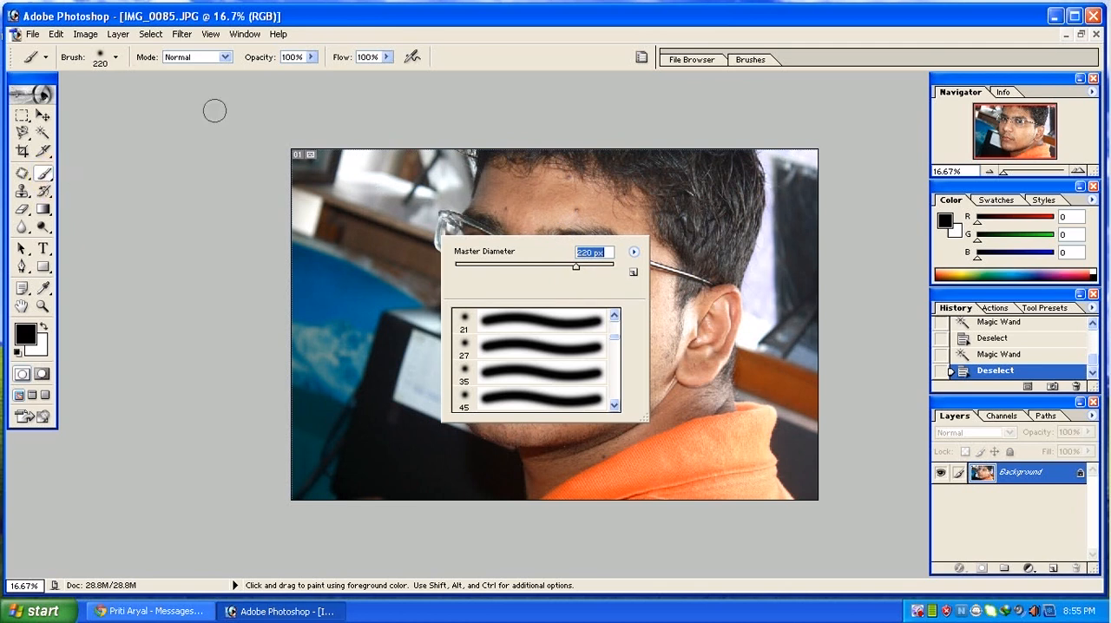
left_click(283, 12)
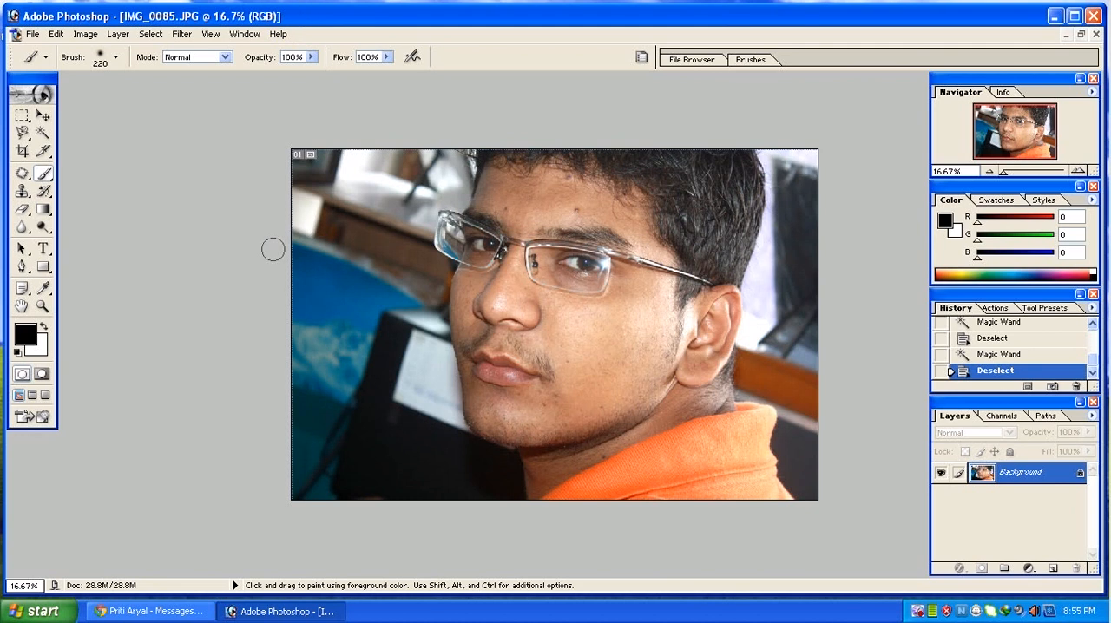
Leave the background colour white and sample the cheek's skin tone as the foreground colour.
left_click(40, 344)
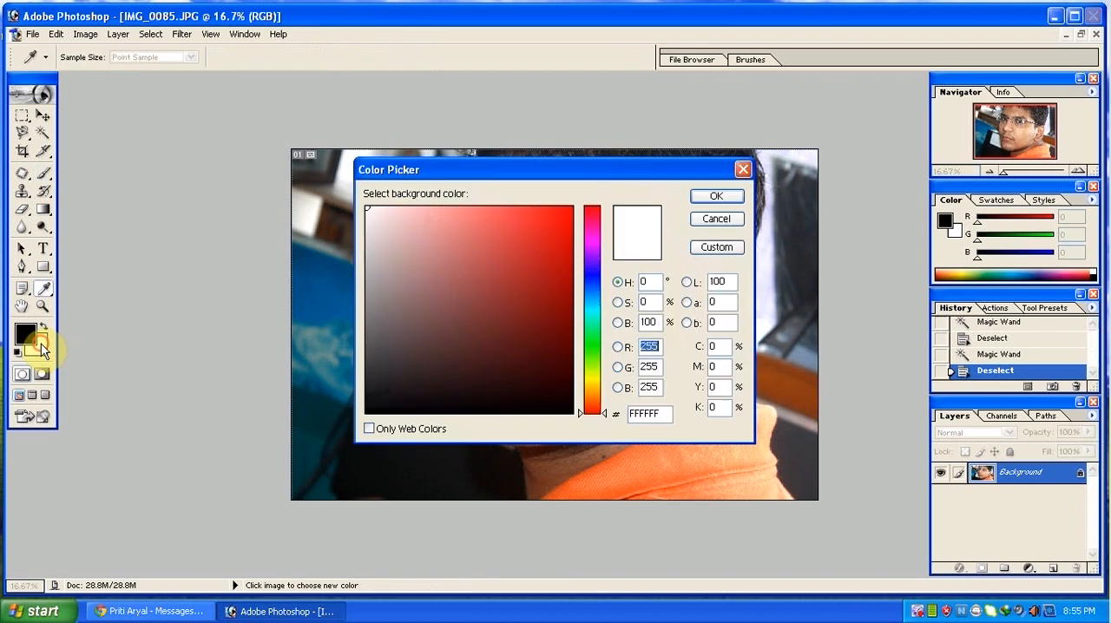
left_click(741, 174)
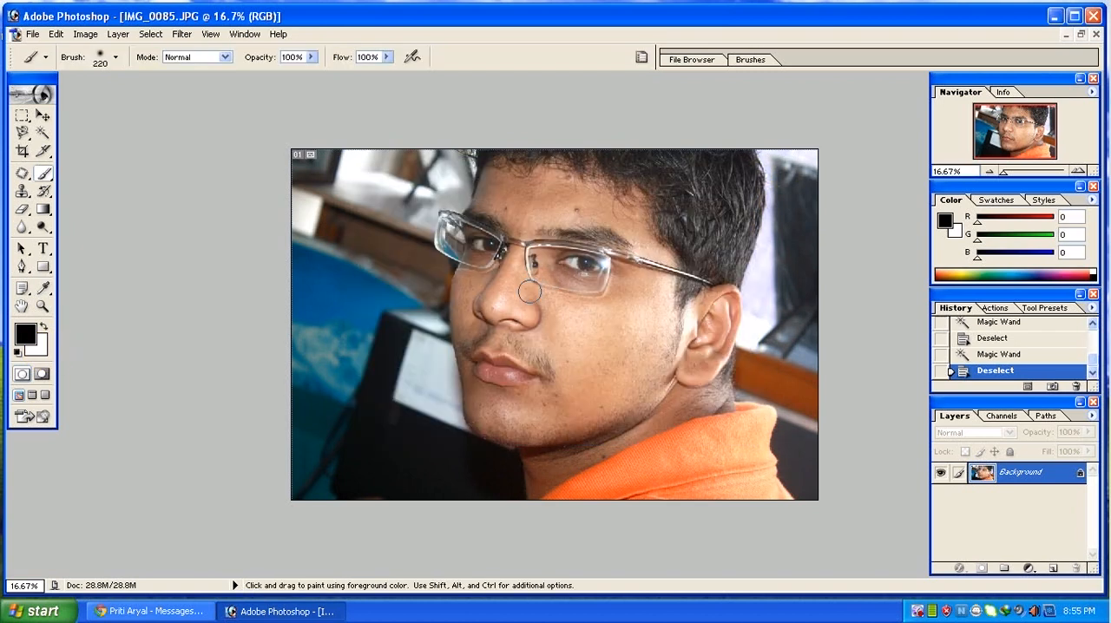
left_click(608, 308, "alt")
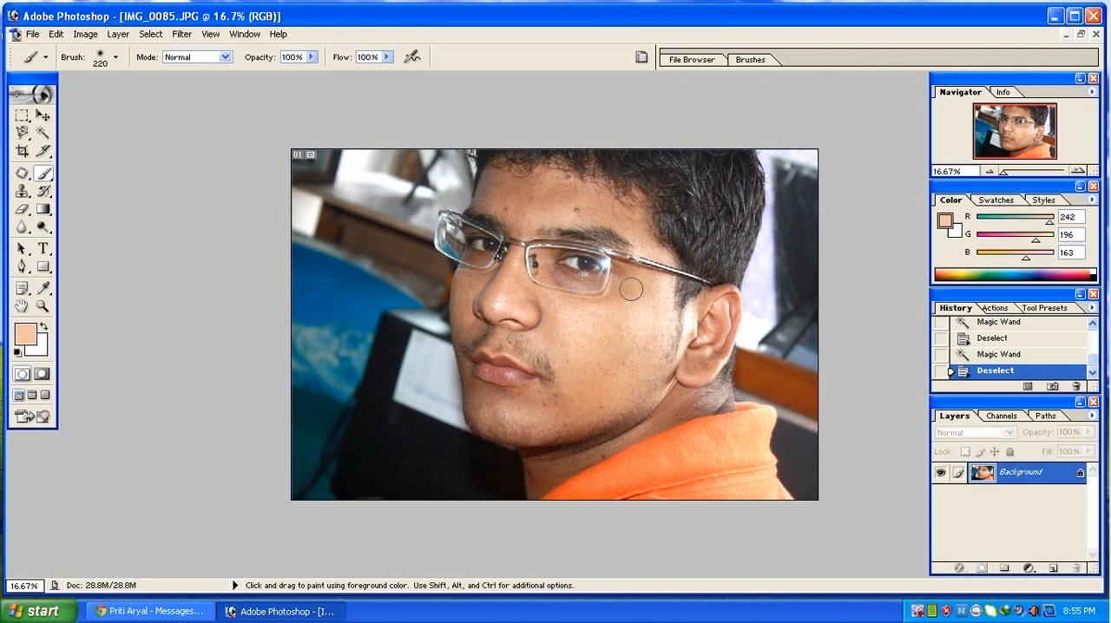
Try painting the sampled skin tone at full opacity from the cheek to the mouth corner, and undo the strokes.
mouse_move(637, 280)
left_mouse_down()
mouse_move(610, 309)
mouse_move(561, 308)
mouse_move(559, 350)
mouse_move(587, 350)
mouse_move(634, 295)
mouse_move(620, 352)
mouse_move(577, 398)
mouse_move(538, 379)
left_mouse_up()
left_click(555, 379, "alt")
key("ctrl+alt+z")
key("ctrl+alt+z")
key("ctrl+alt+z")
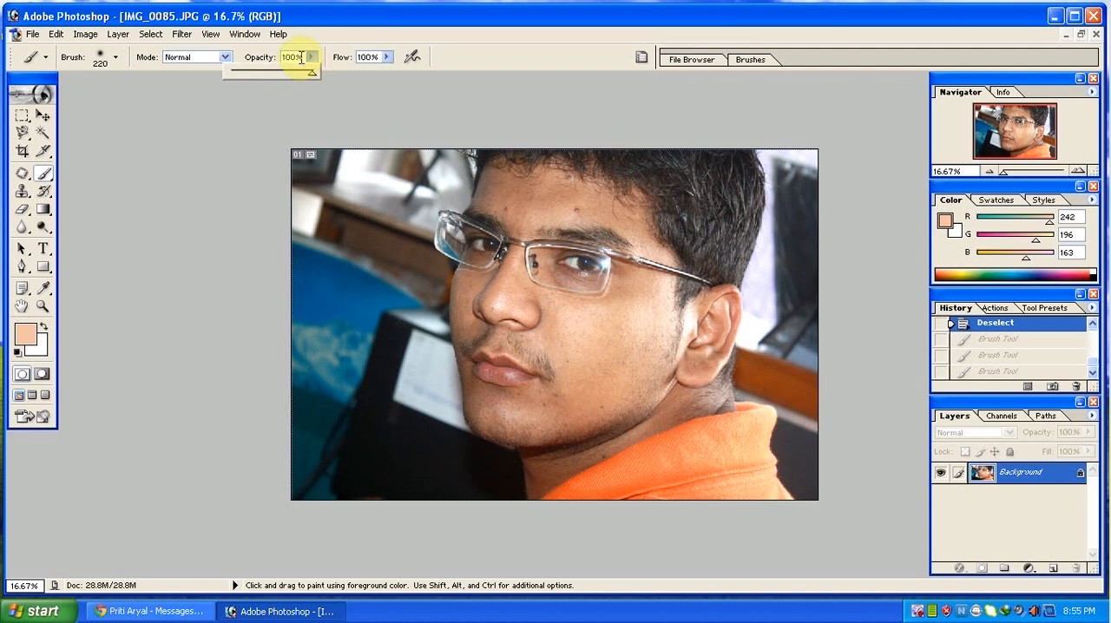
Lower the brush opacity to 15% and resample a skin tone from the middle of the cheek.
left_click_drag(300, 58, 261, 62)
type("15")
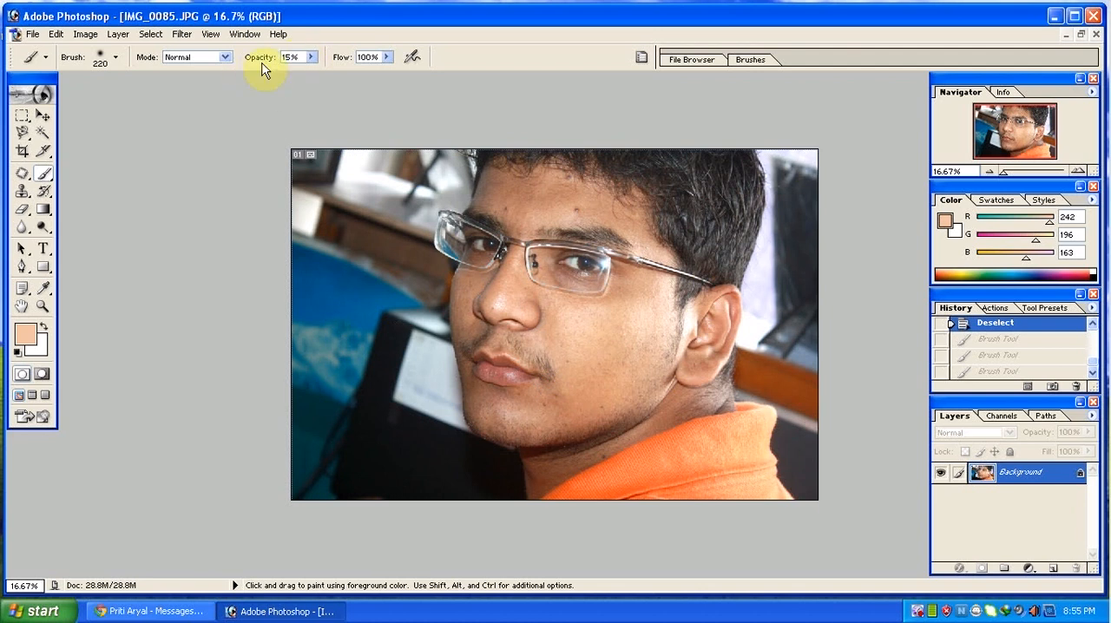
left_click(606, 328, "alt")
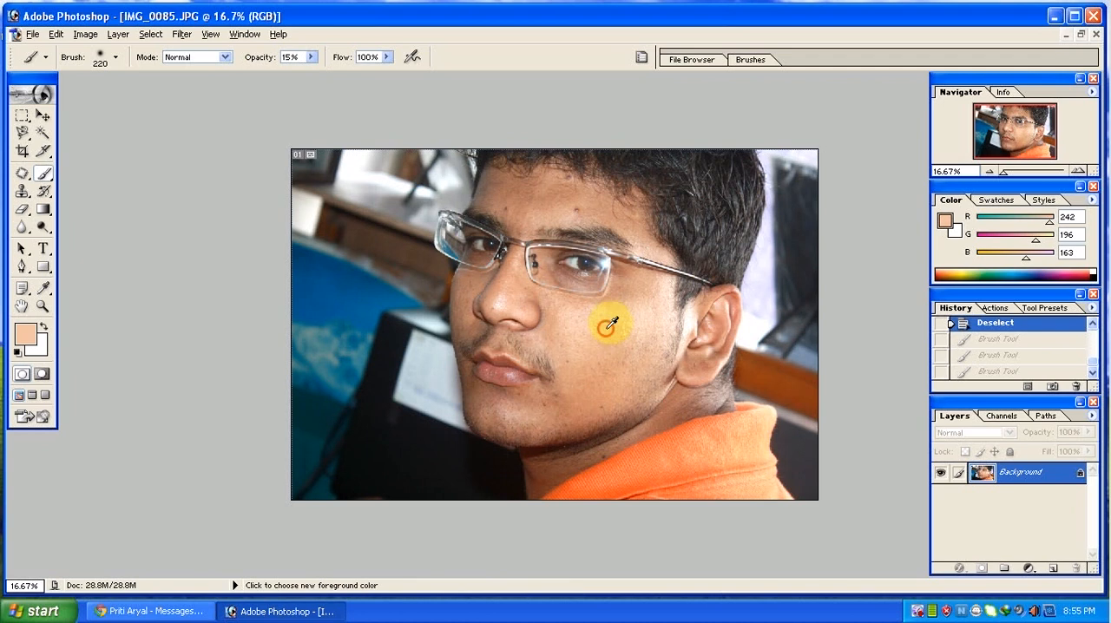
Paint light skin-tone dabs over the cheek, jaw and chin with the 15% opacity brush.
left_click(602, 325)
left_click(593, 317)
left_click(630, 342)
left_click(636, 376)
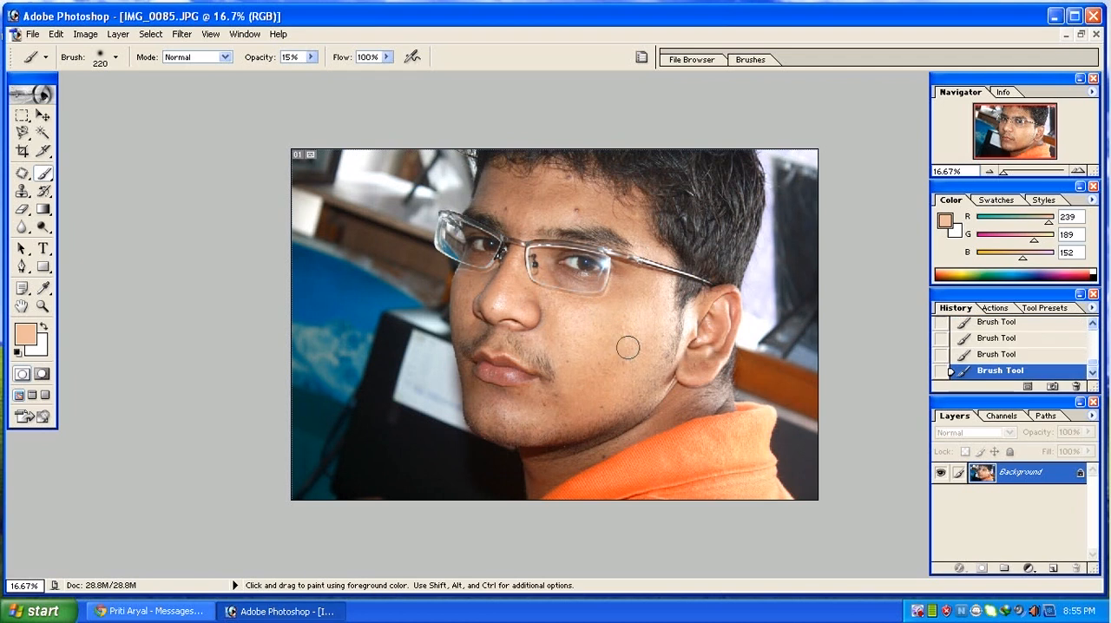
left_click(590, 394)
left_click(554, 405)
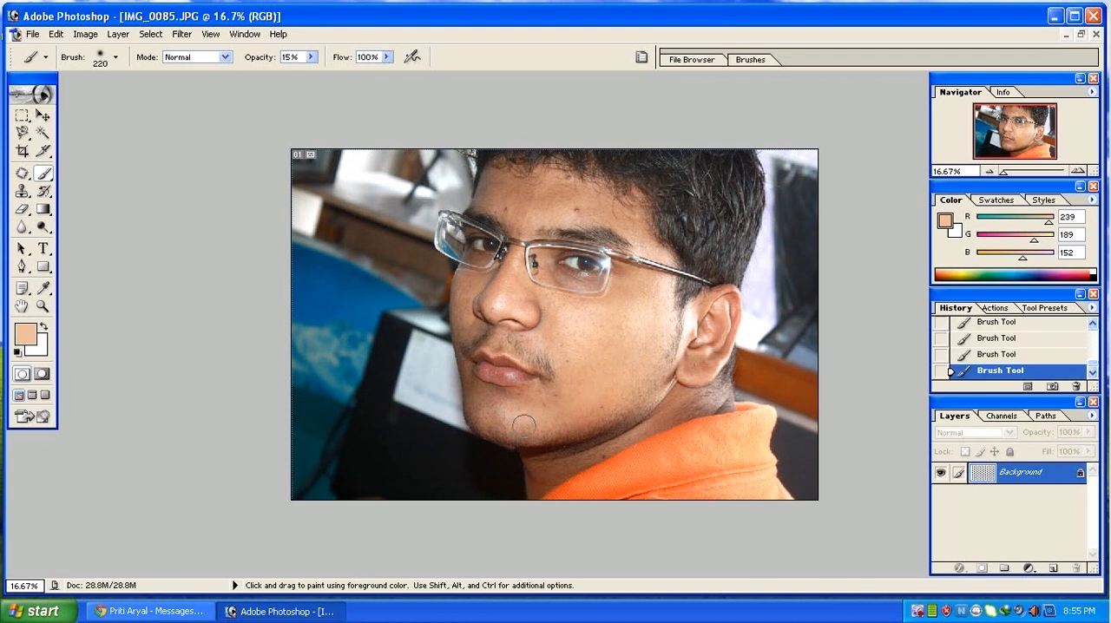
mouse_move(535, 431)
left_mouse_down()
mouse_move(607, 430)
mouse_move(653, 396)
left_mouse_up()
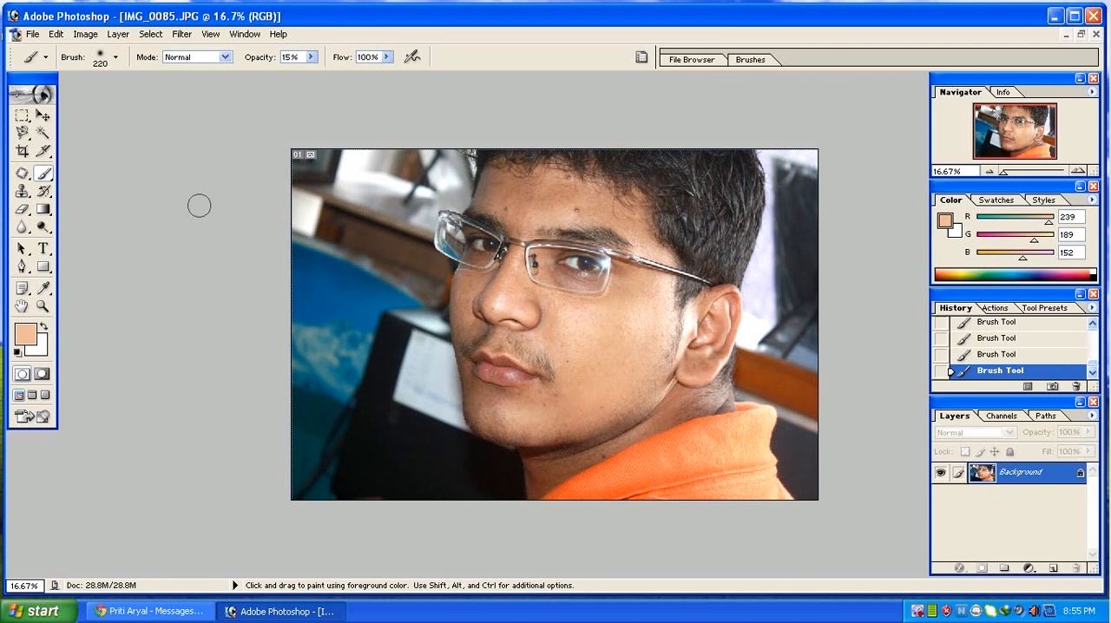
Switch to the Clone Stamp tool and enlarge its brush to 600 px.
left_click(22, 193)
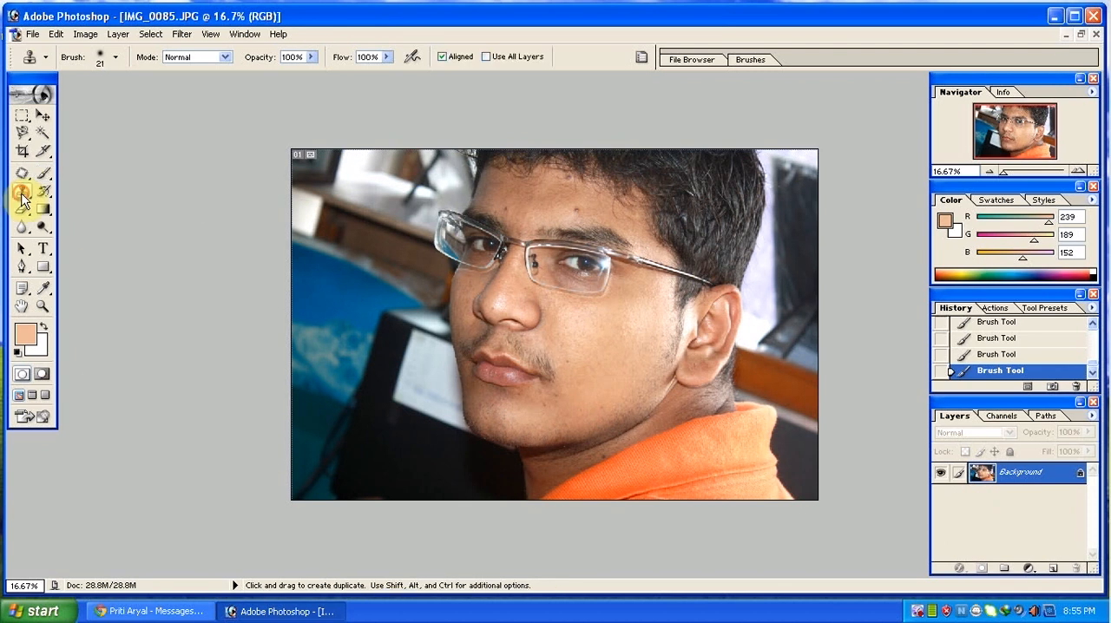
mouse_move(22, 177)
left_mouse_down()
mouse_move(59, 177)
mouse_move(25, 179)
mouse_move(42, 200)
mouse_move(59, 185)
left_mouse_up()
left_click(25, 192)
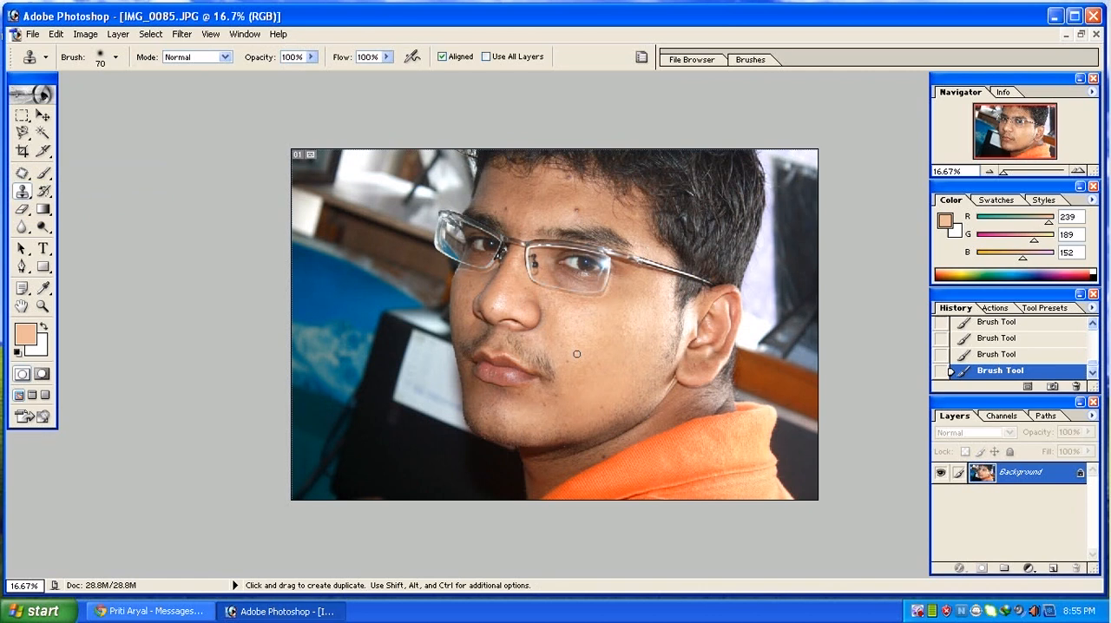
key("bracketright")
key("bracketright")
key("bracketright")
key("bracketright")
key("bracketright")
Try cloning from the lower cheek over the eye and upper face, and undo the clone strokes.
left_click(610, 371, "alt")
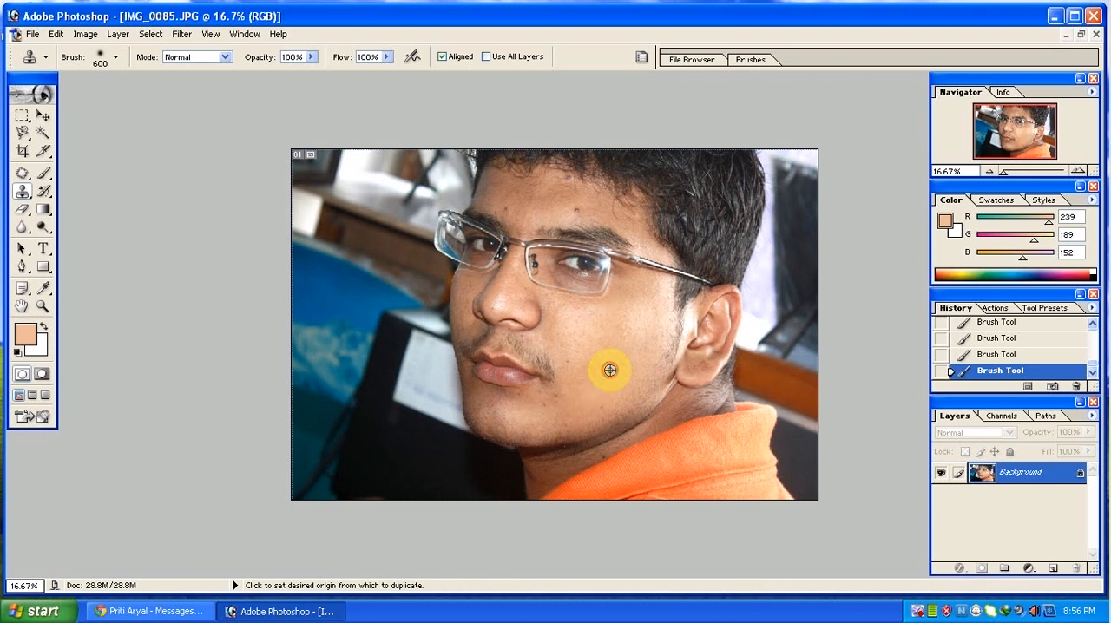
mouse_move(580, 253)
left_mouse_down()
mouse_move(579, 273)
mouse_move(558, 265)
mouse_move(582, 264)
mouse_move(600, 245)
mouse_move(607, 255)
mouse_move(565, 321)
mouse_move(512, 248)
mouse_move(429, 187)
mouse_move(434, 129)
mouse_move(359, 311)
mouse_move(491, 343)
mouse_move(620, 298)
left_mouse_up()
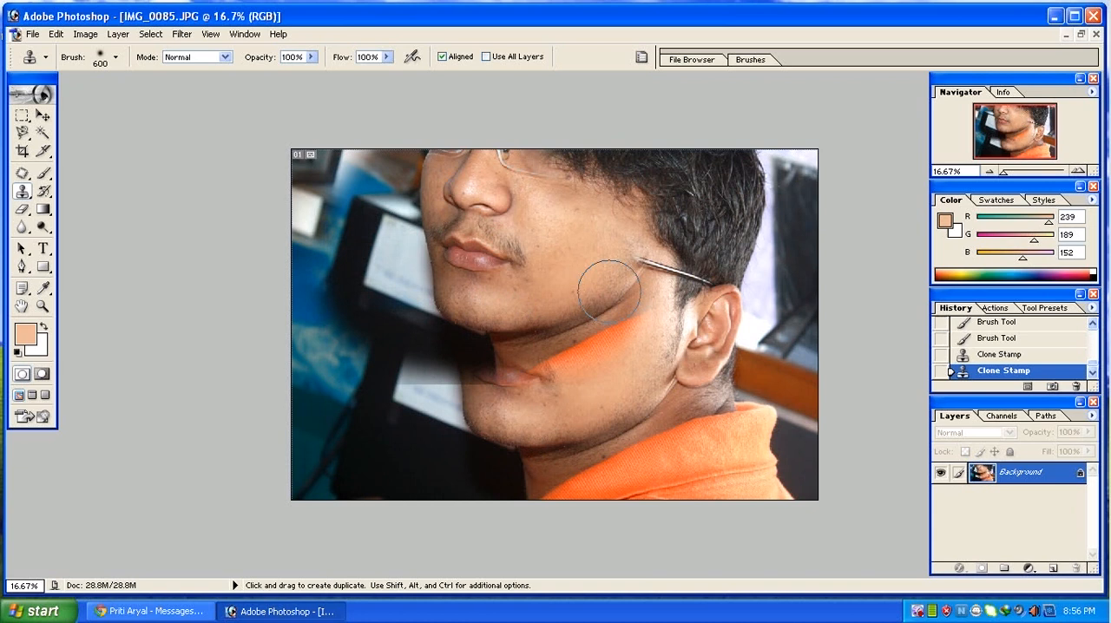
key("ctrl+alt+z")
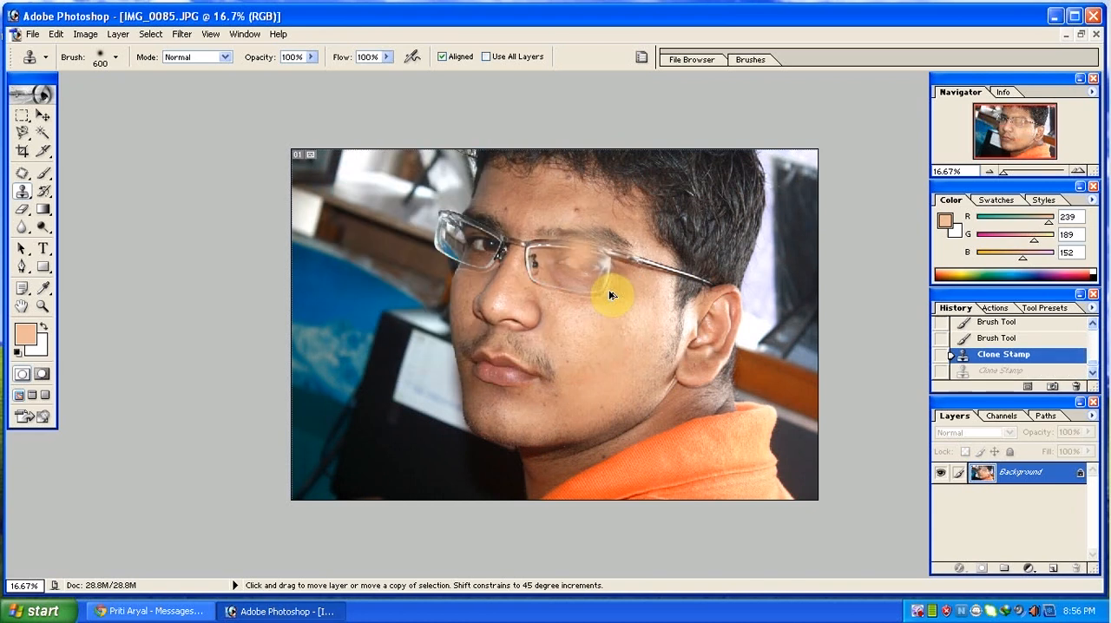
key("ctrl+alt+z")
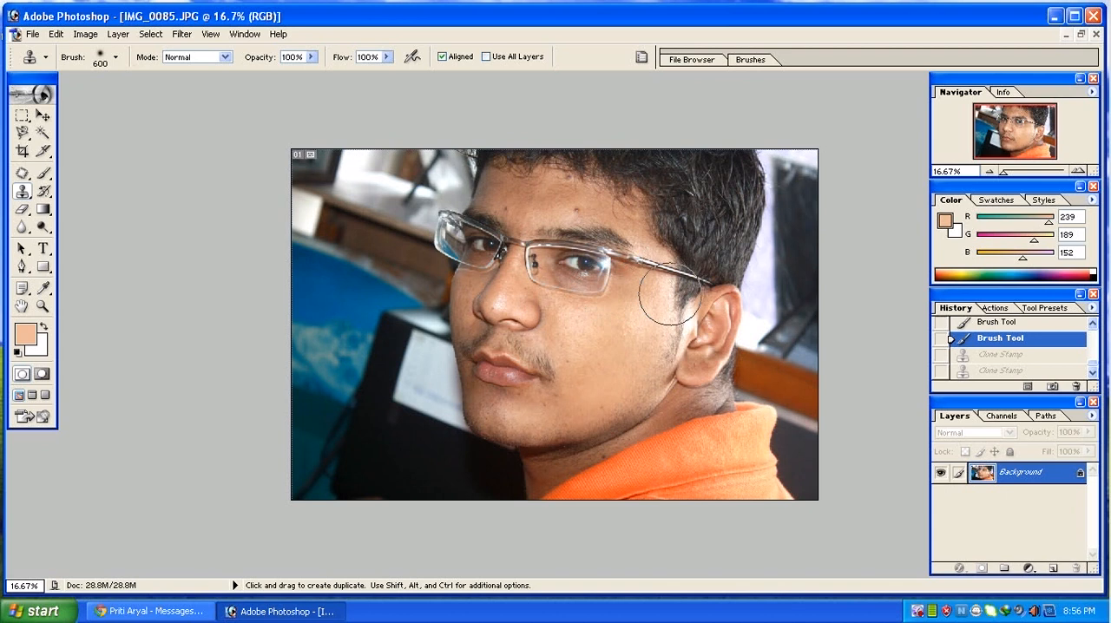
Reduce the Clone Stamp brush to 400 px and clone hair from the side of the head onto the hairline.
key("bracketleft")
key("bracketleft")
left_click(704, 184, "alt")
left_click(660, 198)
left_click(652, 193)
left_click(641, 198)
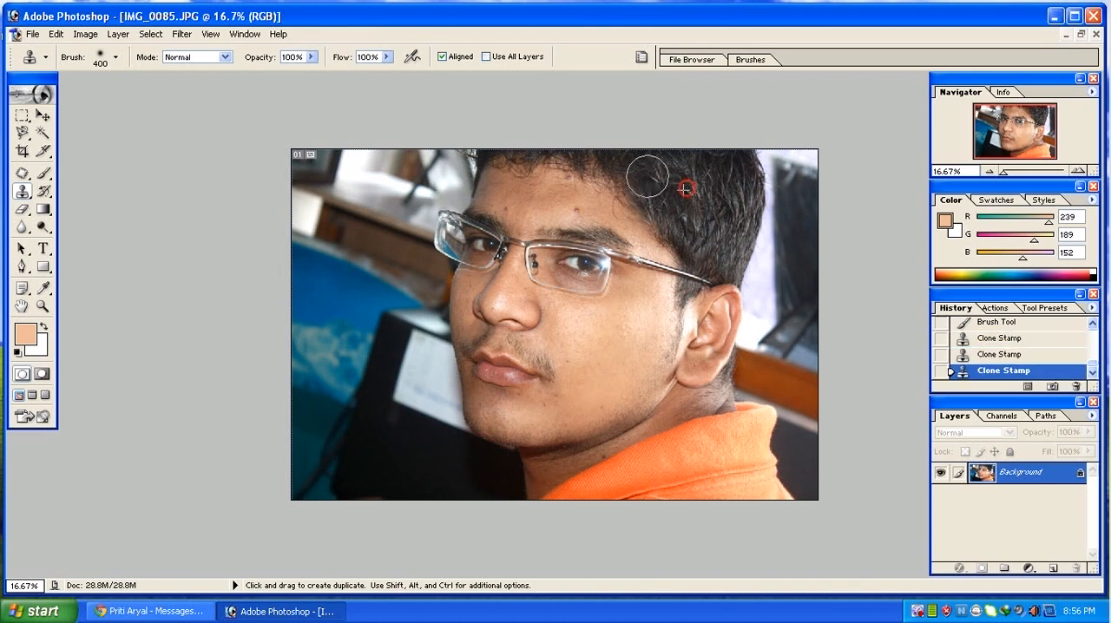
left_click(647, 178)
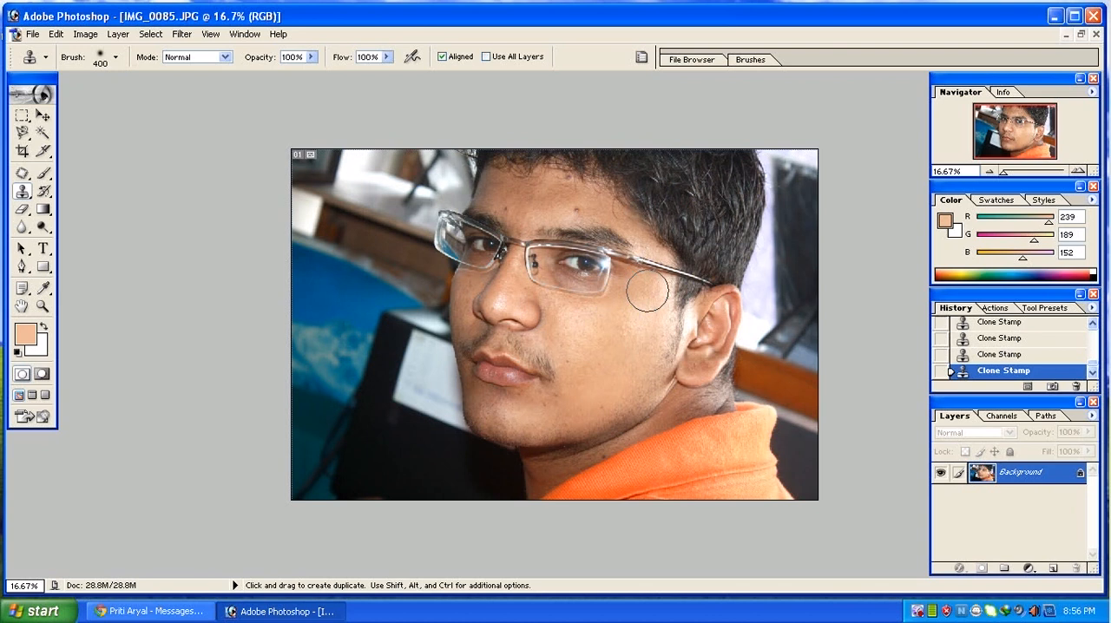
Step back through the history to undo the hair cloning and the latest skin-tone brush strokes.
key("ctrl+alt+z")
key("ctrl+alt+z")
key("ctrl+alt+z")
key("ctrl+alt+z")
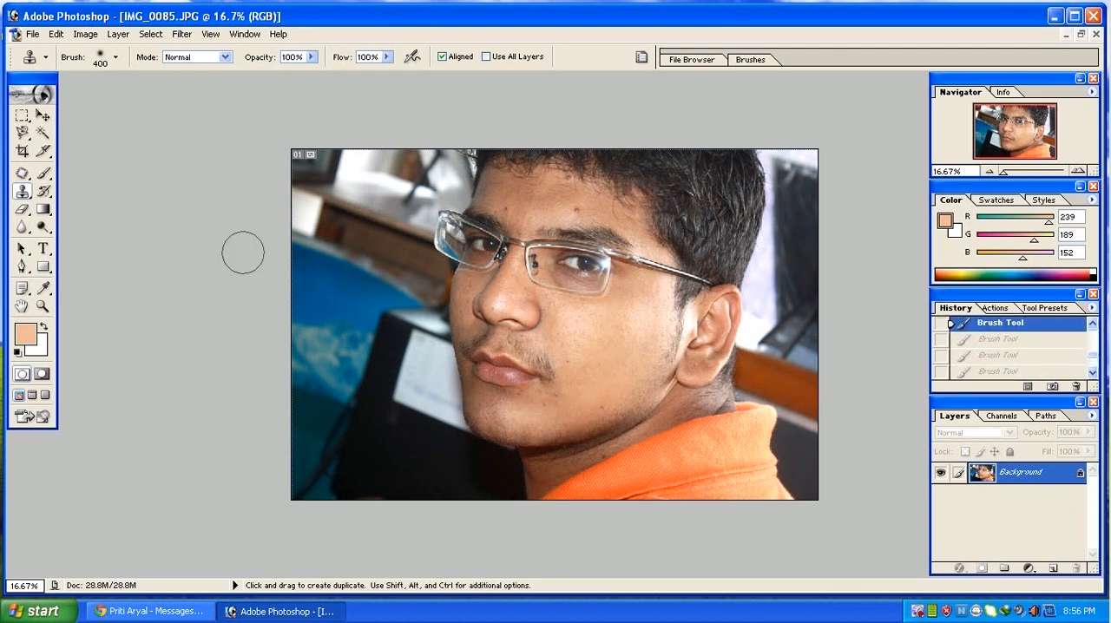
Restore the original image over the face and hair using the History Brush enlarged to 1300 px.
left_click(43, 192)
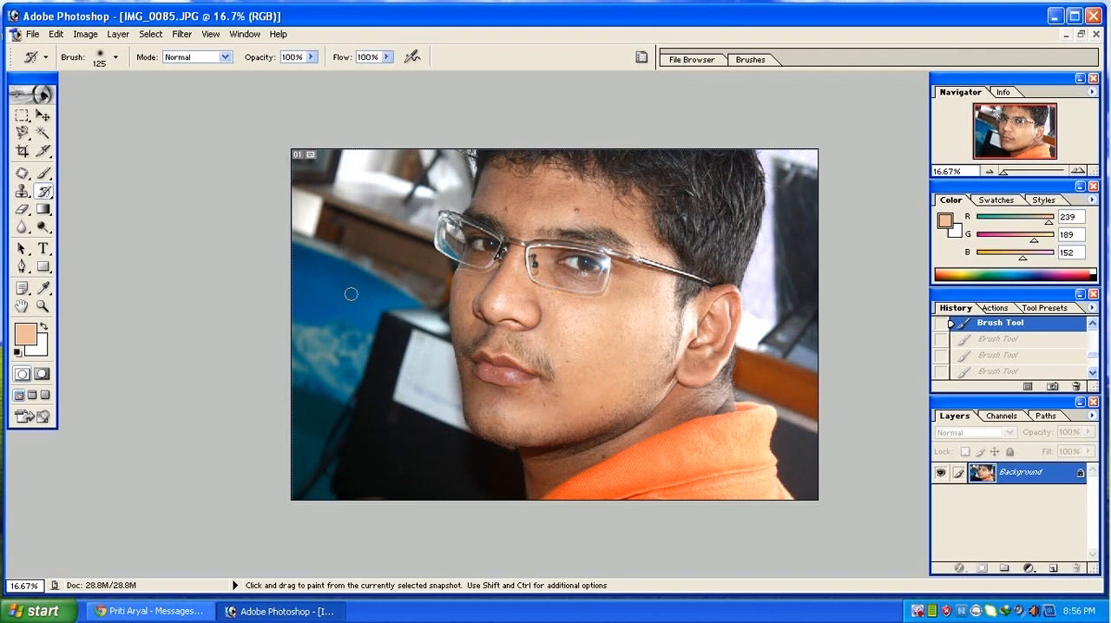
key("bracketright")
key("bracketright")
key("bracketright")
key("bracketright")
key("bracketright")
key("bracketright")
key("bracketright")
key("bracketright")
key("bracketright")
key("bracketright")
key("bracketright")
key("bracketright")
key("bracketright")
key("bracketright")
key("bracketright")
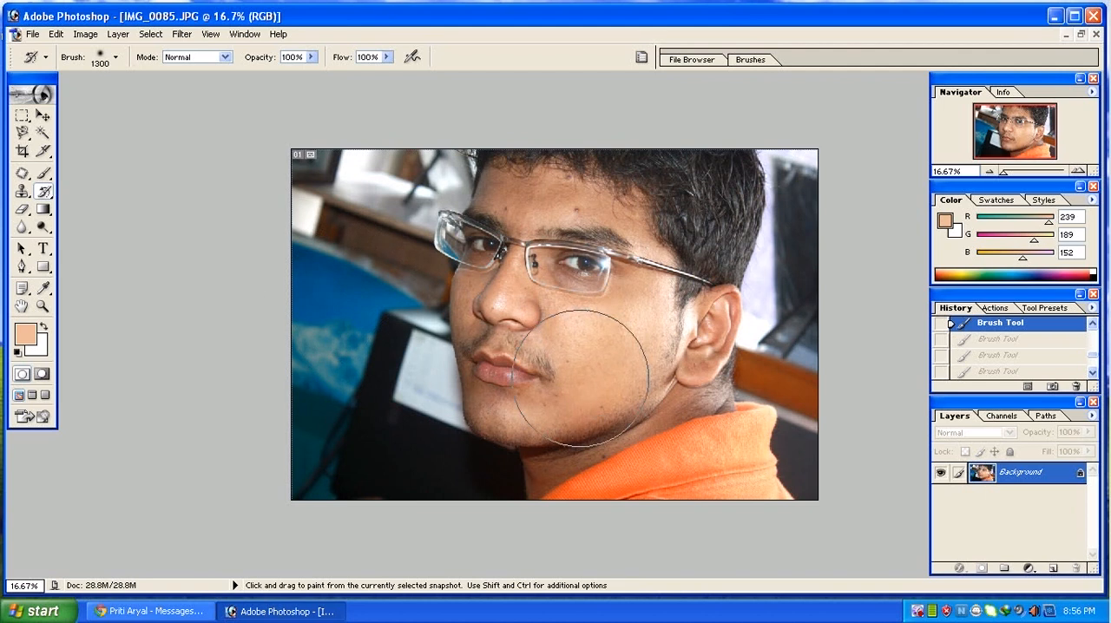
mouse_move(581, 378)
left_mouse_down()
mouse_move(533, 409)
mouse_move(613, 352)
mouse_move(532, 419)
mouse_move(547, 368)
left_mouse_up()
mouse_move(680, 199)
left_mouse_down()
mouse_move(682, 248)
mouse_move(686, 233)
left_mouse_up()
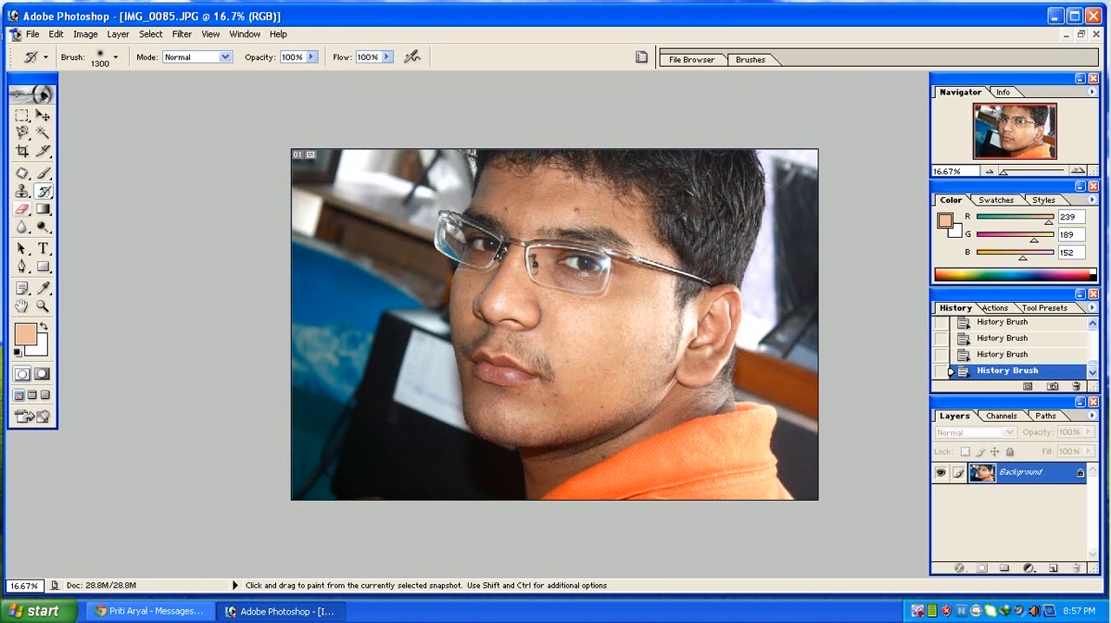
Set the background colour to red (FF0000) and try an Eraser stroke across the photo, undoing it.
key("e")
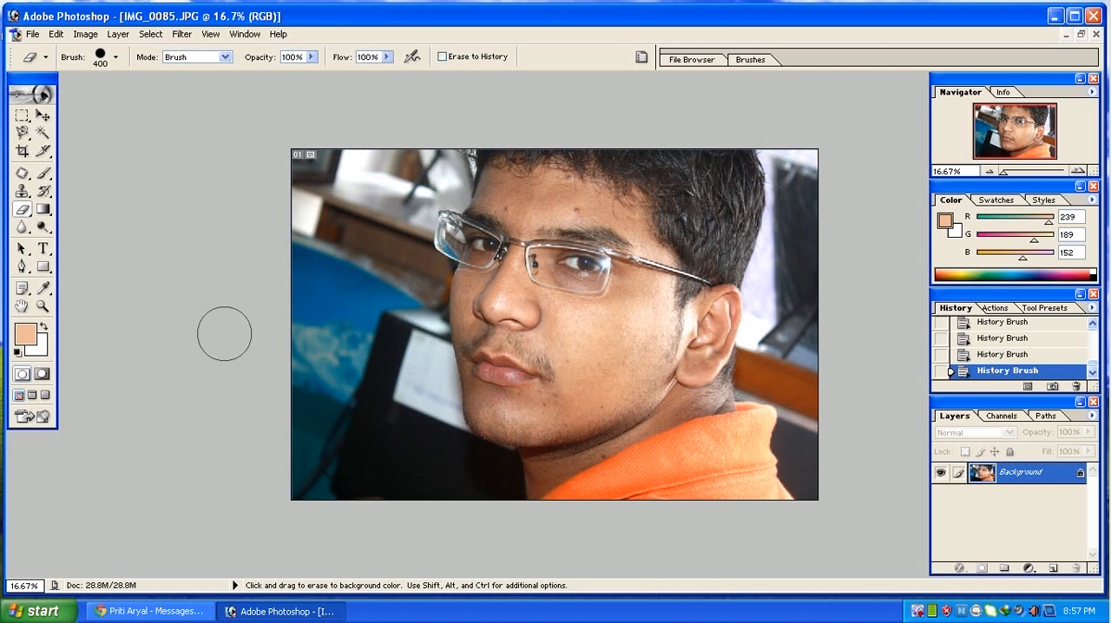
left_click(39, 346)
left_click_drag(476, 289, 620, 170)
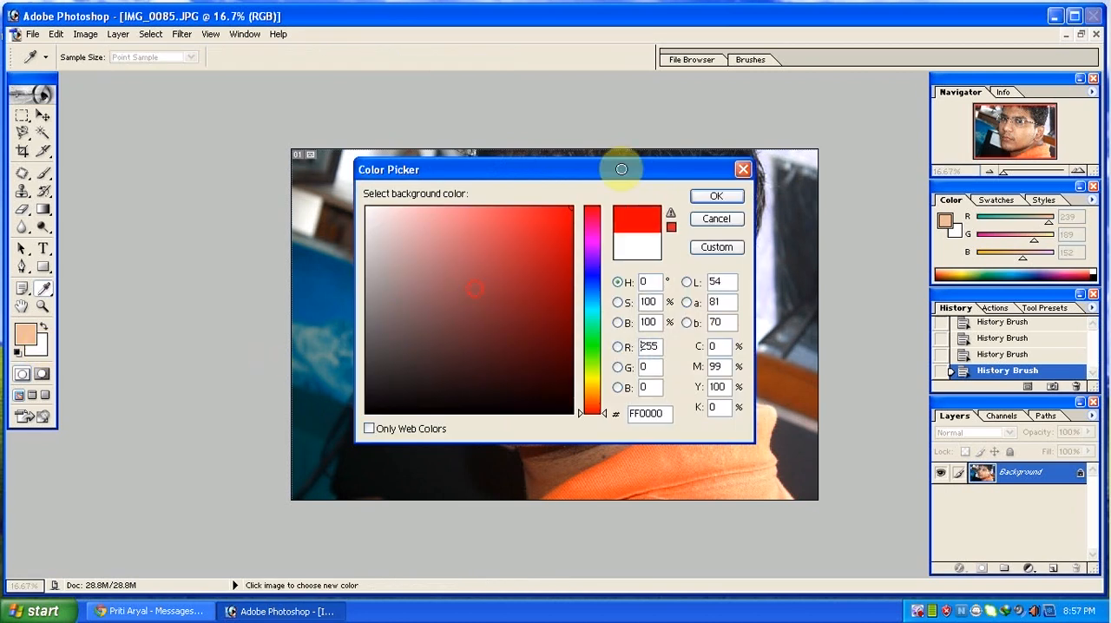
key("Return")
mouse_move(572, 206)
left_mouse_down()
mouse_move(454, 335)
mouse_move(471, 333)
left_mouse_up()
key("ctrl+z")
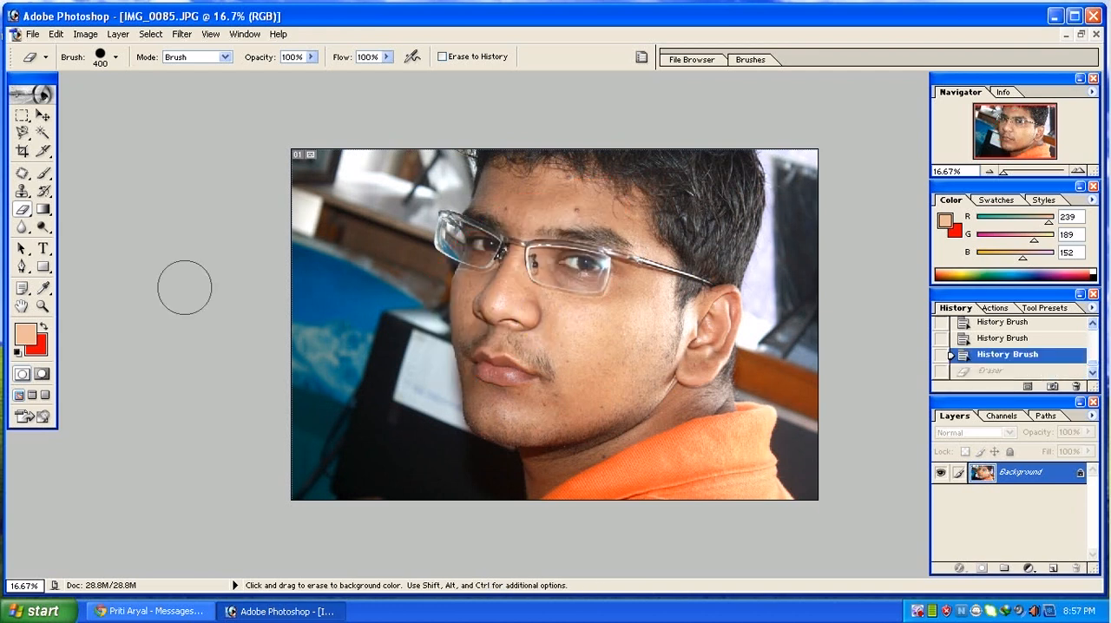
Marquee-select a rectangle from the nose bridge to the lower cheek and clone skin from below the eye along its nose and mouth edge.
left_click(26, 124)
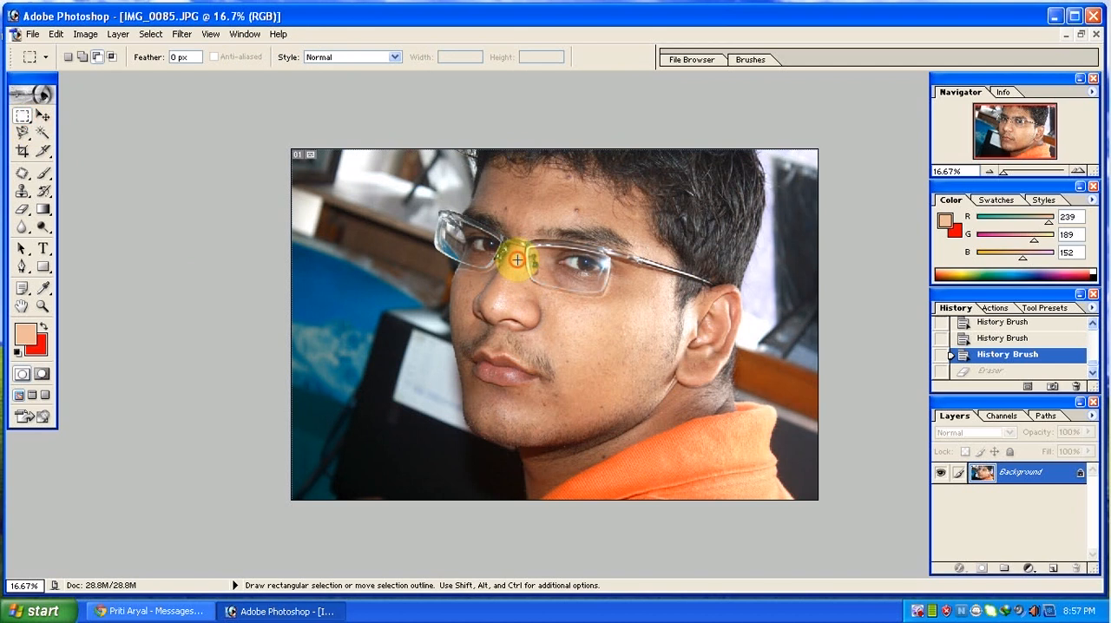
left_click_drag(518, 260, 637, 392)
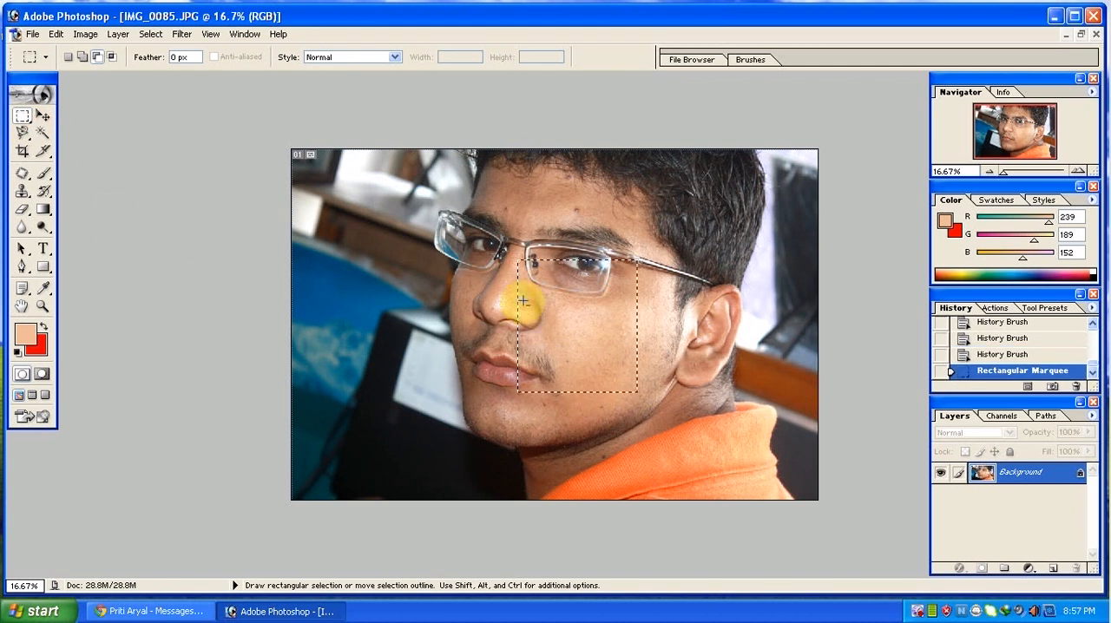
left_click(22, 190)
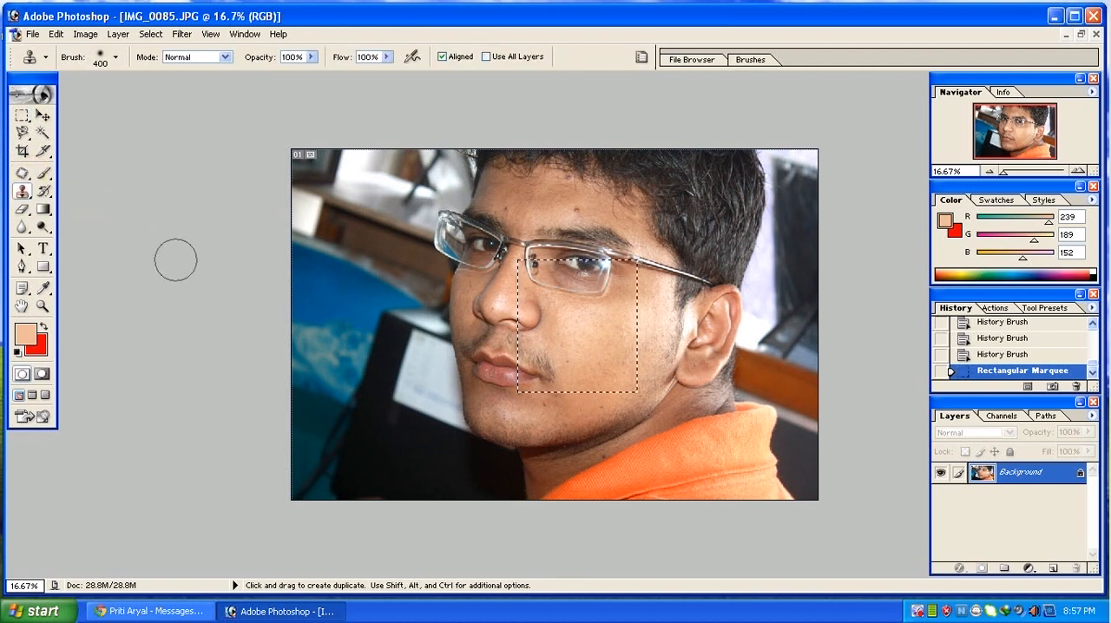
left_click(451, 297, "alt")
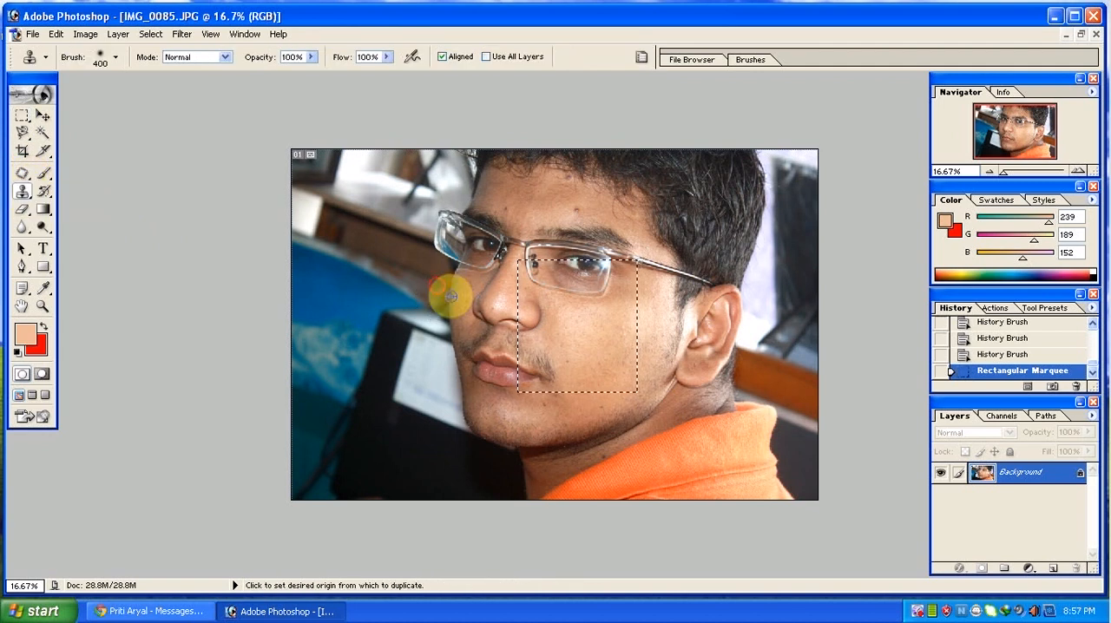
left_click(559, 284, "alt")
left_click(526, 303)
left_click(533, 332)
left_click(535, 346)
left_click(550, 358)
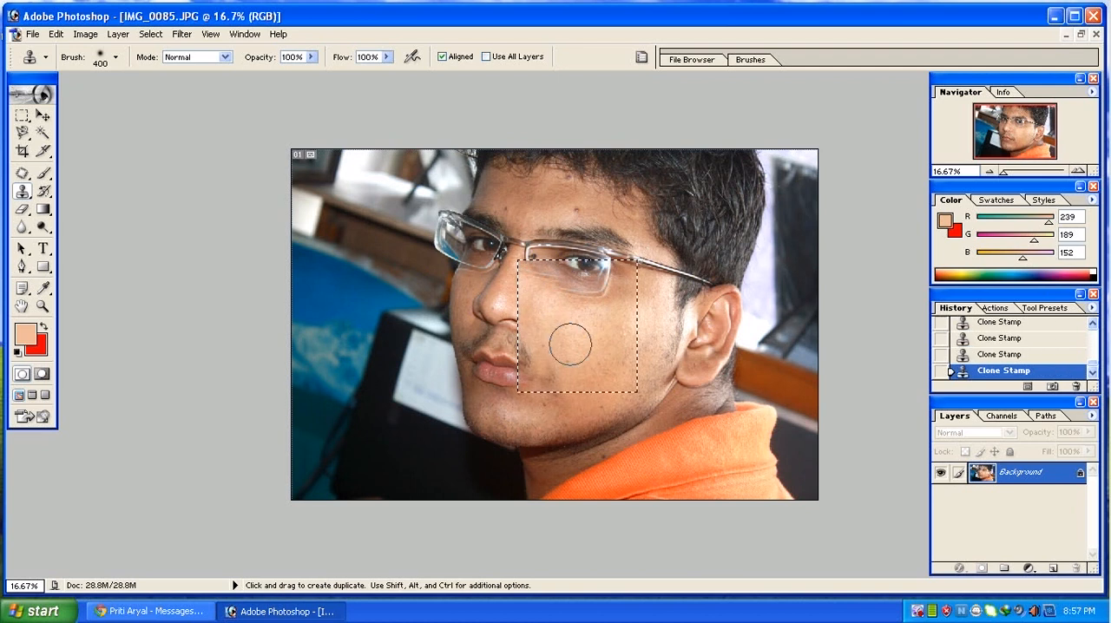
Clone once more below the eye, and step back through the history to remove the cheek cloning and rectangular selection.
left_click_drag(551, 321, 563, 314)
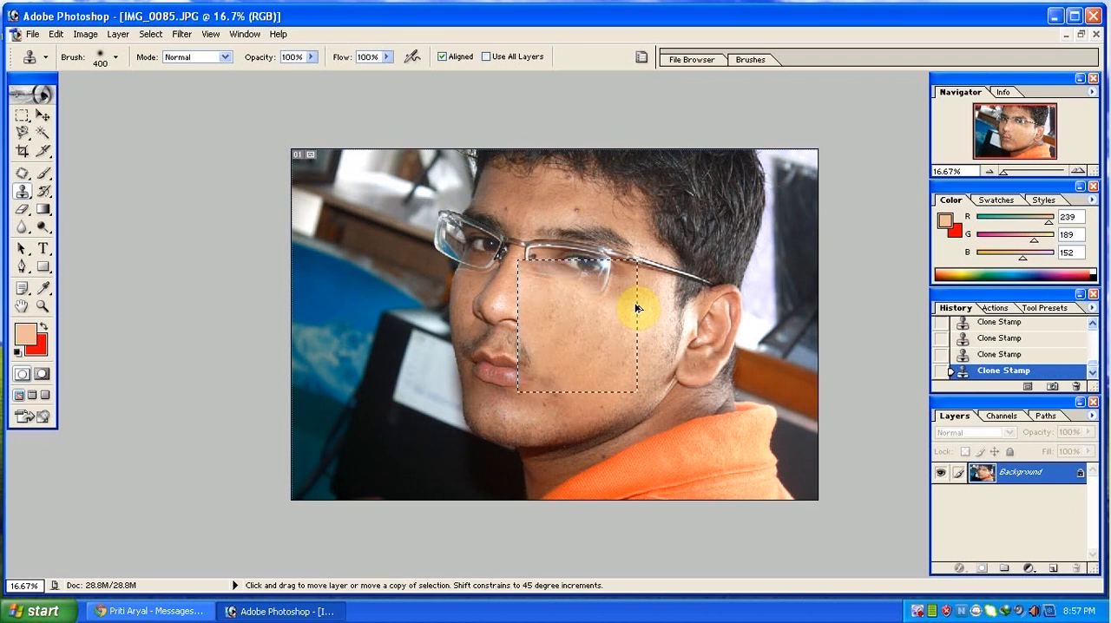
key("ctrl+alt+z")
key("ctrl+alt+z")
key("ctrl+alt+z")
key("ctrl+alt+z")
key("ctrl+alt+z")
key("ctrl+alt+z")
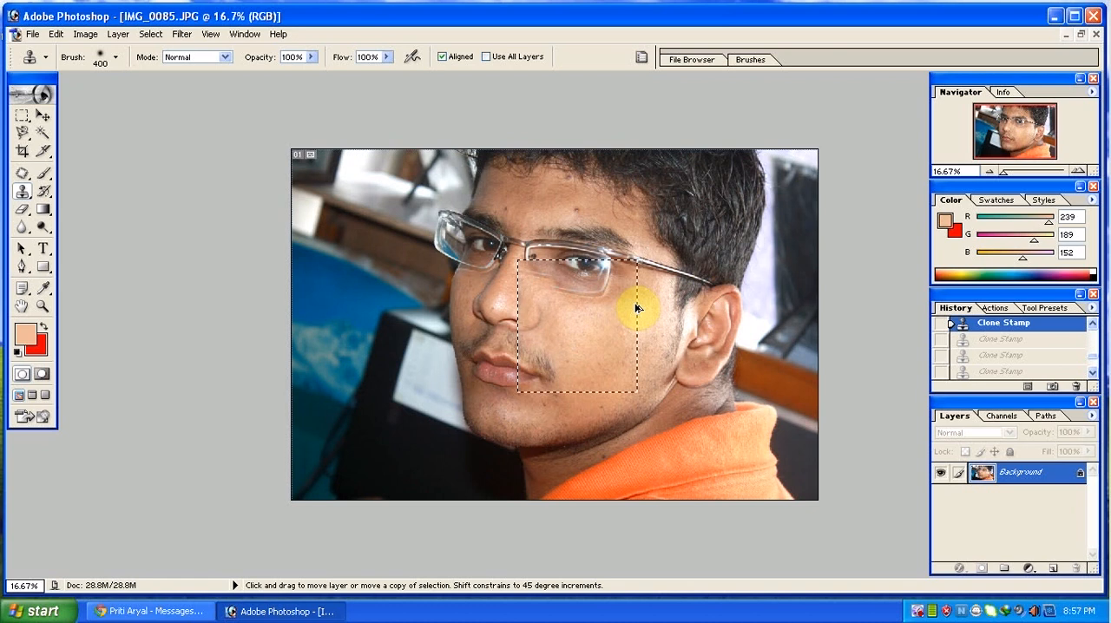
key("ctrl+alt+z")
key("ctrl+alt+z")
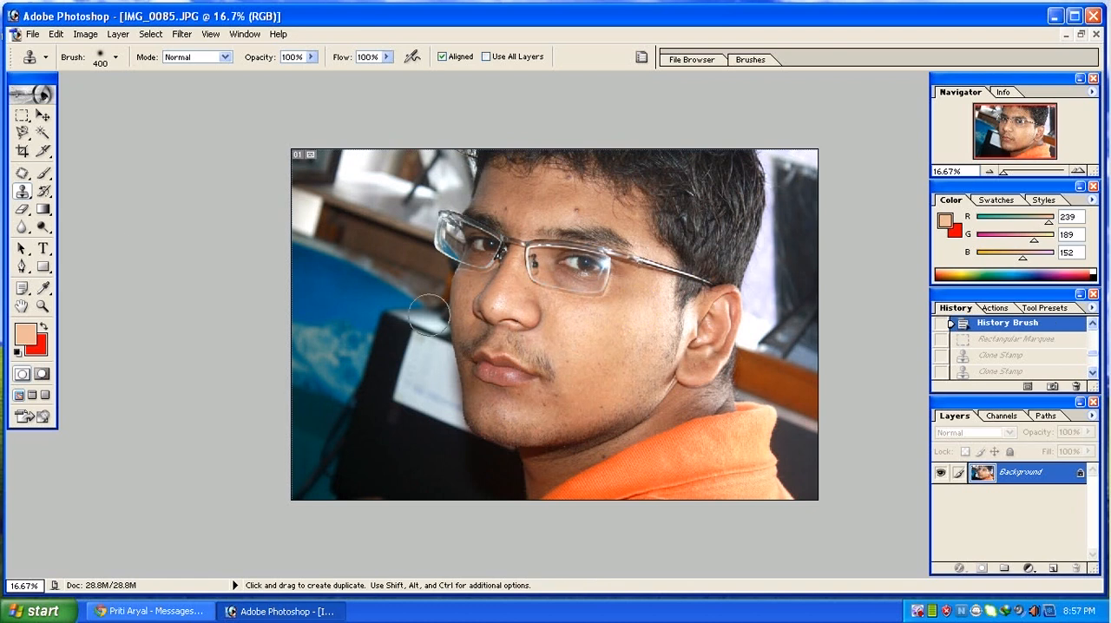
Try the Magic Wand with tolerance 100 on the cheek skin, and deselect the selected area.
left_click(22, 210)
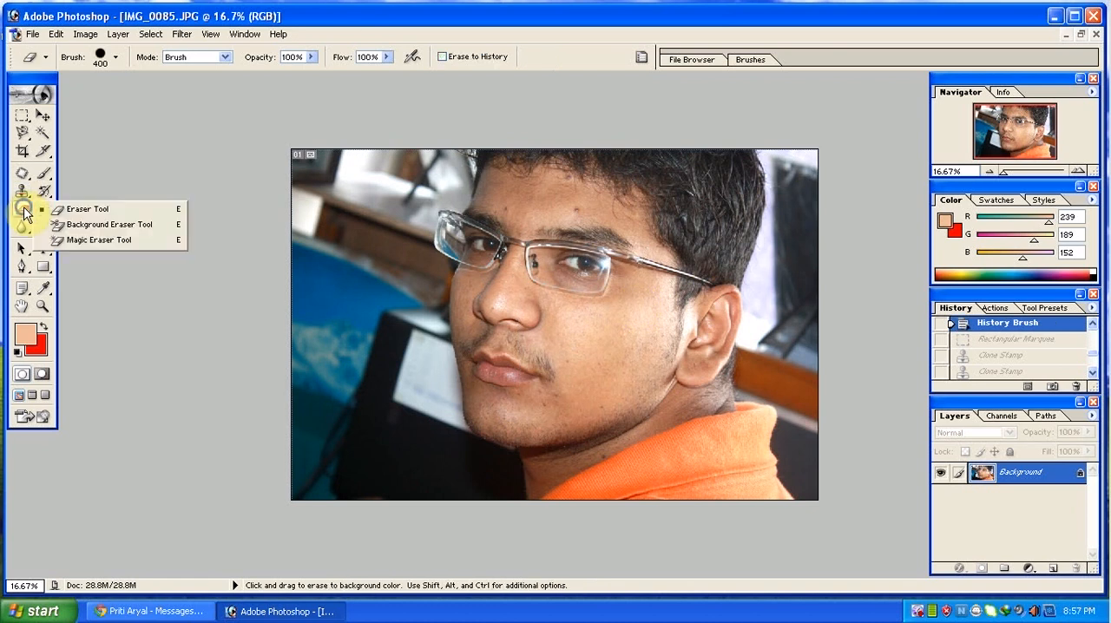
left_click_drag(30, 214, 79, 215)
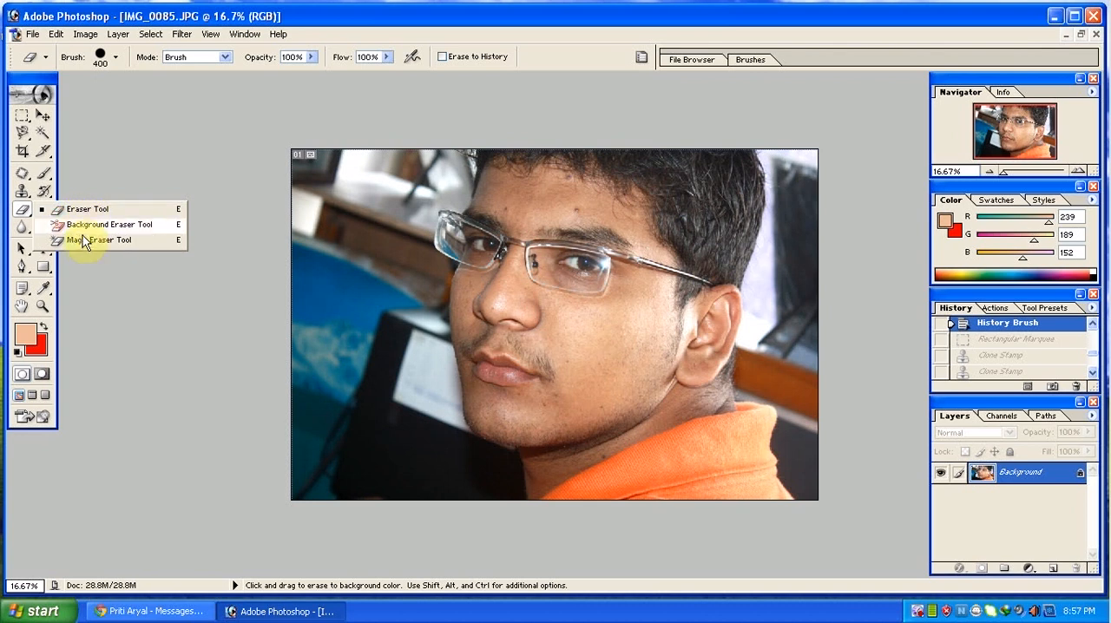
left_click(42, 133)
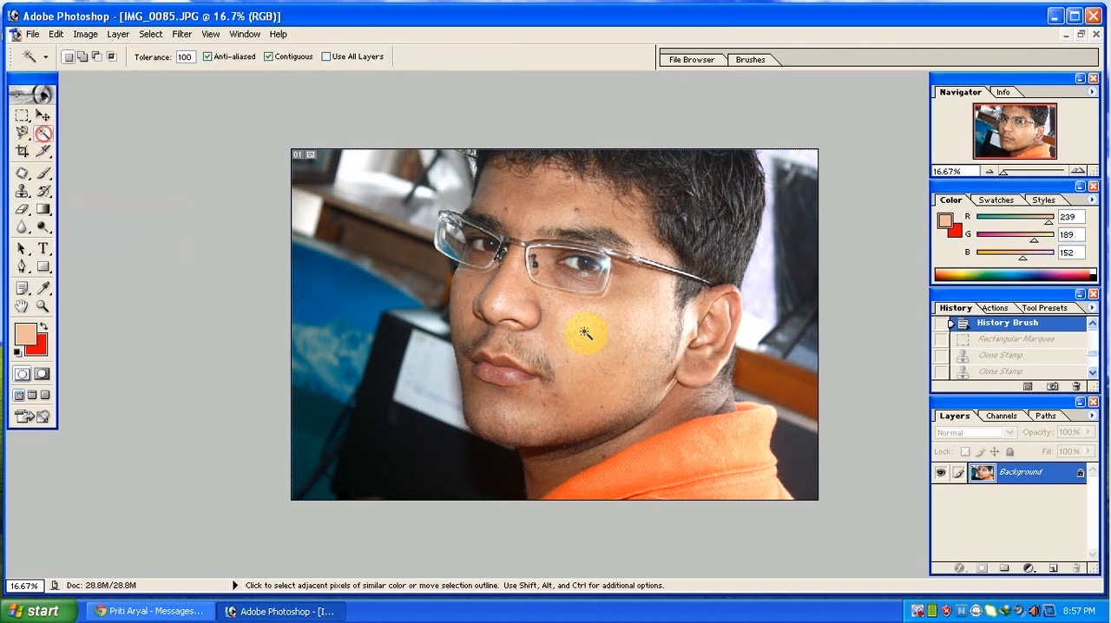
left_click(587, 327)
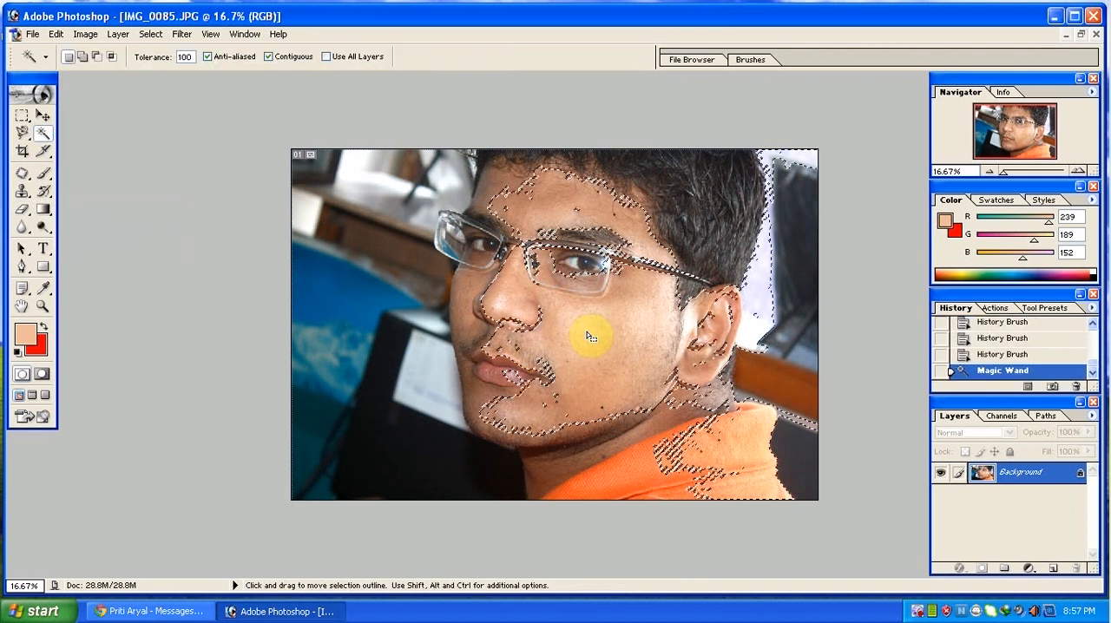
key("ctrl+d")
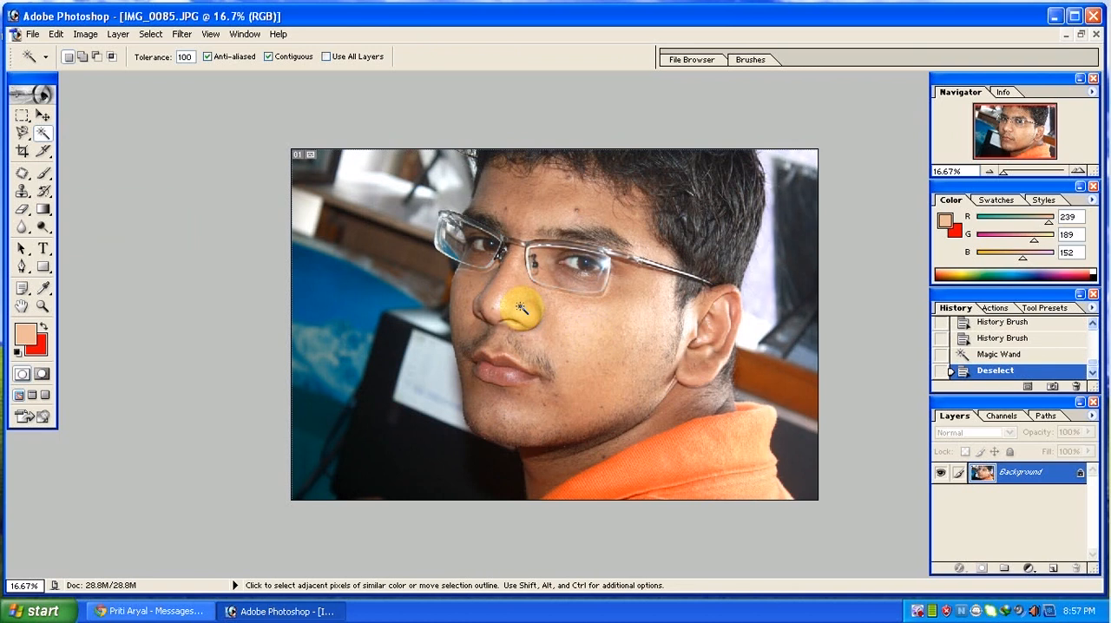
Try the Magic Eraser with tolerance 32 on the cheek skin, and undo the erasure.
left_click(22, 209)
left_click(71, 239)
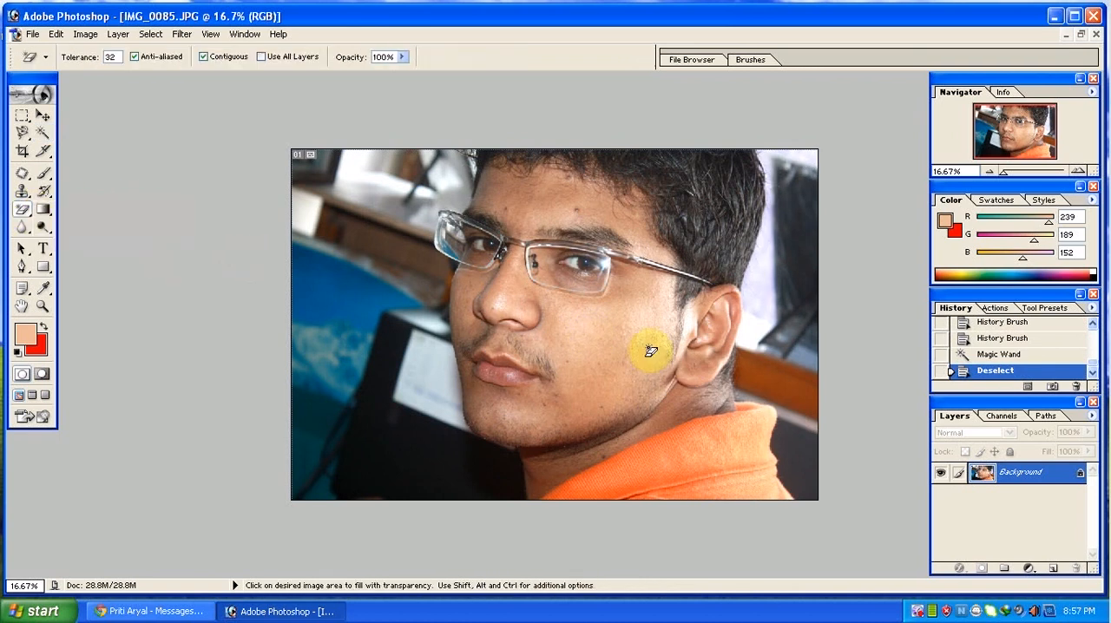
left_click(602, 318)
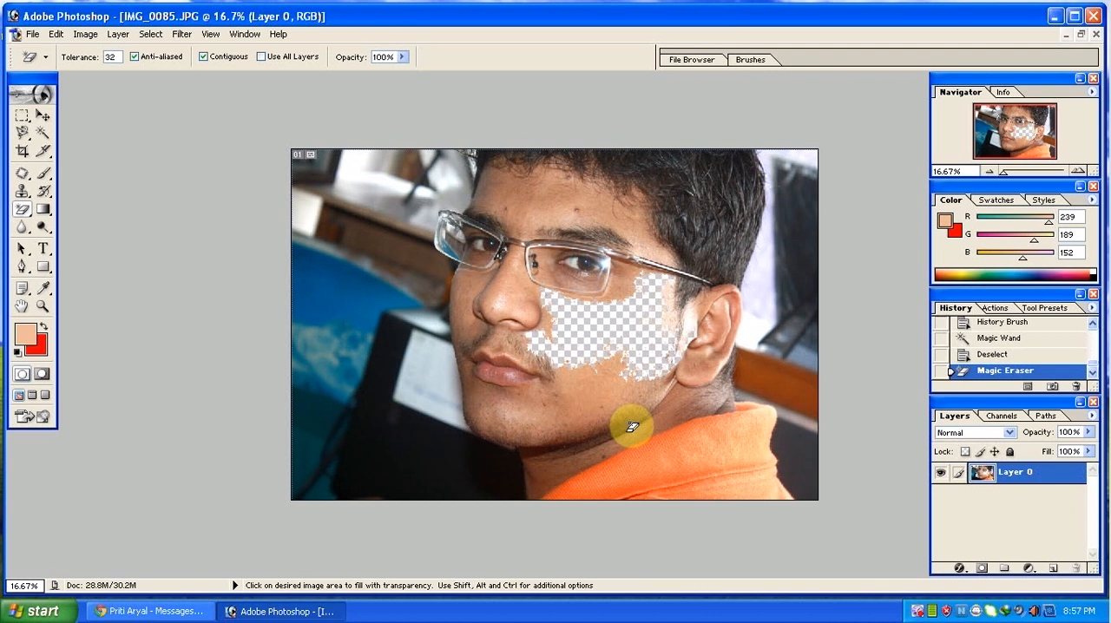
key("ctrl+z")
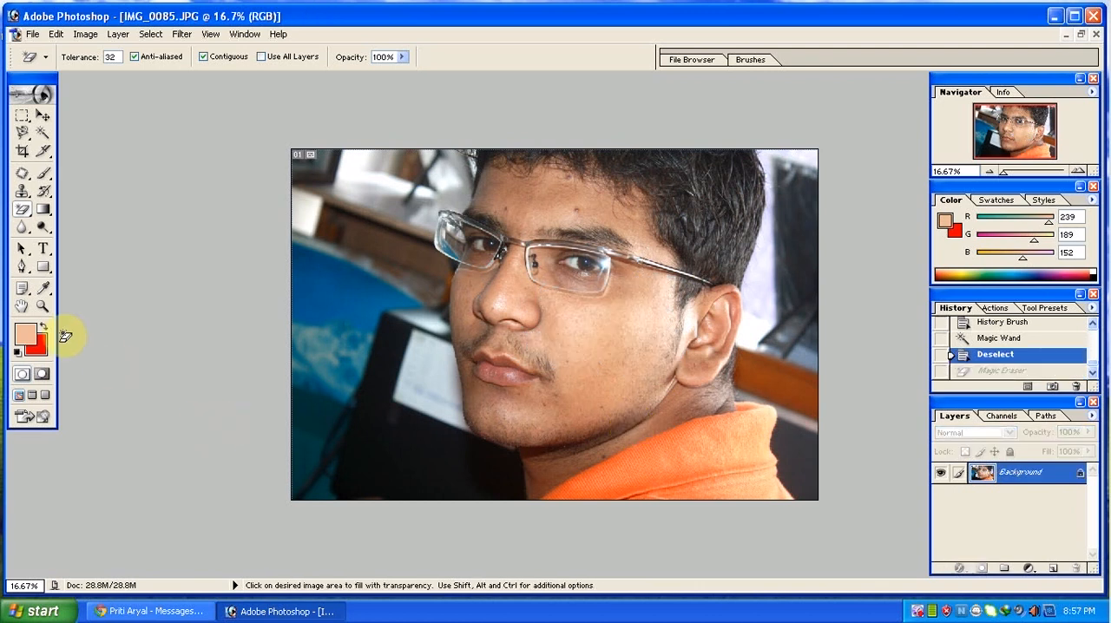
Set the background colour to a muted pink and try the regular Eraser over the hair and forehead, undoing the stroke.
left_click(28, 218)
left_click(52, 206)
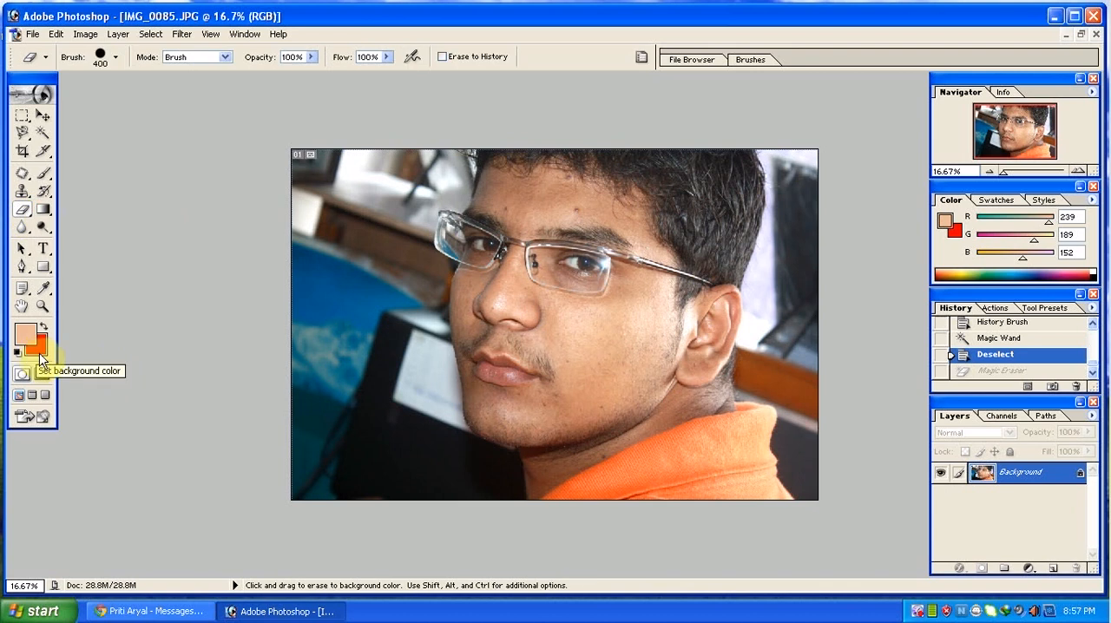
left_click(39, 356)
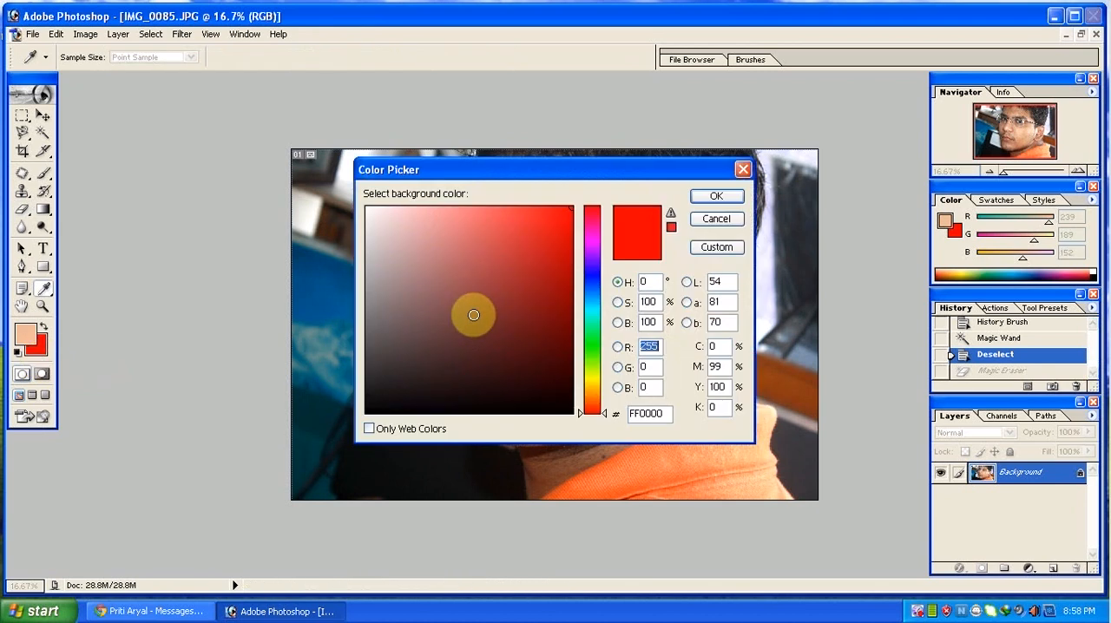
left_click(438, 237)
left_click(726, 198)
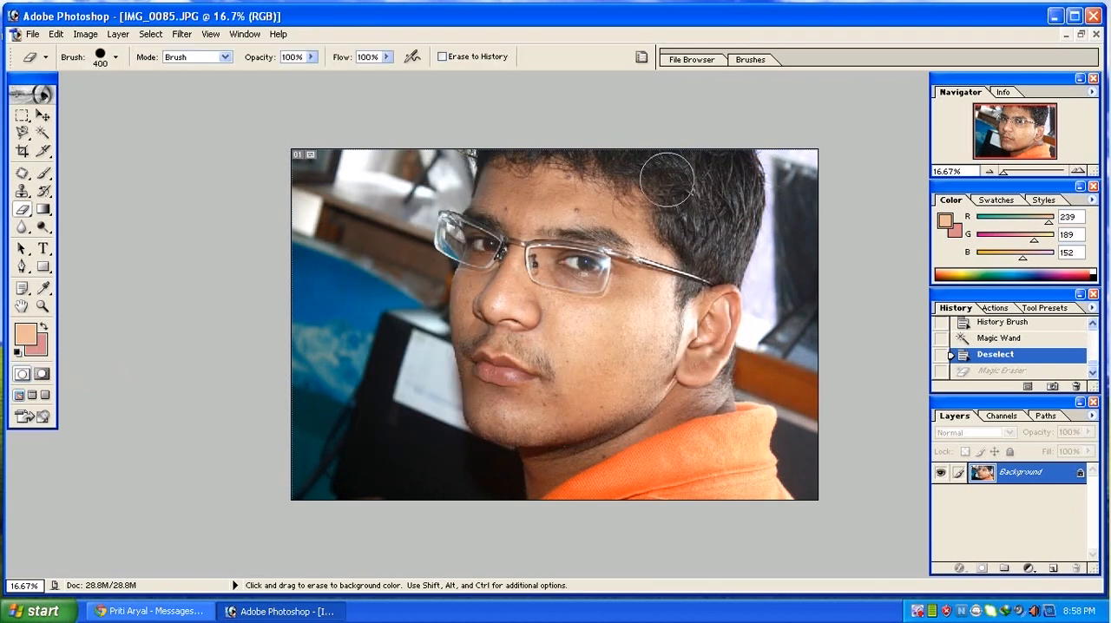
mouse_move(665, 173)
left_mouse_down()
mouse_move(667, 231)
mouse_move(673, 198)
mouse_move(668, 224)
mouse_move(632, 202)
left_mouse_up()
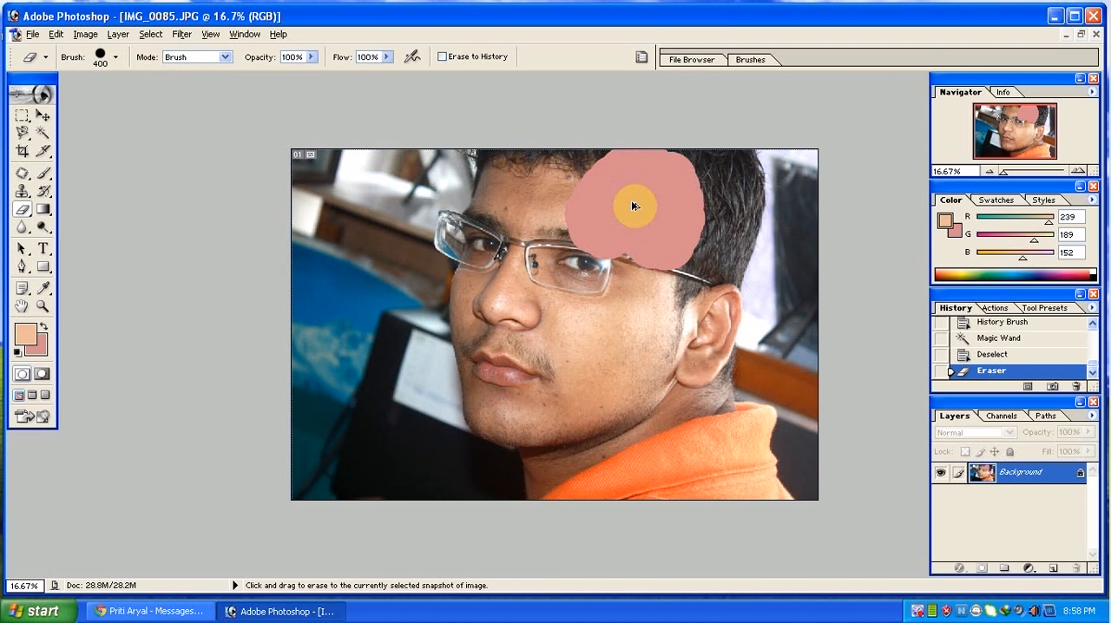
key("ctrl+alt+z")
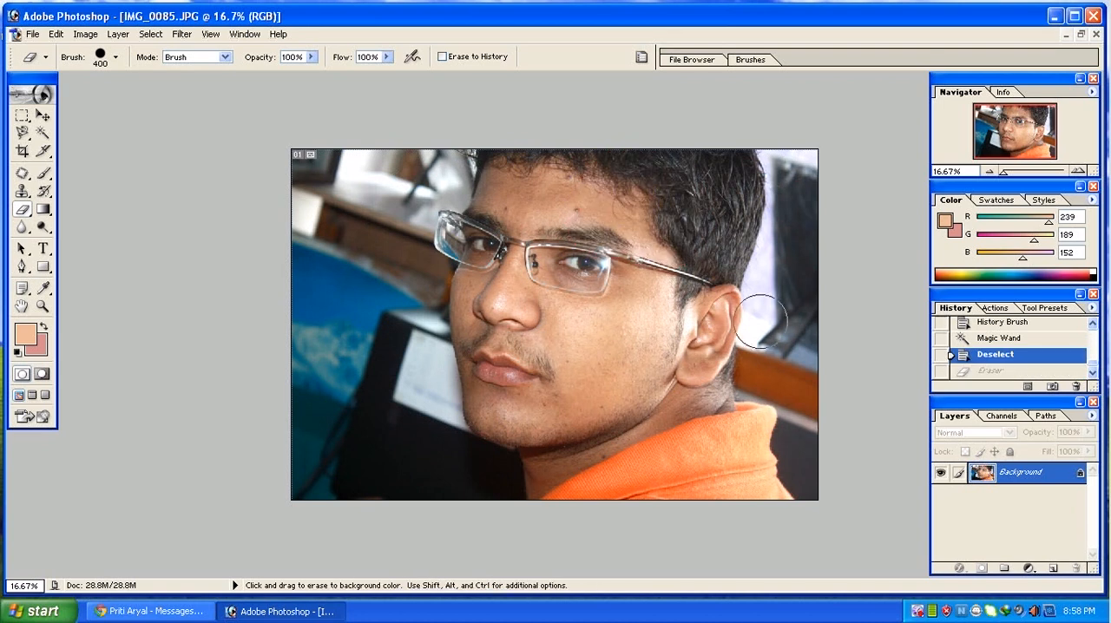
Convert the locked Background into a normal layer named Layer 0, and try moving it upward, undoing the move.
double_click(1027, 478)
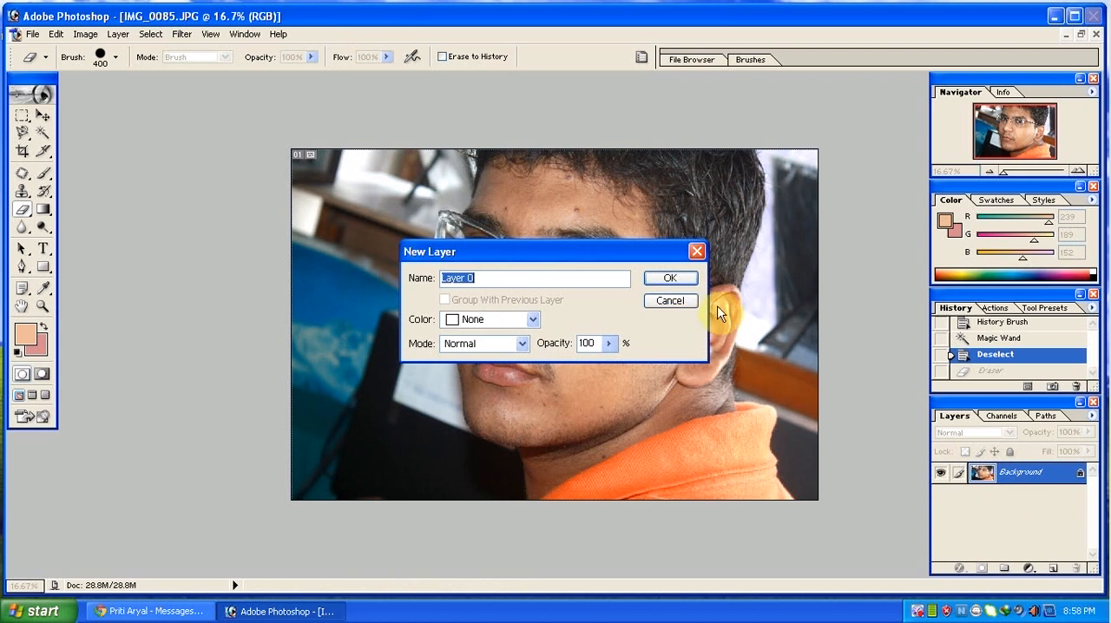
left_click(673, 279)
left_click(42, 115)
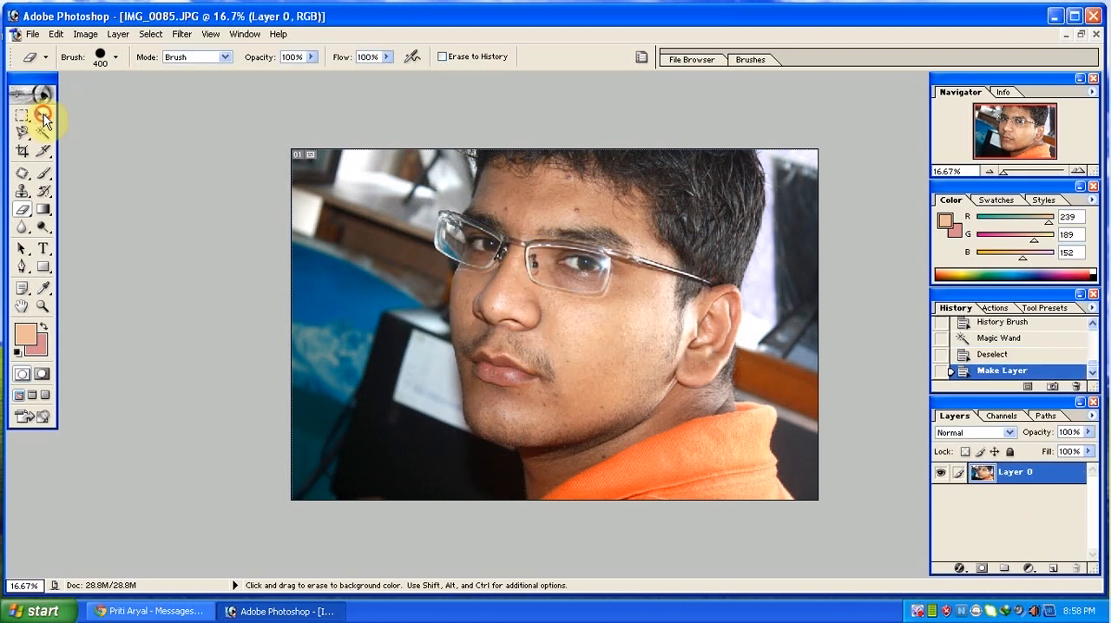
left_click_drag(495, 318, 508, 295)
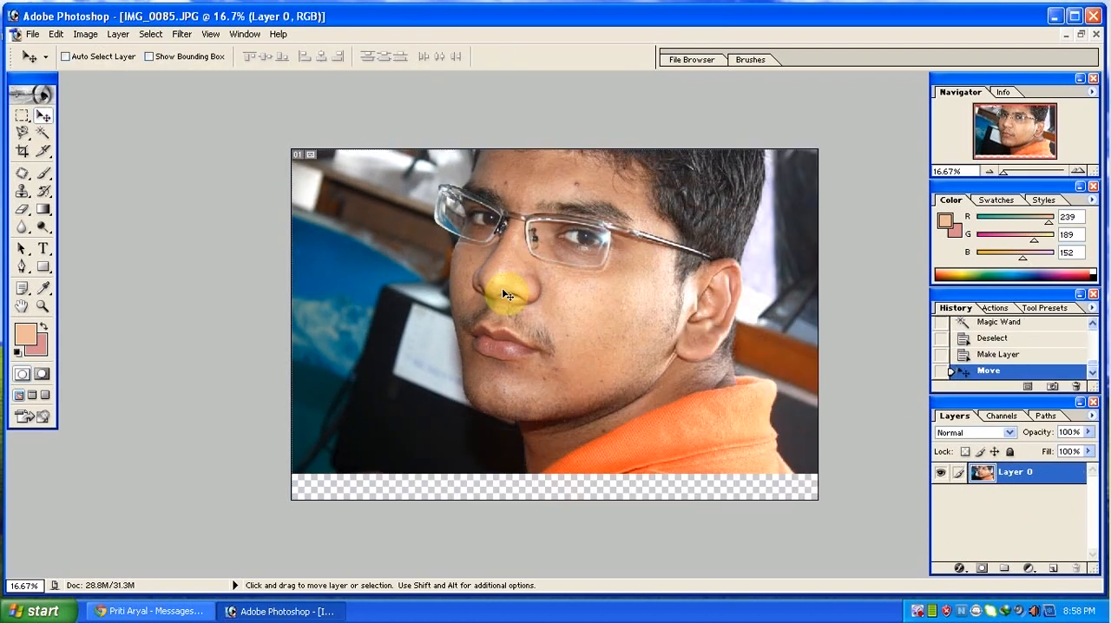
key("ctrl+z")
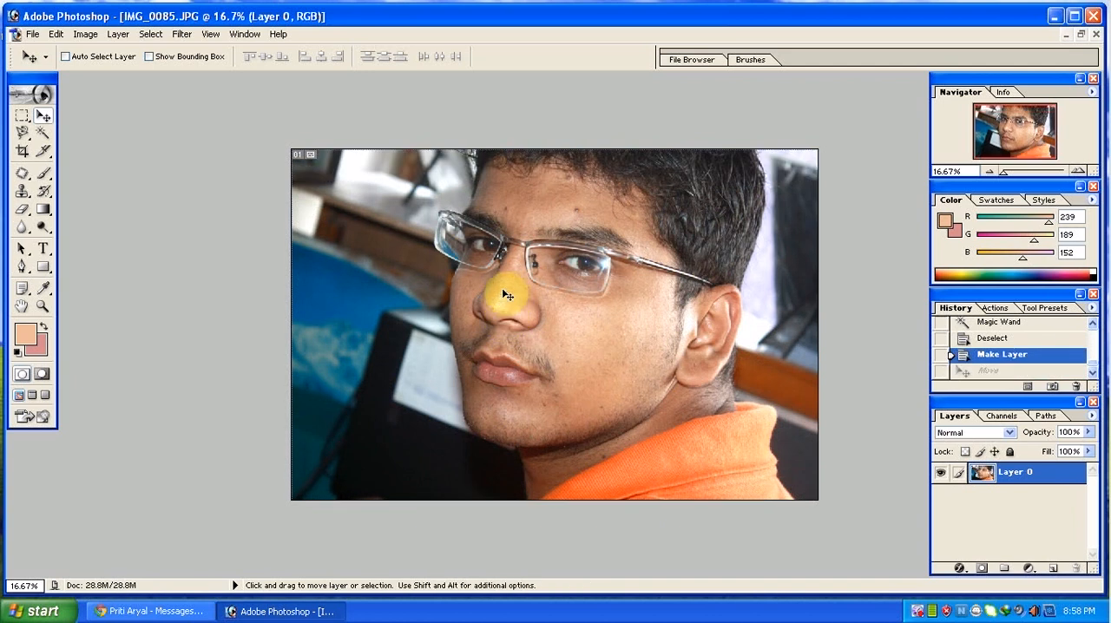
Try a diagonal linear gradient with the yellow, violet, orange and blue preset across the photo, and undo it.
left_click(43, 211)
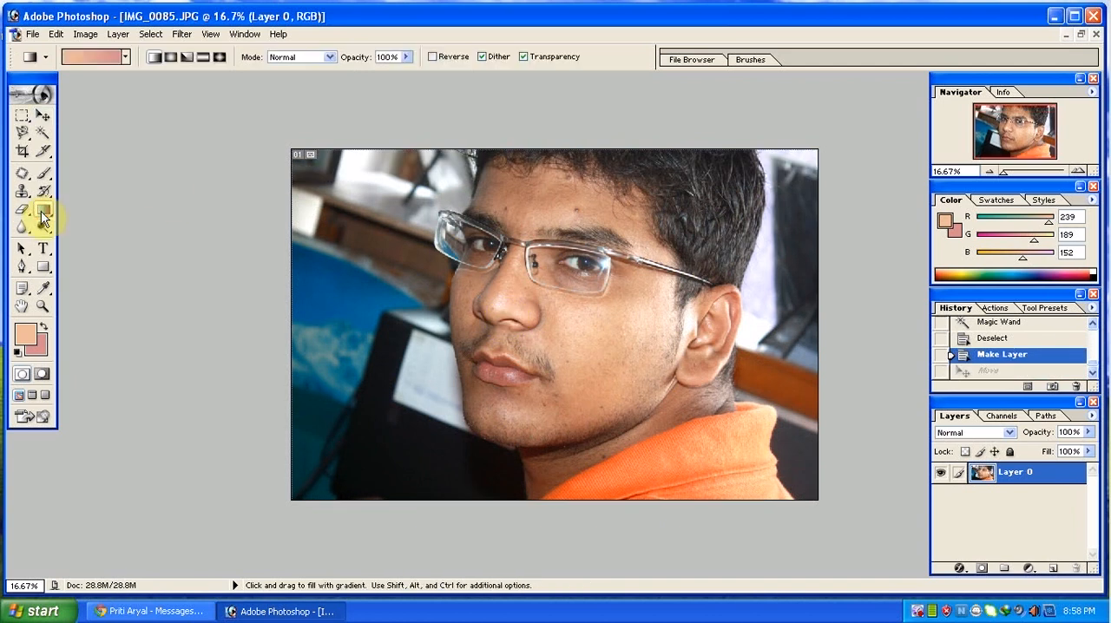
left_click(127, 58)
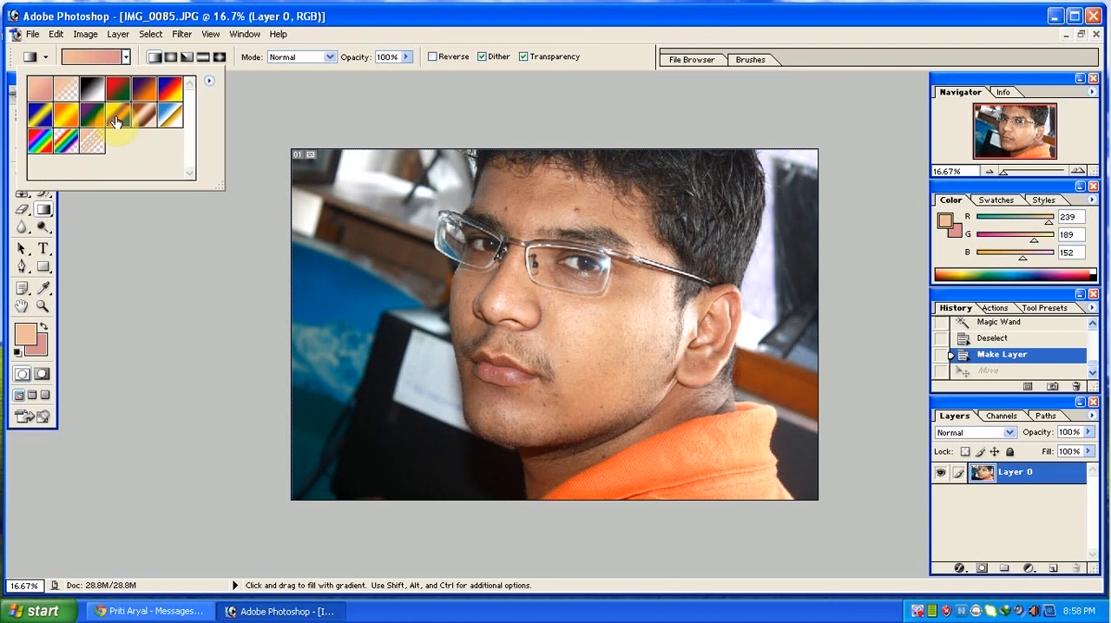
double_click(115, 116)
left_click_drag(397, 202, 643, 425)
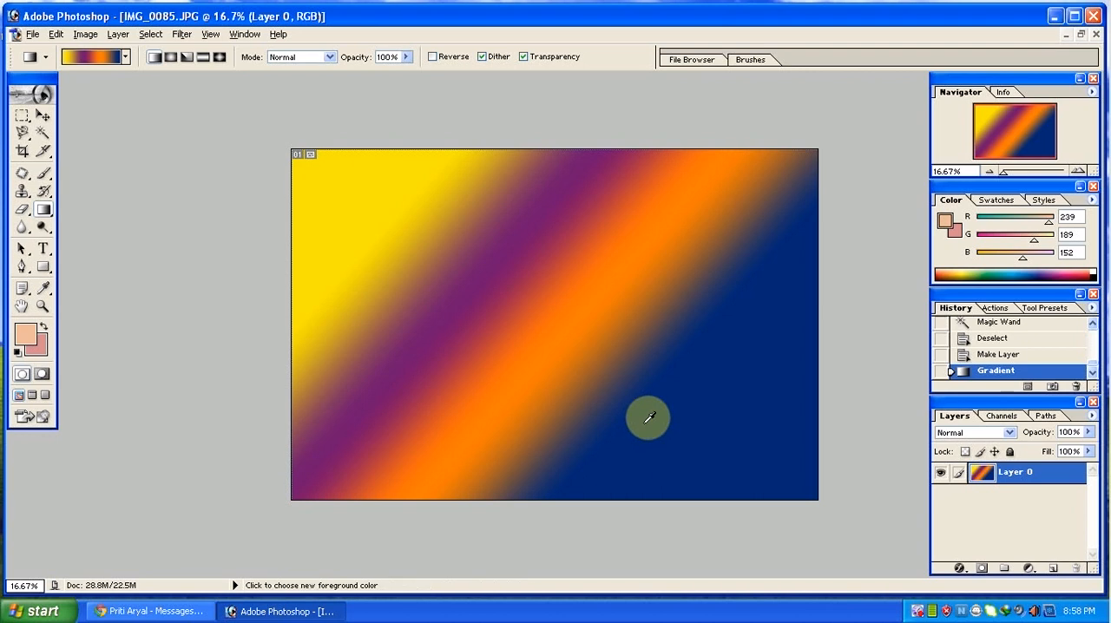
key("ctrl+z")
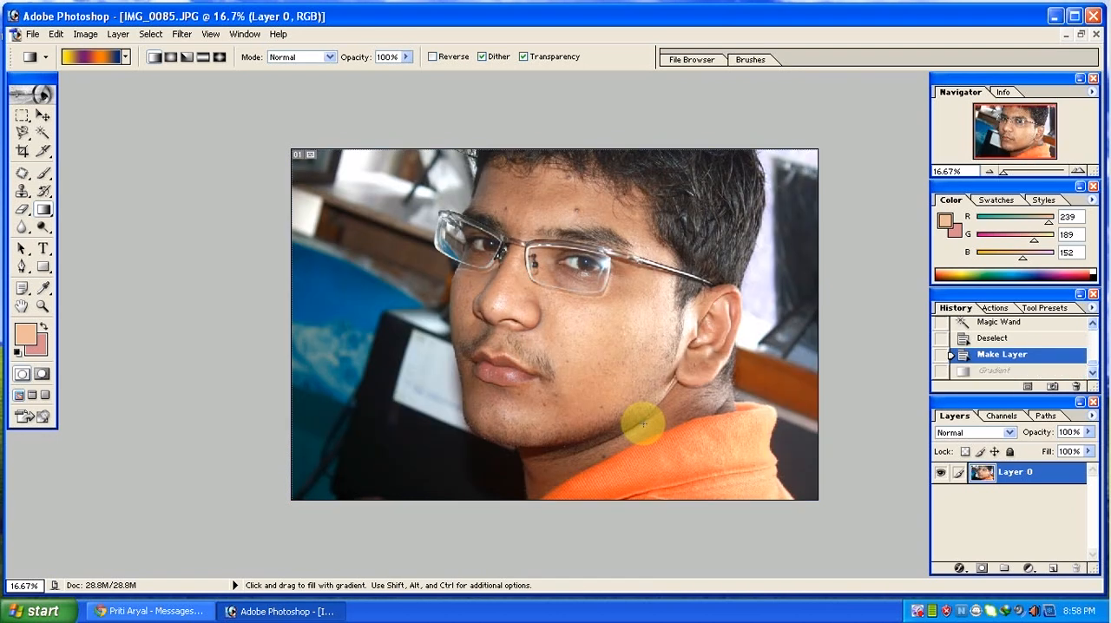
Soften the skin around the nose, mouth and cheek using the Blur tool with a 900 px brush at 50% strength.
left_click(21, 227)
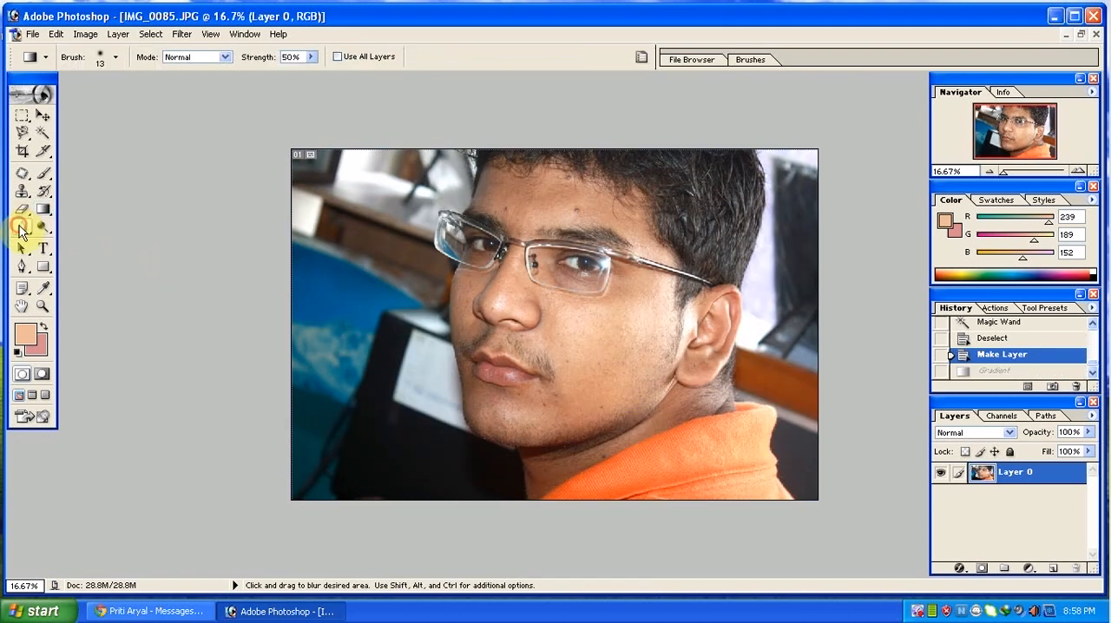
left_click_drag(21, 230, 52, 228)
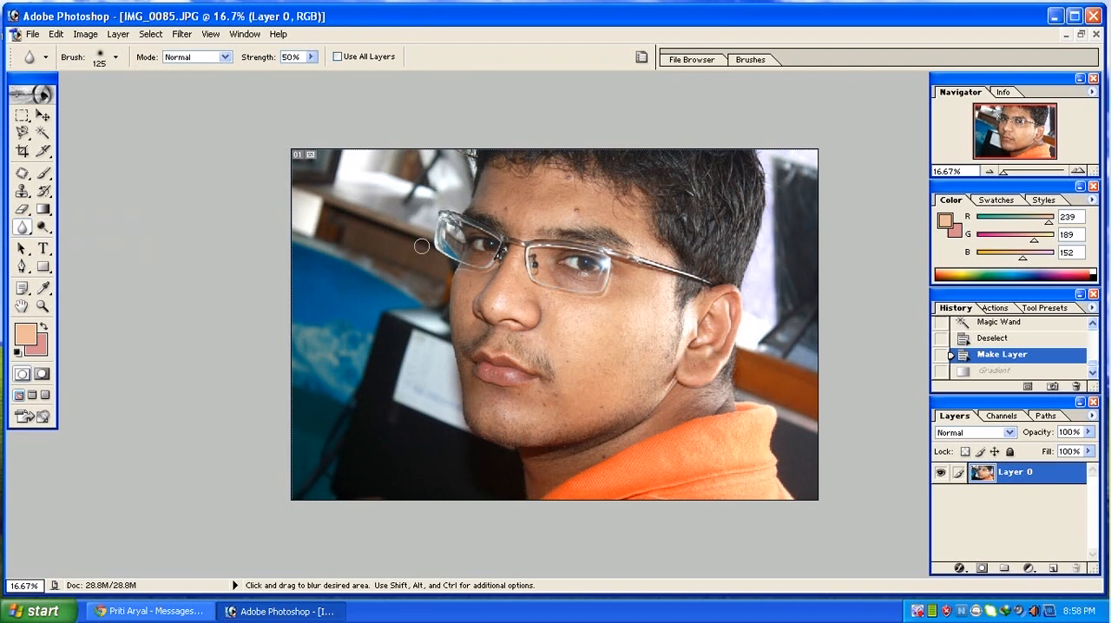
key("bracketright")
key("bracketright")
key("bracketright")
key("bracketright")
key("bracketright")
key("bracketright")
key("bracketright")
key("bracketright")
key("bracketright")
key("bracketright")
key("bracketright")
mouse_move(517, 337)
left_mouse_down()
mouse_move(538, 292)
mouse_move(518, 363)
mouse_move(545, 351)
mouse_move(546, 377)
left_mouse_up()
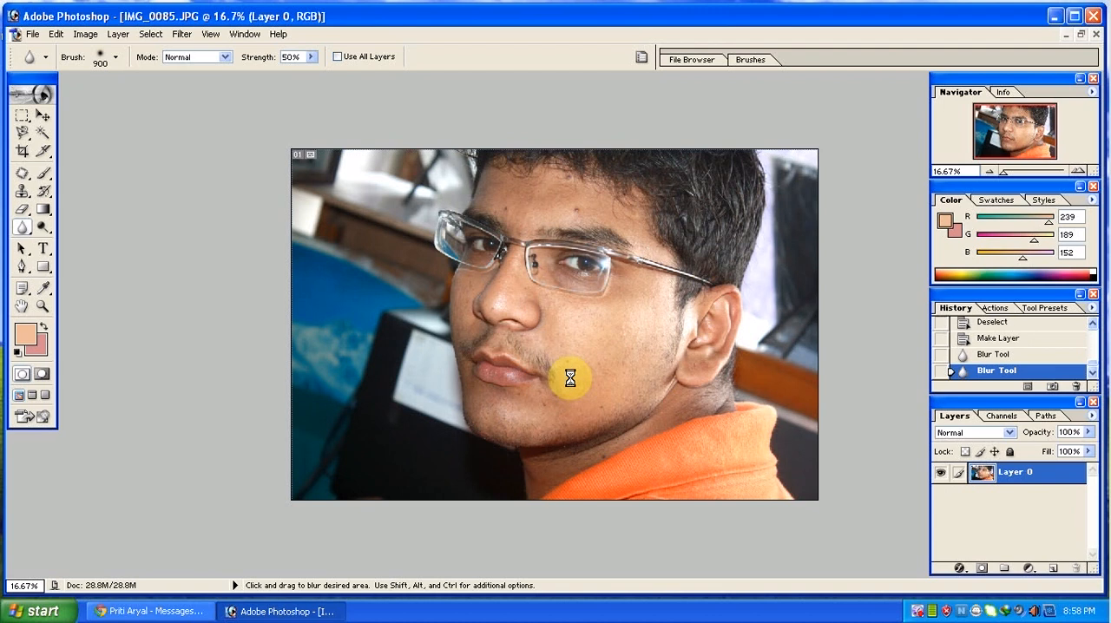
left_click_drag(570, 379, 573, 386)
left_click_drag(570, 379, 580, 356)
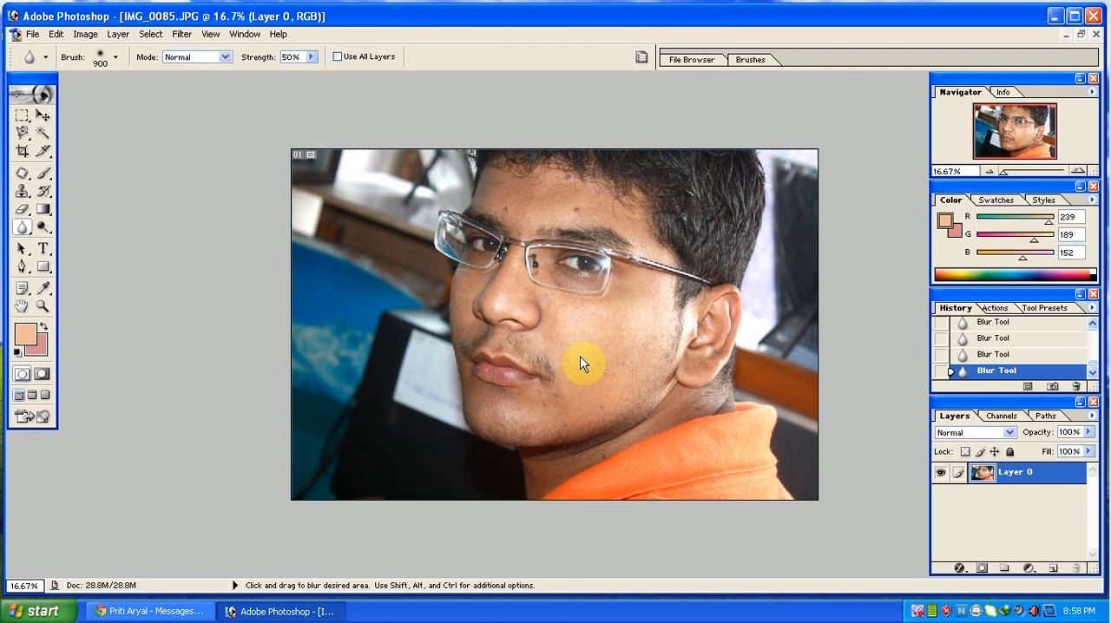
left_click_drag(513, 325, 512, 333)
Try smudging from the dark monitor edge towards the chin using the Smudge tool with a 700 px brush.
mouse_move(22, 227)
left_mouse_down()
mouse_move(62, 261)
mouse_move(65, 249)
mouse_move(57, 259)
left_mouse_up()
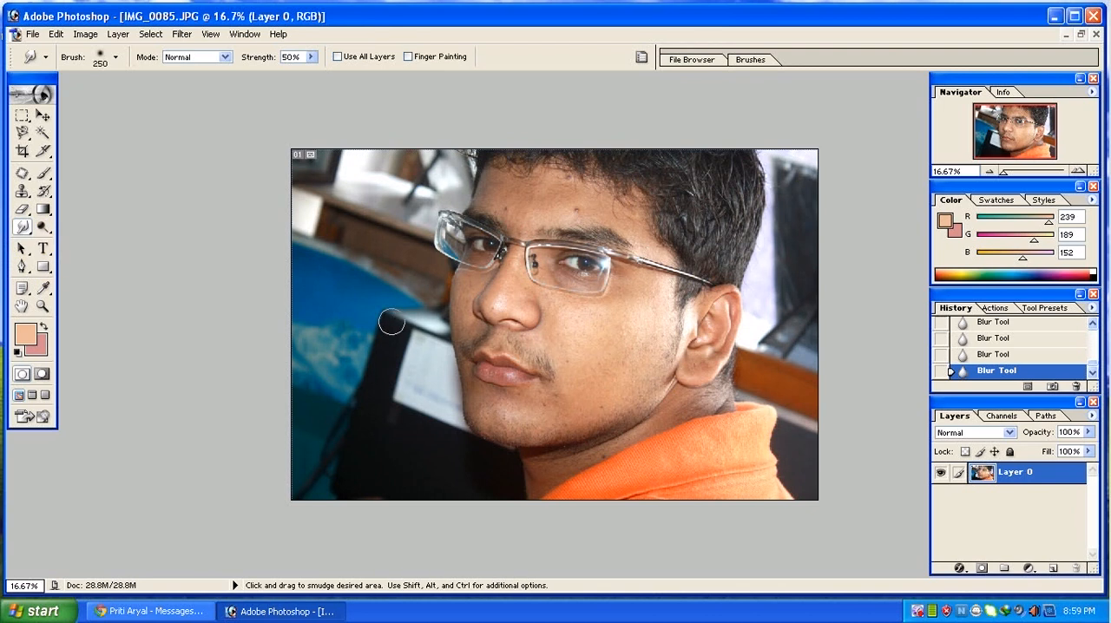
key("bracketright")
key("bracketright")
key("bracketright")
key("bracketright")
key("bracketright")
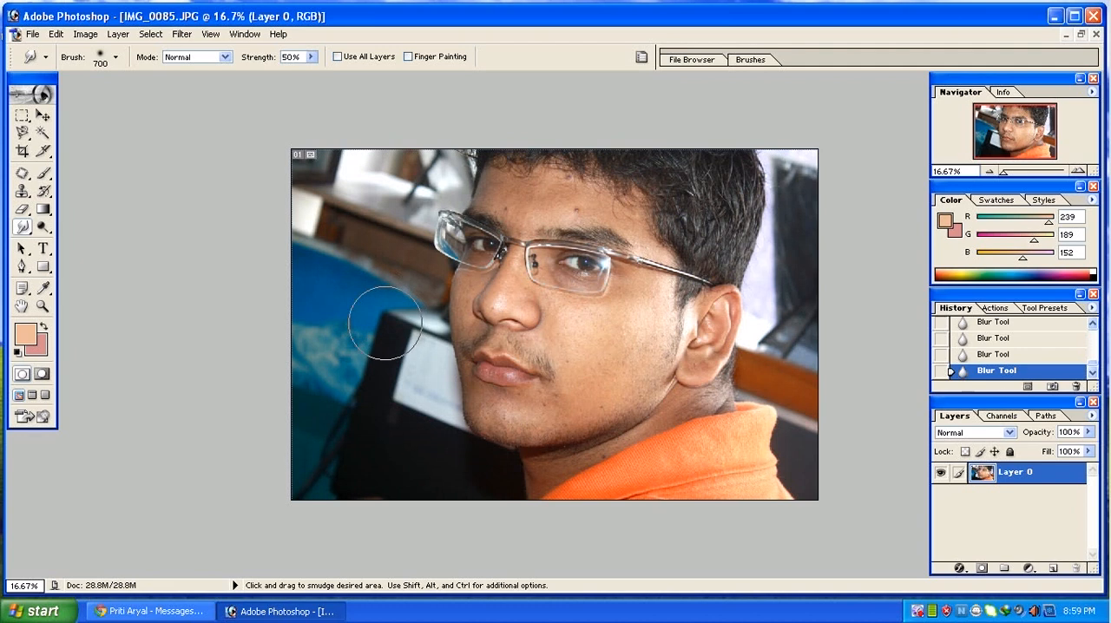
mouse_move(386, 323)
left_mouse_down()
mouse_move(432, 363)
mouse_move(482, 439)
left_mouse_up()
mouse_move(482, 439)
left_mouse_down()
mouse_move(471, 320)
mouse_move(461, 310)
mouse_move(375, 307)
mouse_move(365, 236)
mouse_move(246, 155)
left_mouse_up()
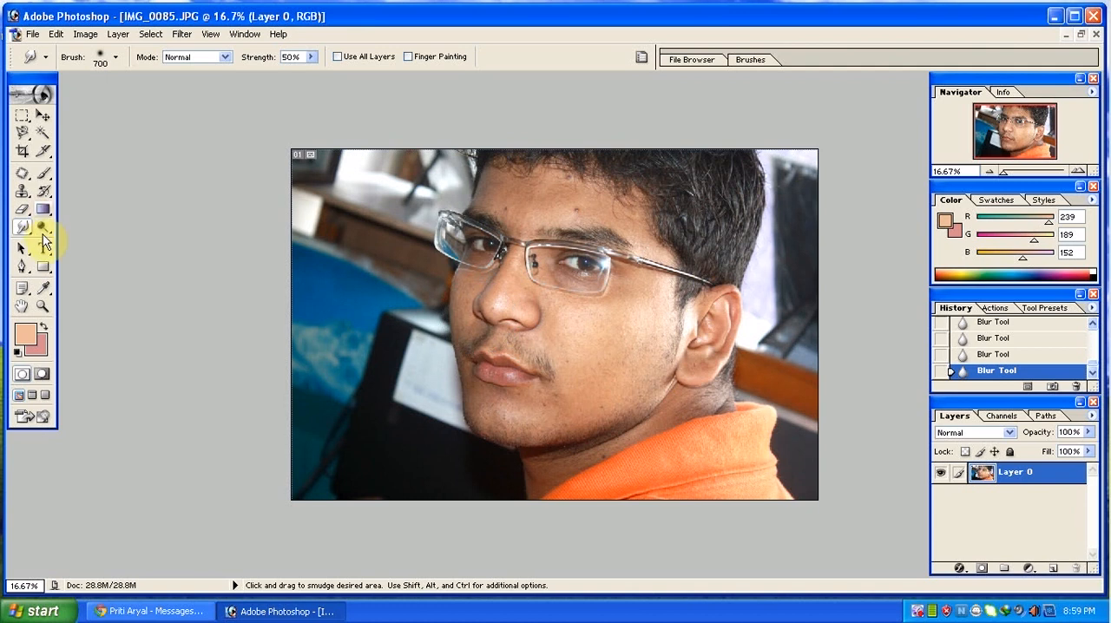
Try lightening the eye and nose area using the Dodge tool with a 600 px brush at 50% exposure, undoing the strokes.
left_click_drag(42, 231, 100, 223)
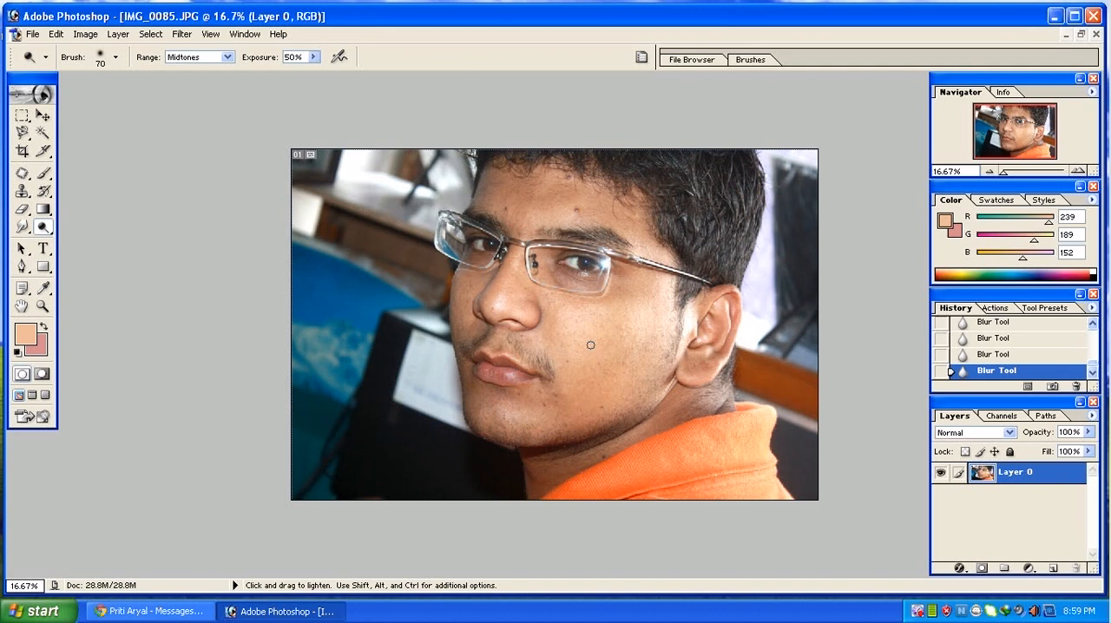
key("bracketright")
key("bracketright")
key("bracketright")
key("bracketright")
key("bracketright")
key("bracketright")
key("bracketright")
mouse_move(572, 283)
left_mouse_down()
mouse_move(571, 308)
mouse_move(527, 281)
mouse_move(509, 296)
left_mouse_up()
left_click(510, 279)
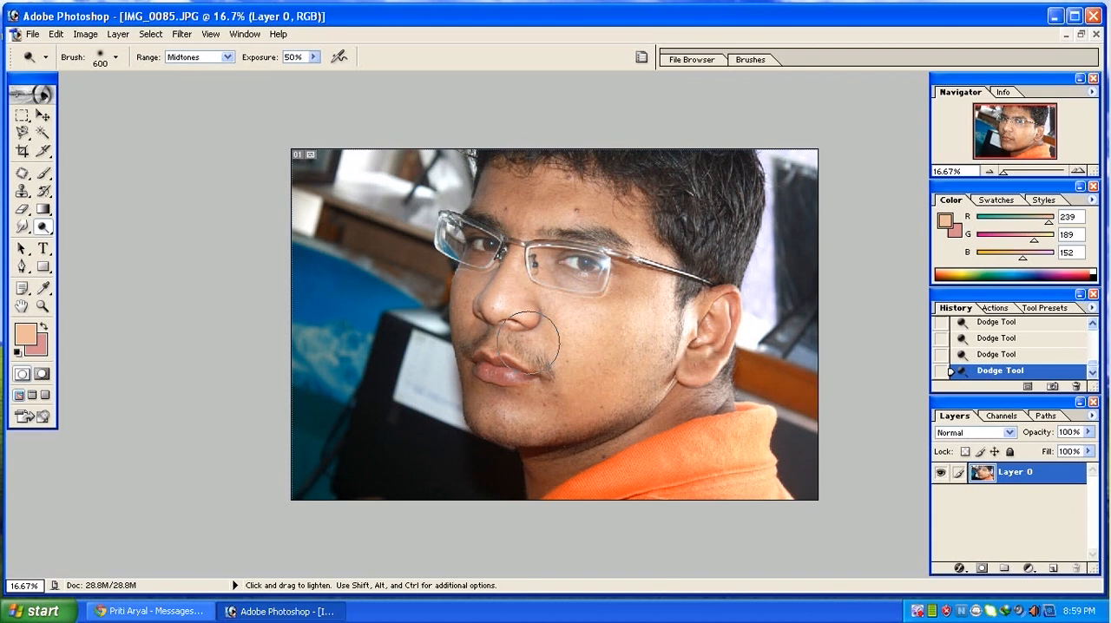
key("ctrl+alt+z")
key("ctrl+alt+z")
key("ctrl+alt+z")
key("ctrl+alt+z")
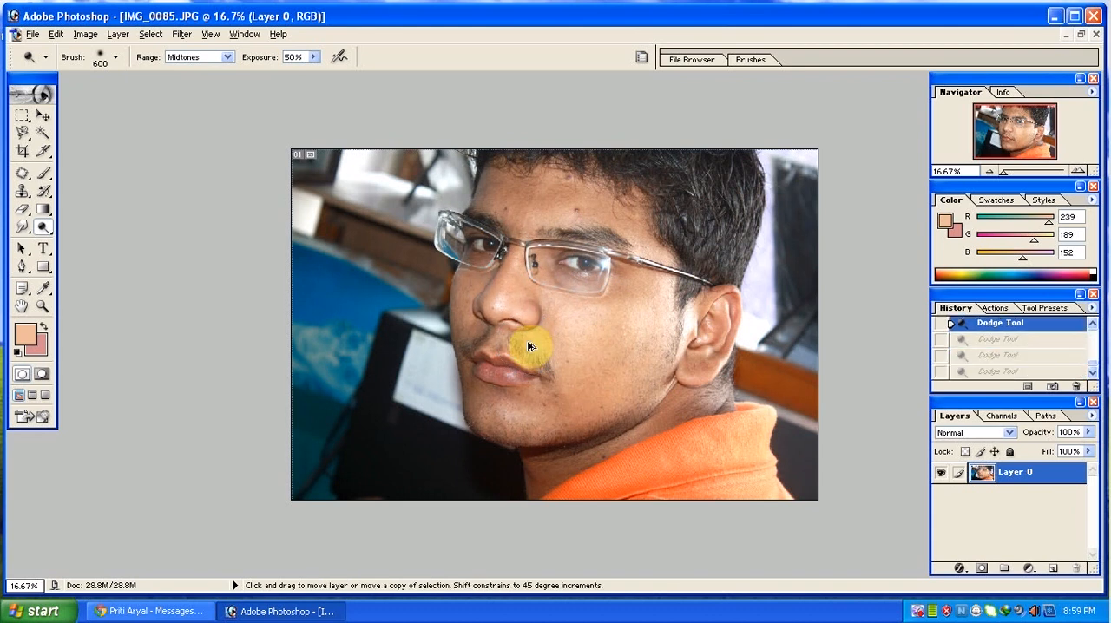
Try darkening the eye and nose area using the Burn tool with a 600 px brush at 50% exposure, undoing the strokes.
left_click(43, 227)
left_click(74, 245)
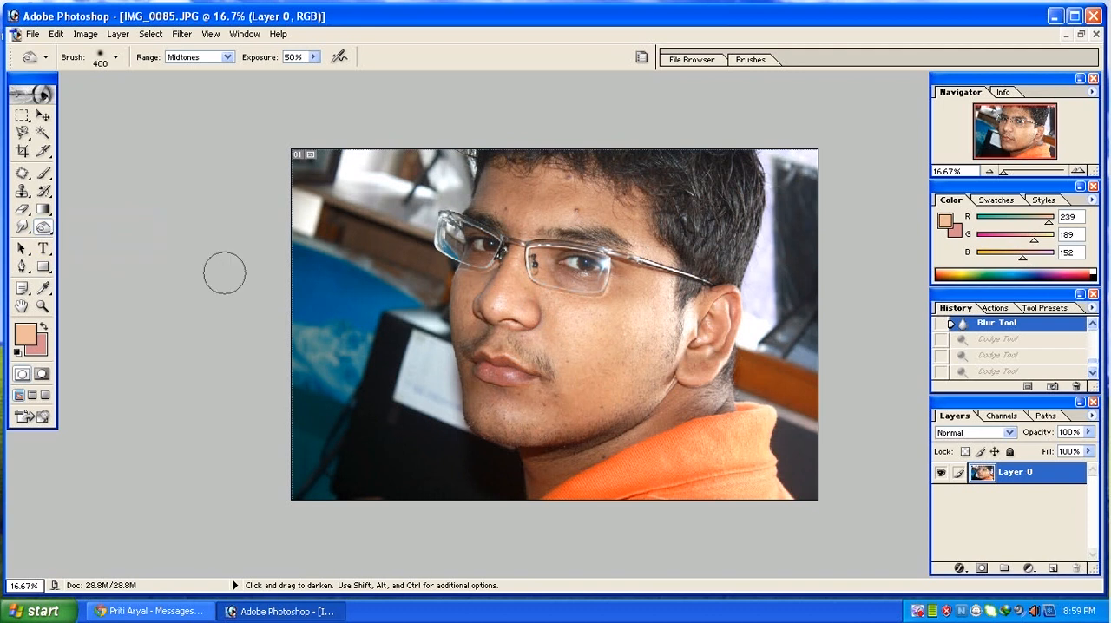
key("bracketright")
key("bracketright")
scroll(225, 274, "down", 1)
left_click(571, 293)
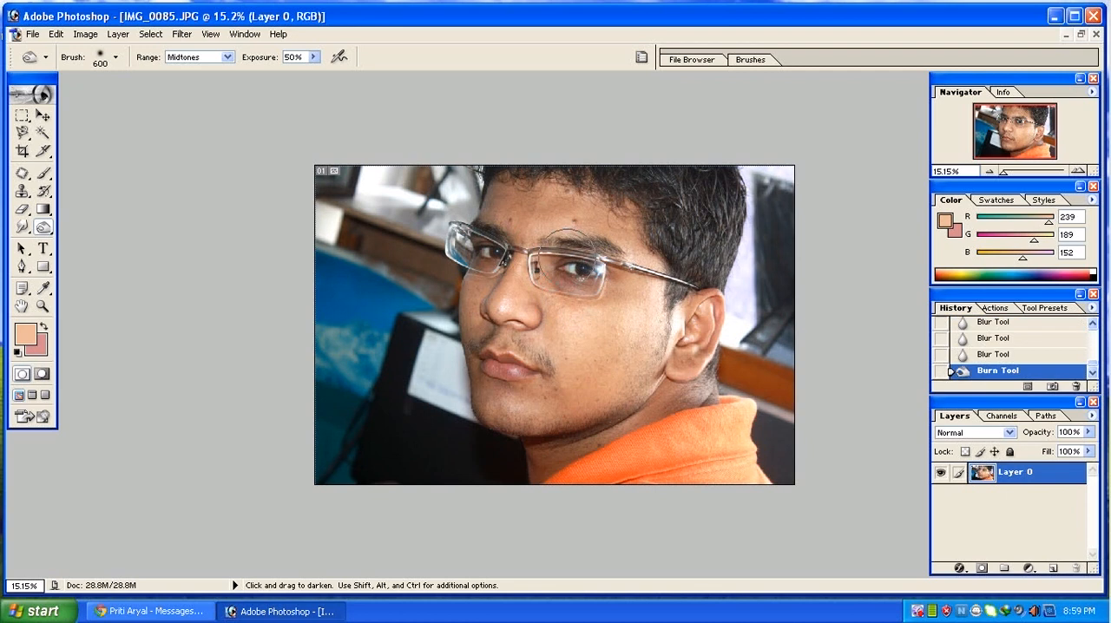
left_click(532, 271)
left_click(478, 277)
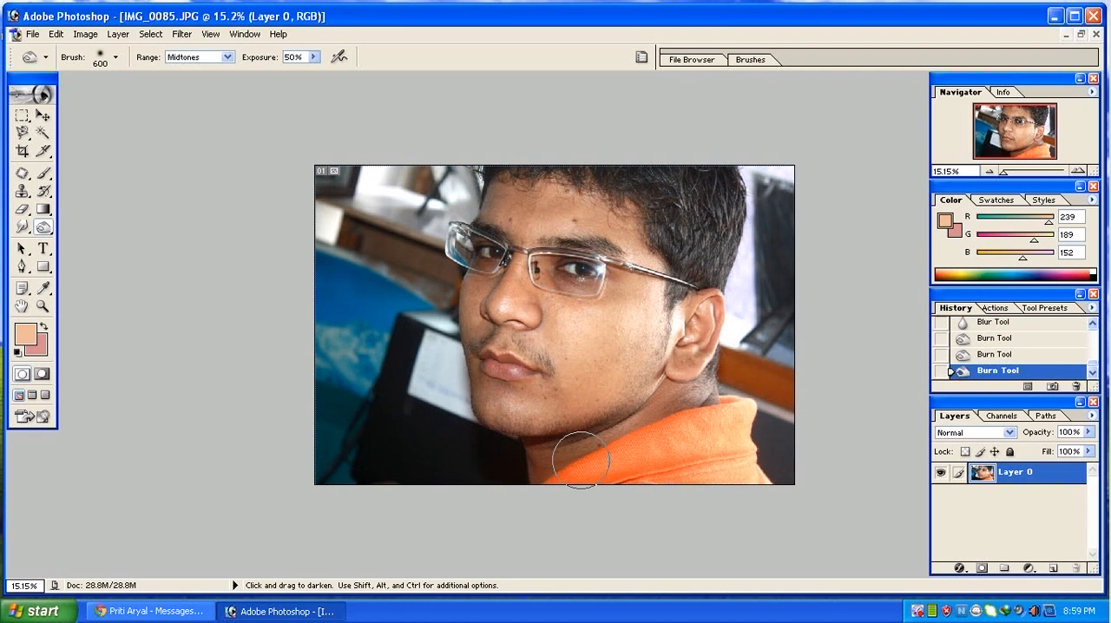
key("ctrl+alt+z")
key("ctrl+alt+z")
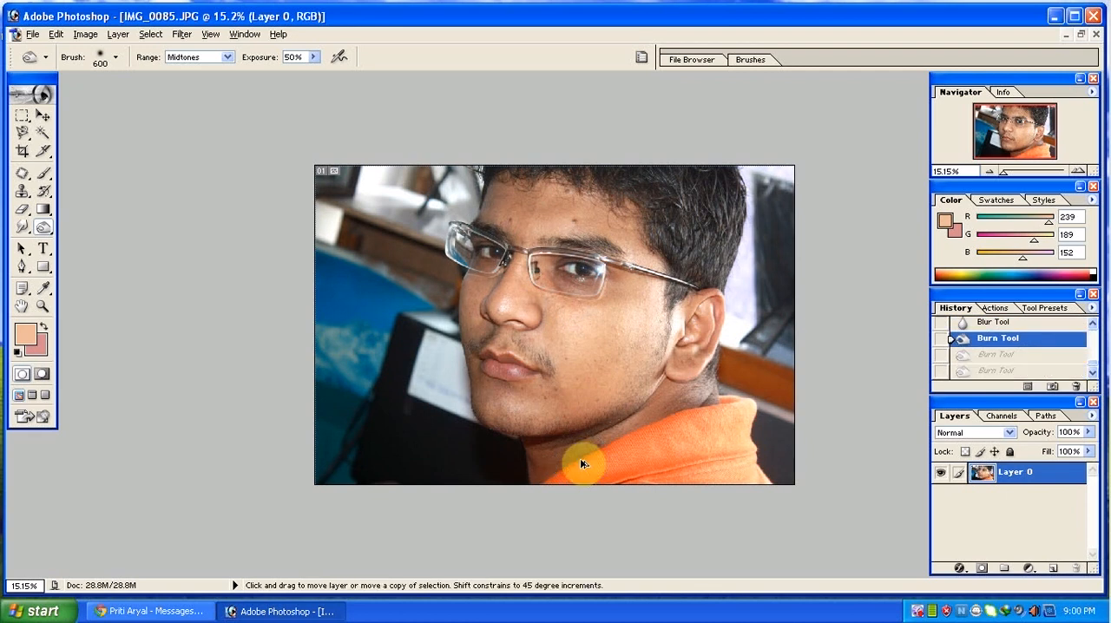
key("ctrl+alt+z")
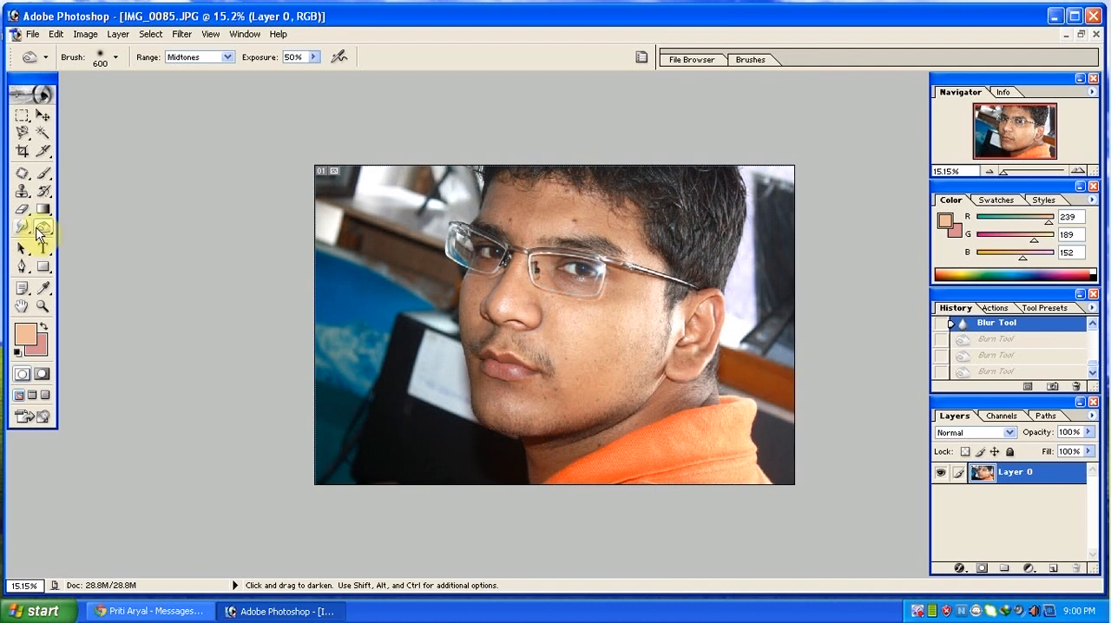
Desaturate parts of the face using the Sponge tool with a 700 px brush at 50% flow, undoing the last strokes.
left_click_drag(38, 232, 89, 257)
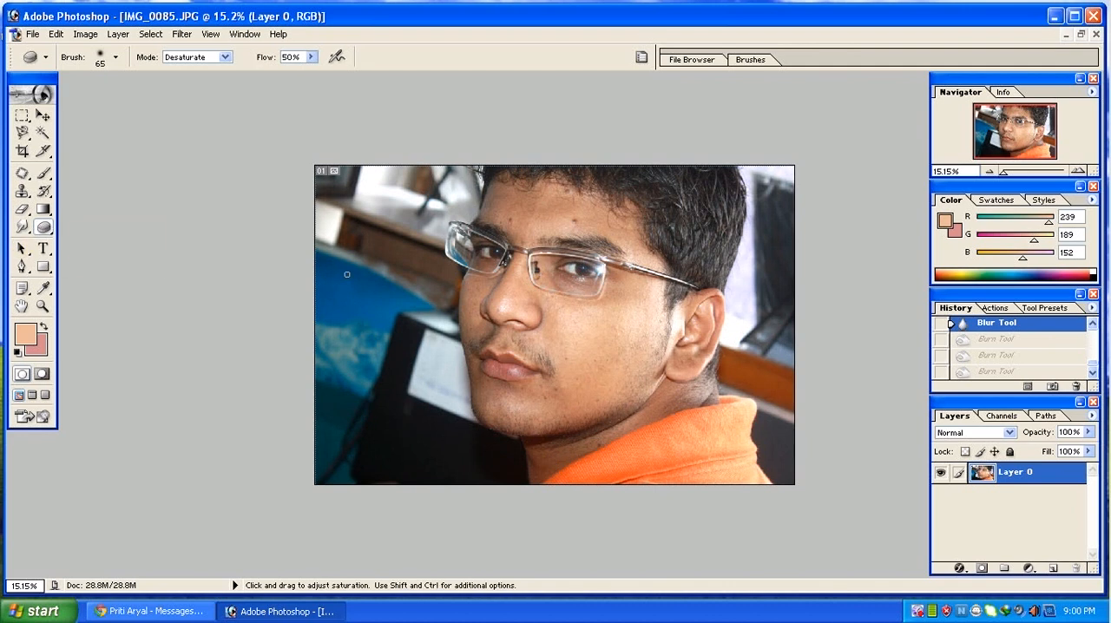
key("bracketright")
key("bracketright")
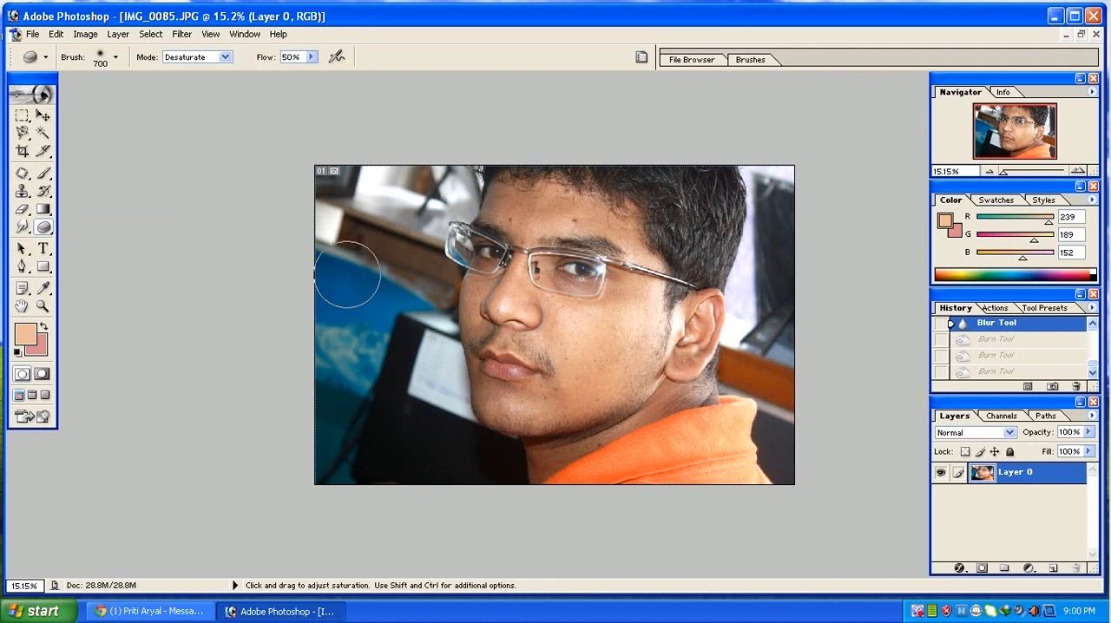
mouse_move(578, 342)
left_mouse_down()
mouse_move(551, 263)
mouse_move(559, 353)
mouse_move(580, 239)
mouse_move(564, 322)
mouse_move(606, 259)
left_mouse_up()
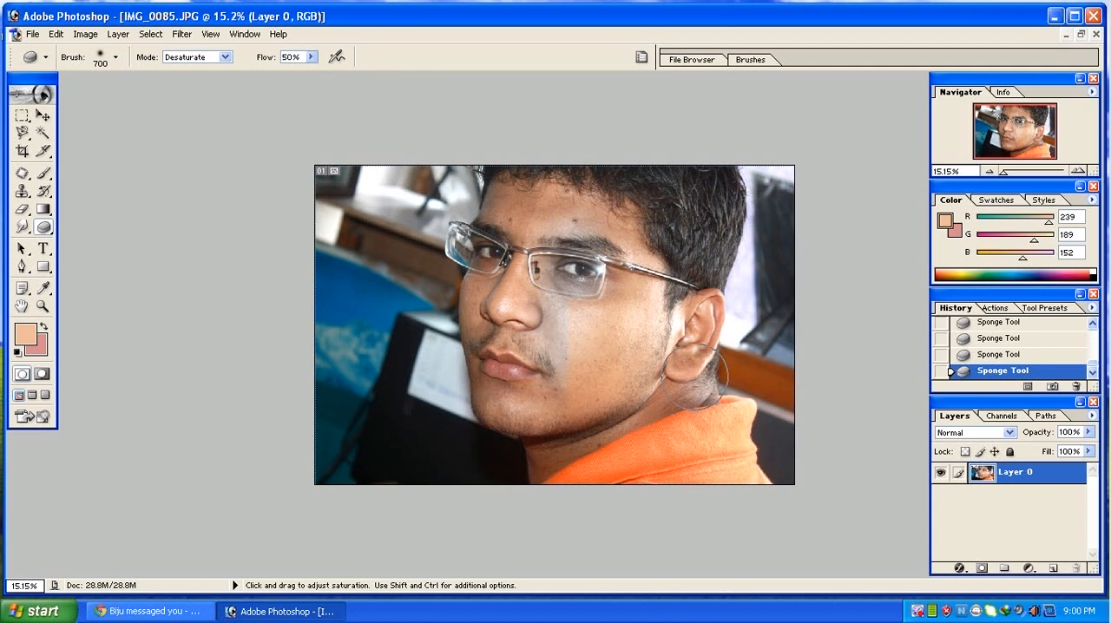
key("ctrl+alt+z")
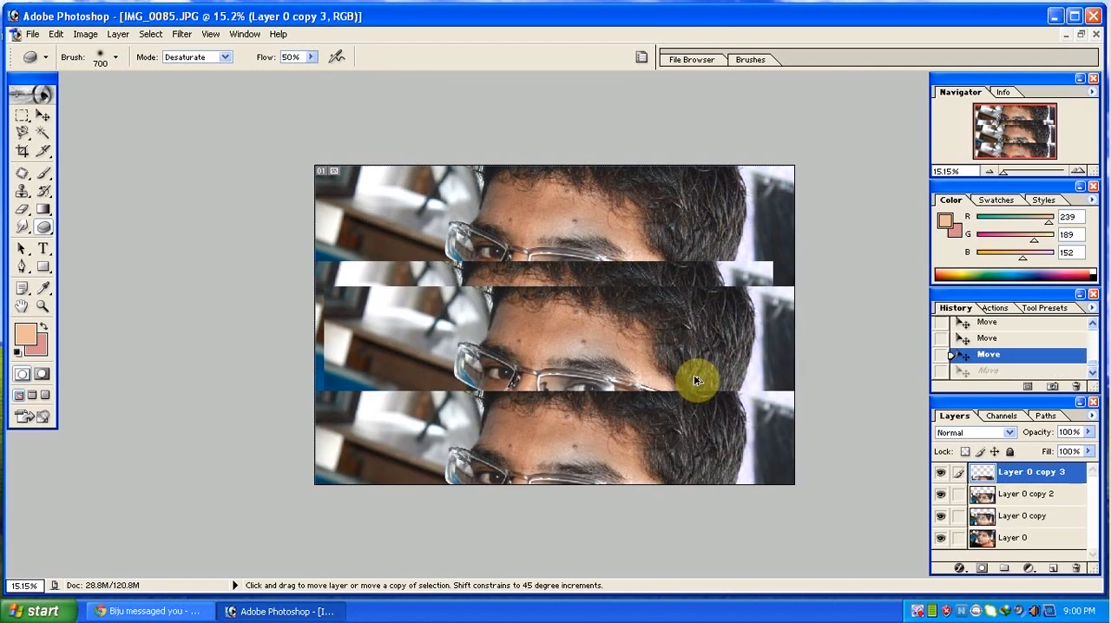
key("ctrl+alt+z")
key("ctrl+alt+z")
key("ctrl+alt+z")
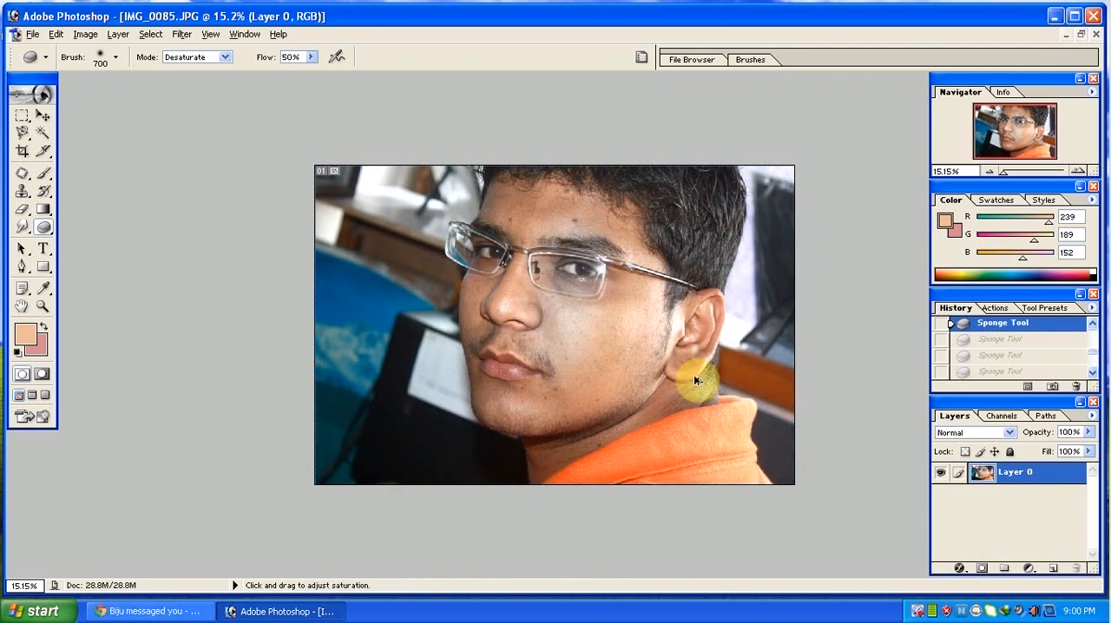
key("ctrl+alt+z")
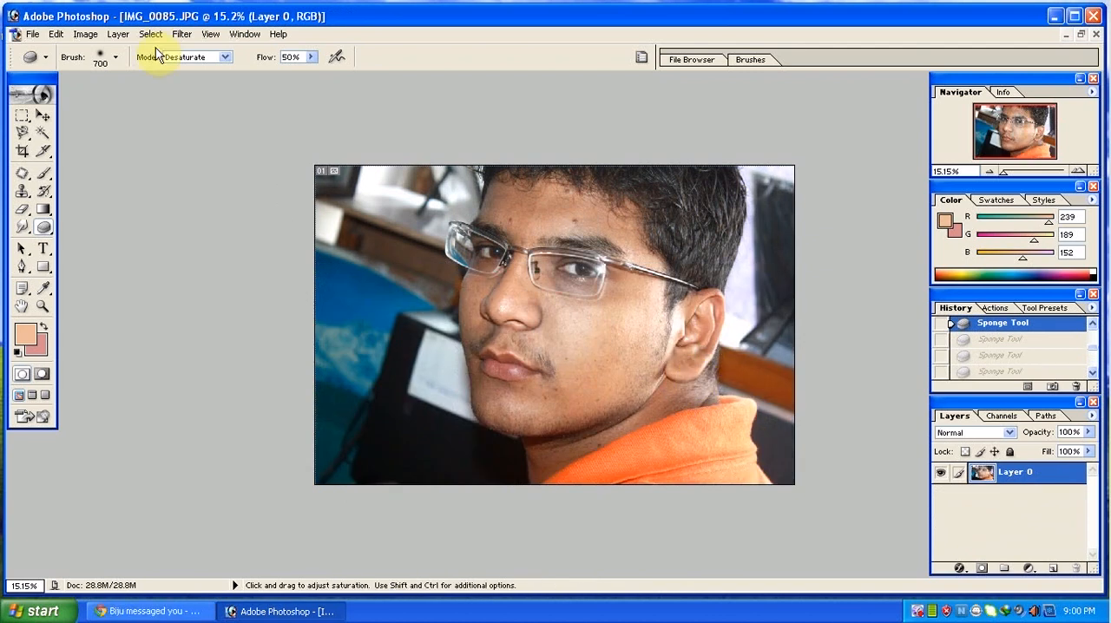
Try converting the photo to Grayscale mode, and undo the conversion.
left_click(86, 35)
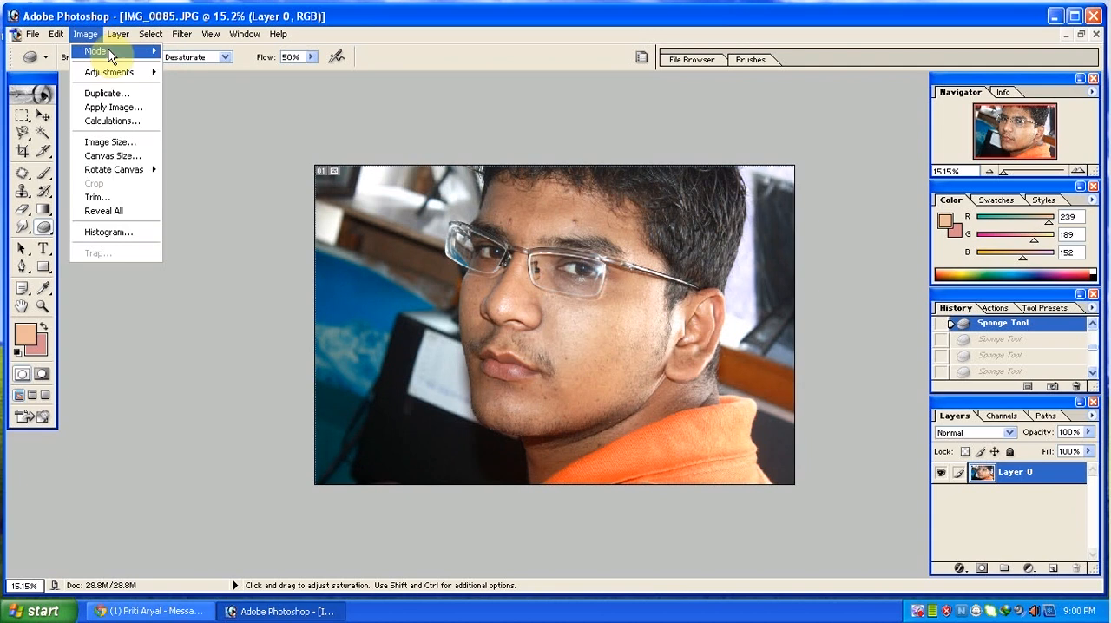
mouse_move(110, 54)
left_click(184, 65)
key("Return")
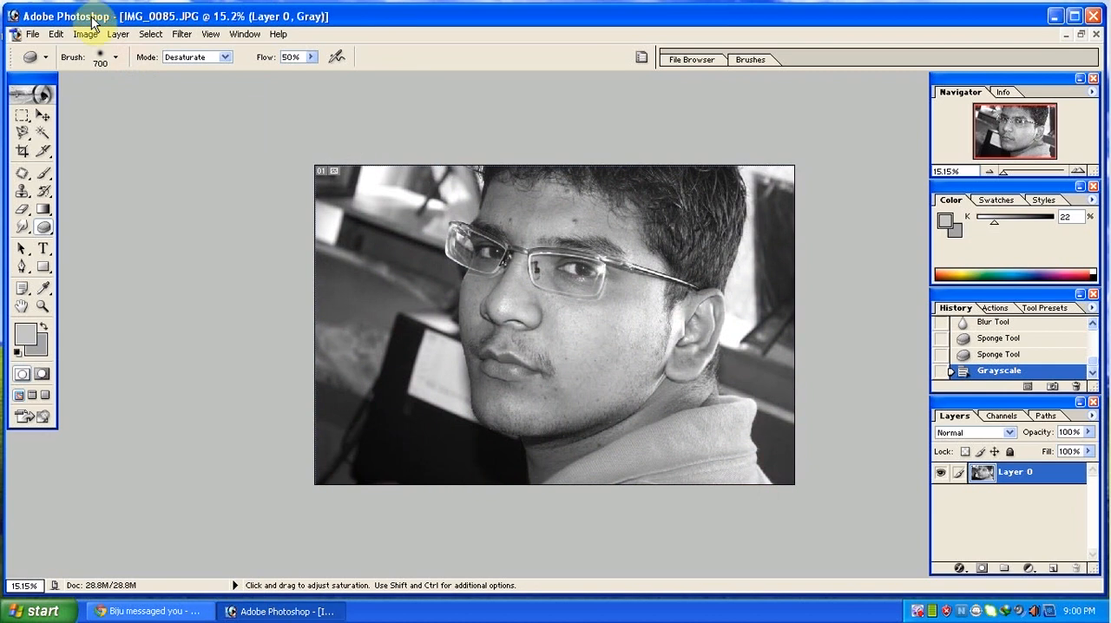
key("ctrl+z")
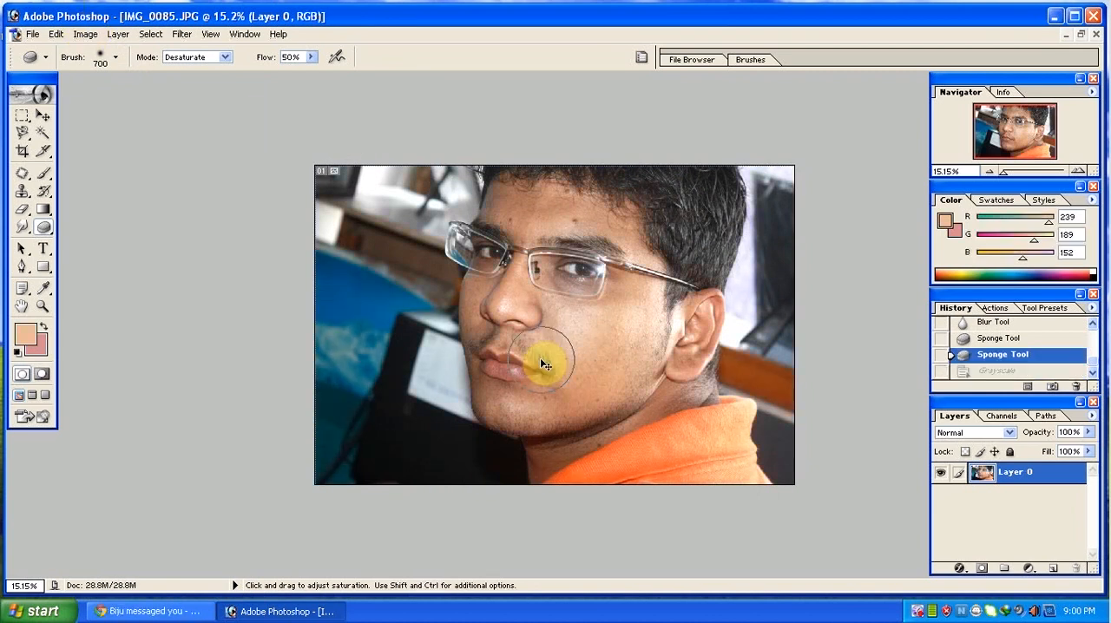
Try removing the photo's colour by lowering Saturation to its minimum in Hue/Saturation, and cancel the adjustment.
key("ctrl+u")
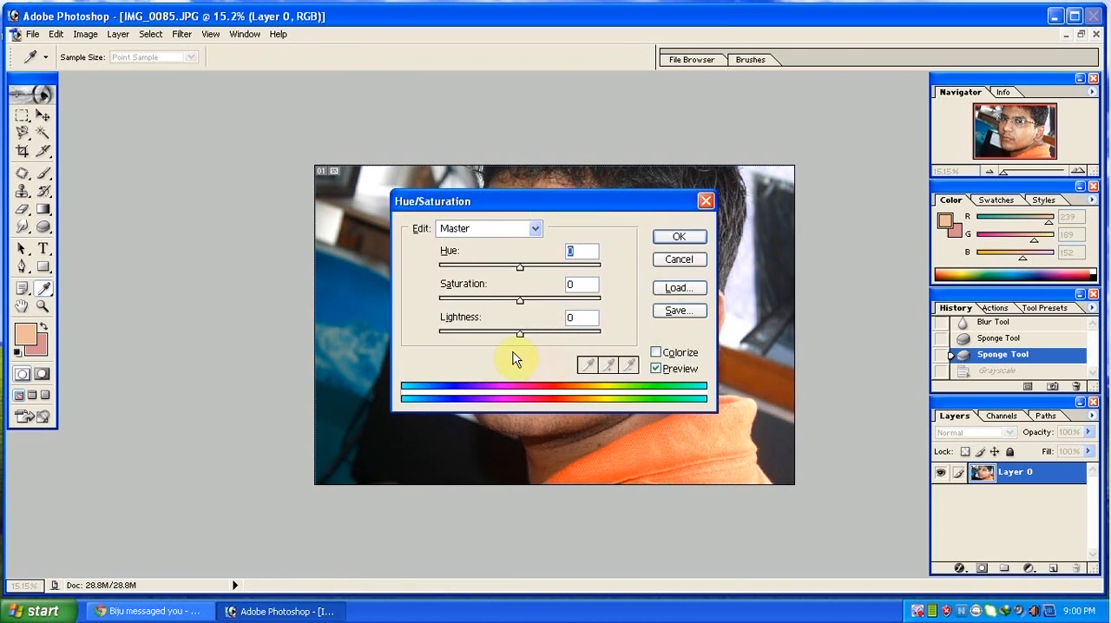
left_click_drag(521, 201, 690, 233)
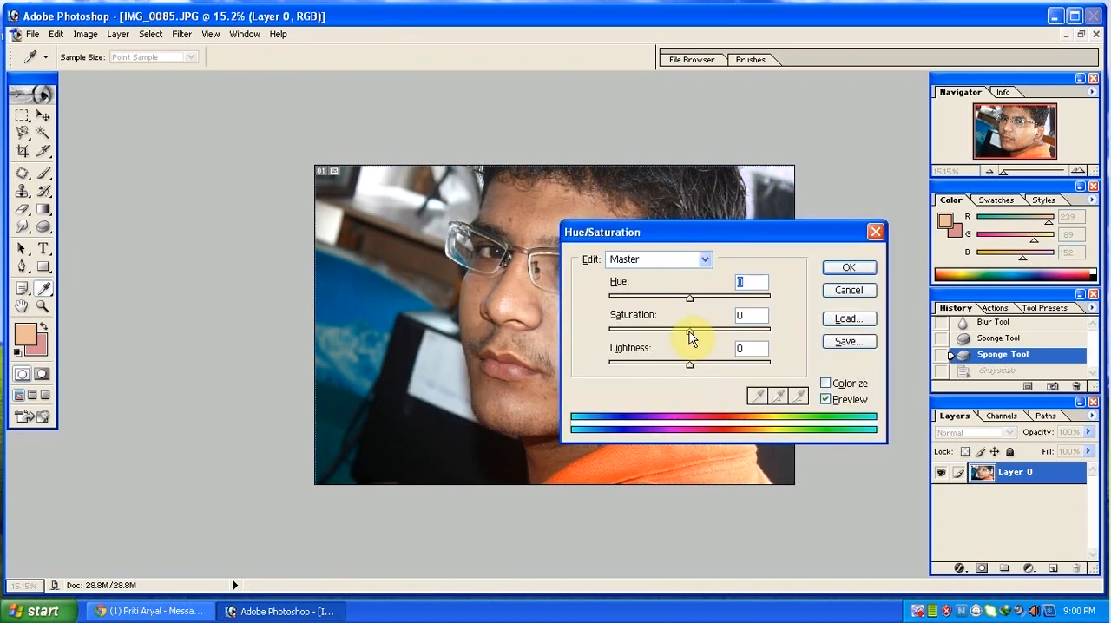
left_click_drag(690, 337, 610, 330)
left_click(848, 290)
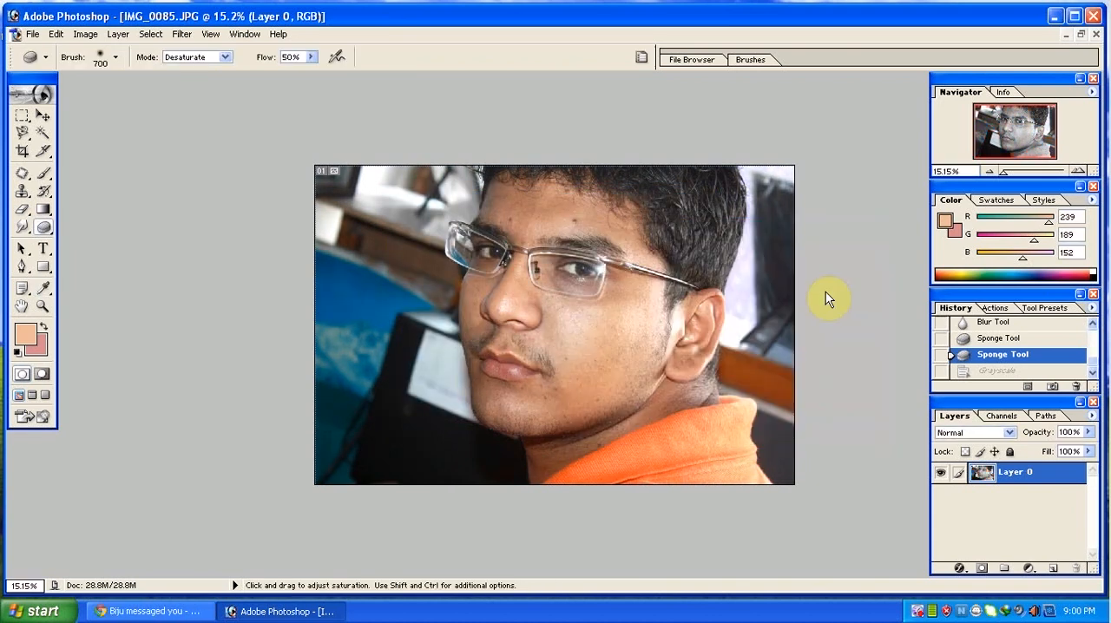
Try the Desaturate command on the photo layer, and undo it.
key("ctrl")
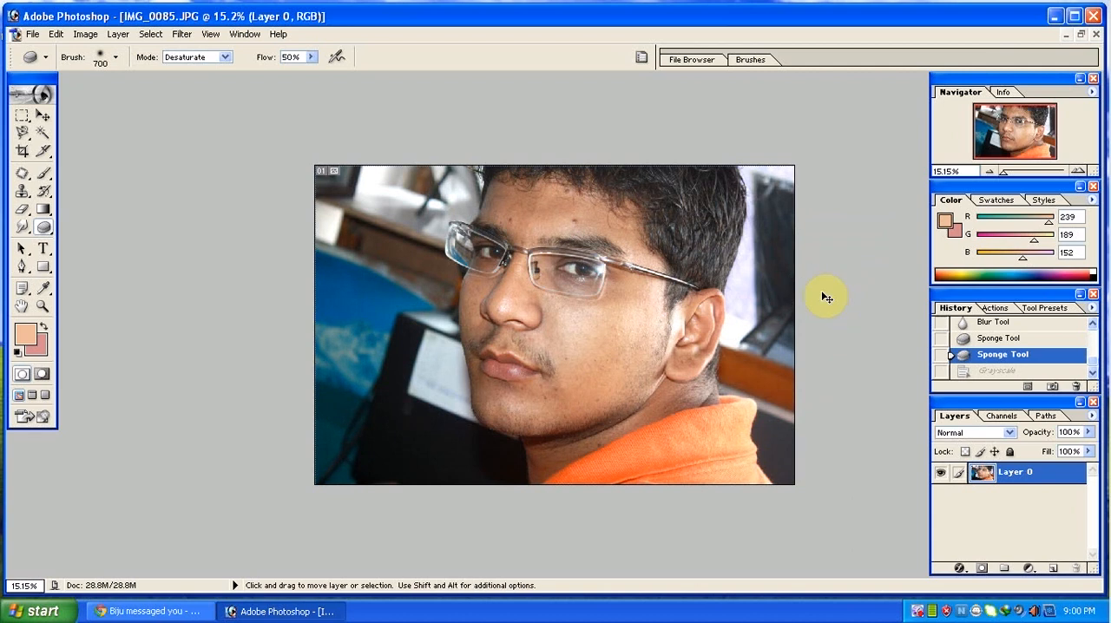
key("shift+ctrl+u")
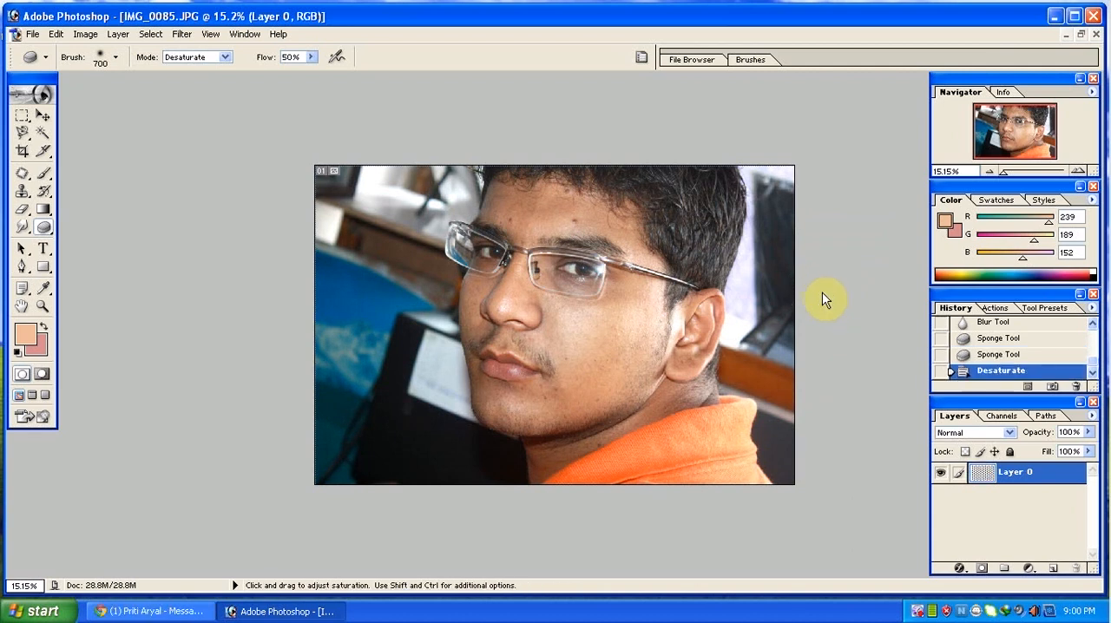
key("ctrl+z")
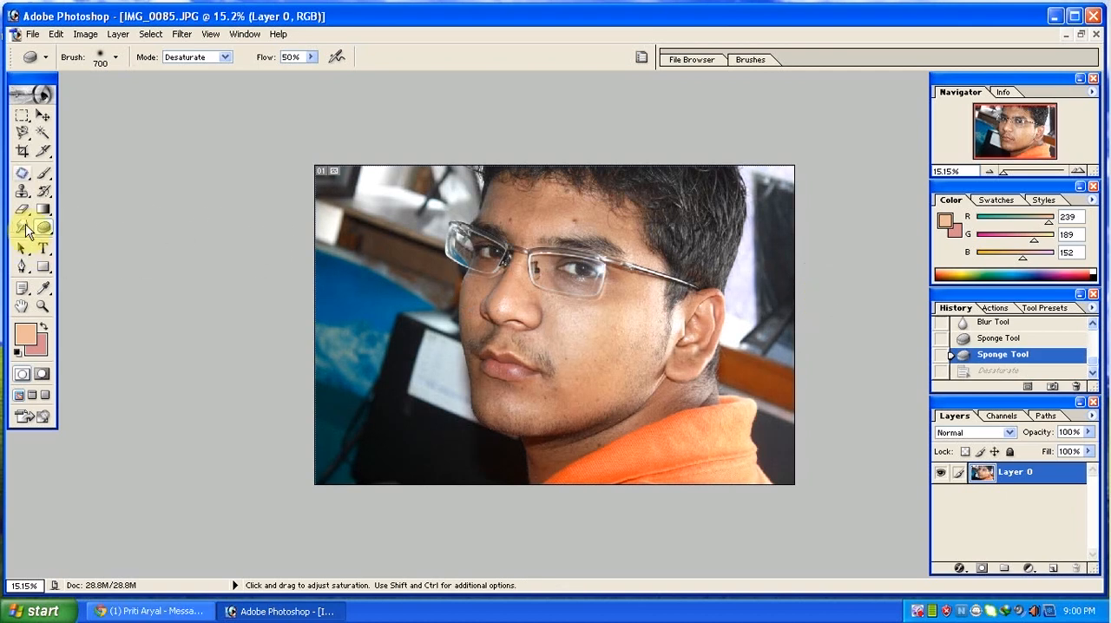
Add the text "gxrxrnvhgcvgcv" beside the mouth over the monitor, sized 72 pt, and commit it.
left_click(43, 249)
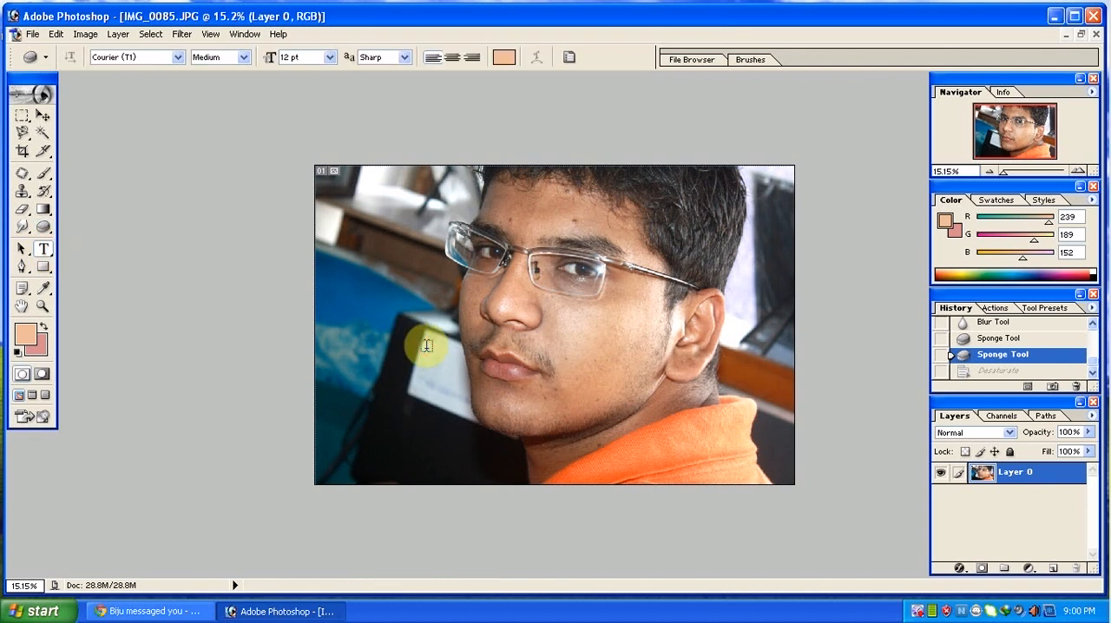
left_click(427, 347)
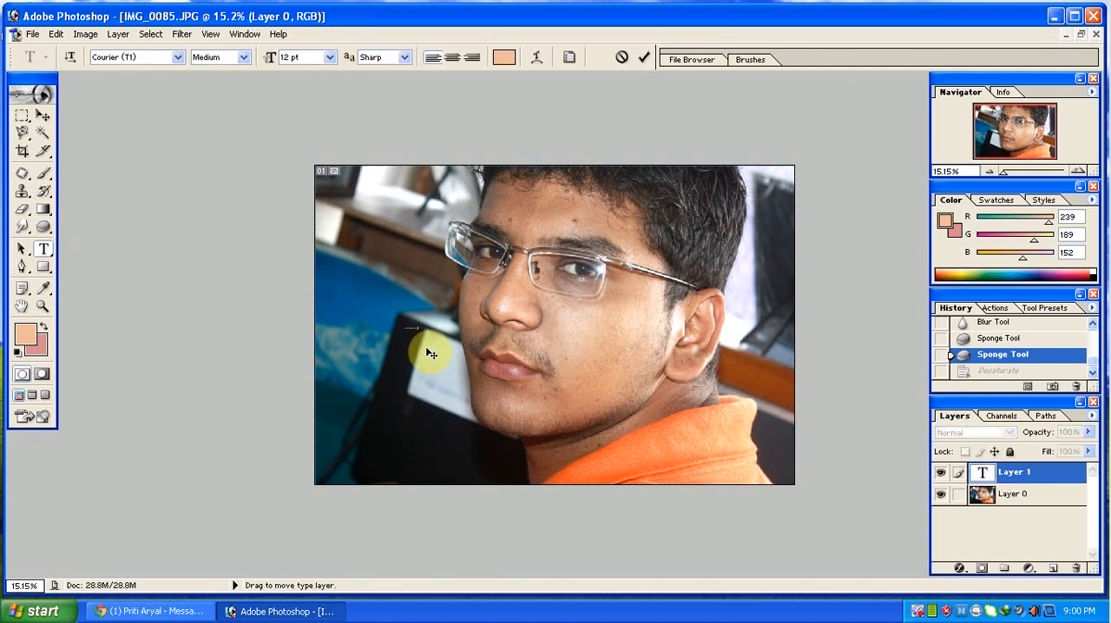
left_click(329, 56)
left_click(291, 261)
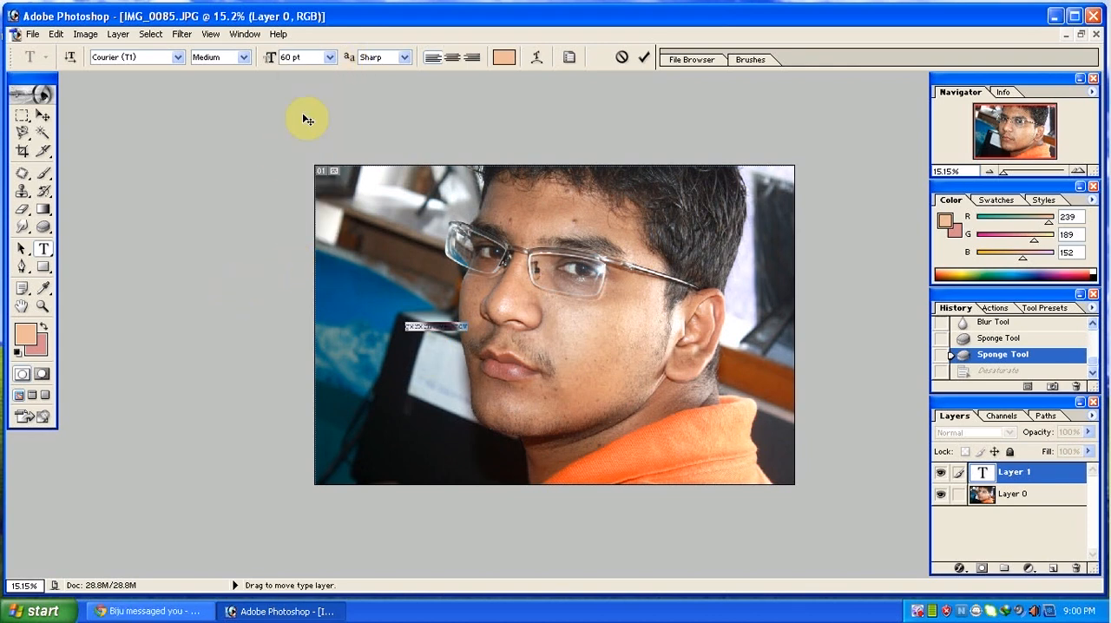
left_click(329, 57)
left_click(306, 274)
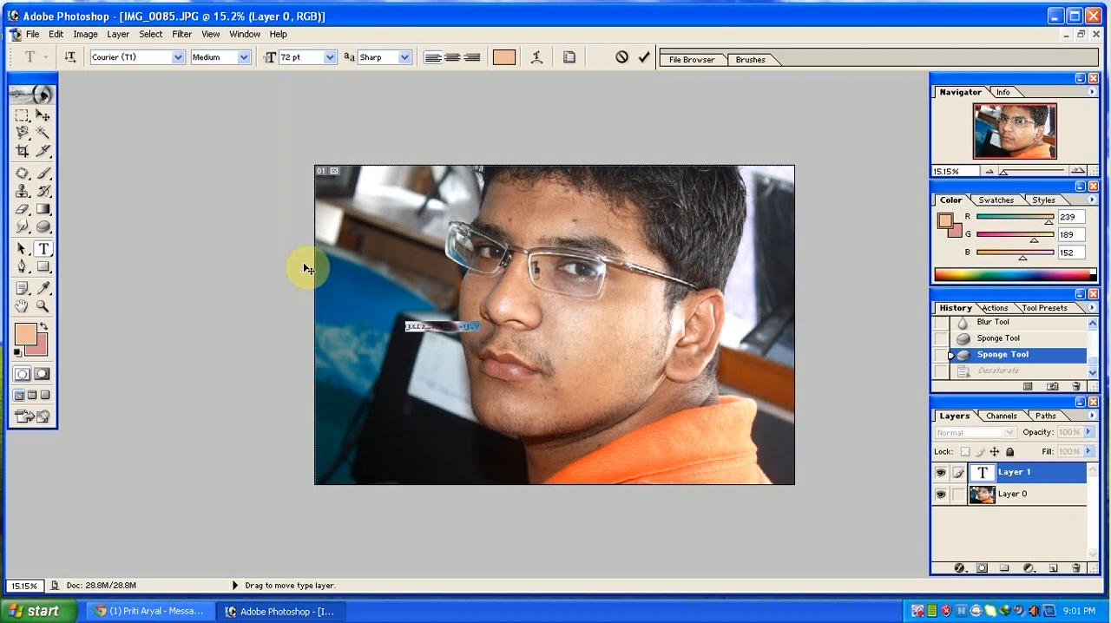
left_click(42, 115)
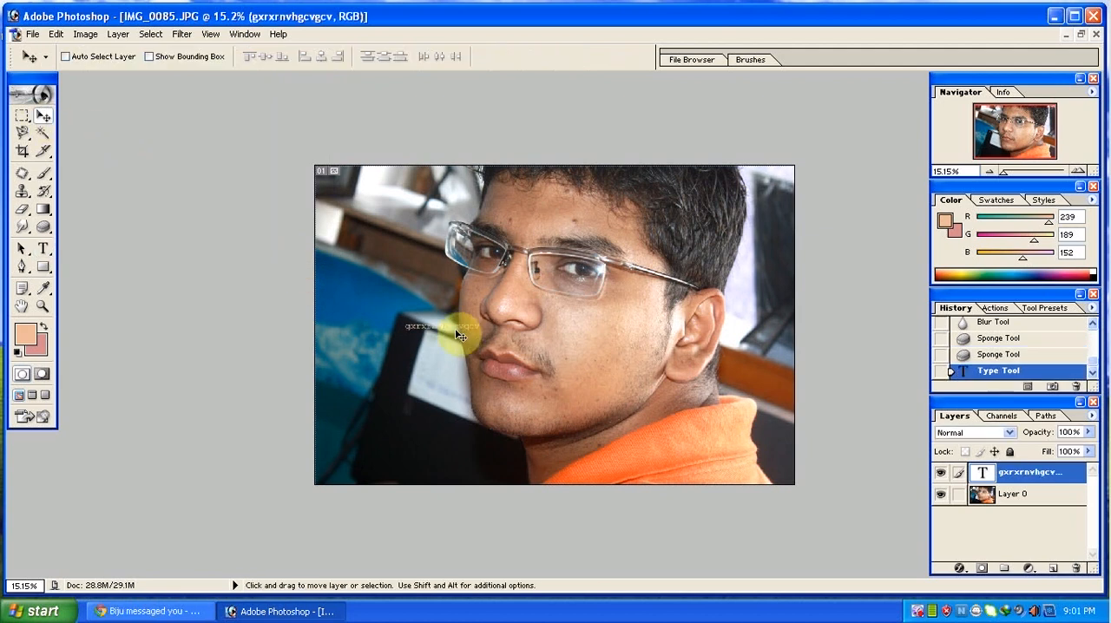
Show the layer style presets and try several on the text layer, ending with the yellow preset.
key("t")
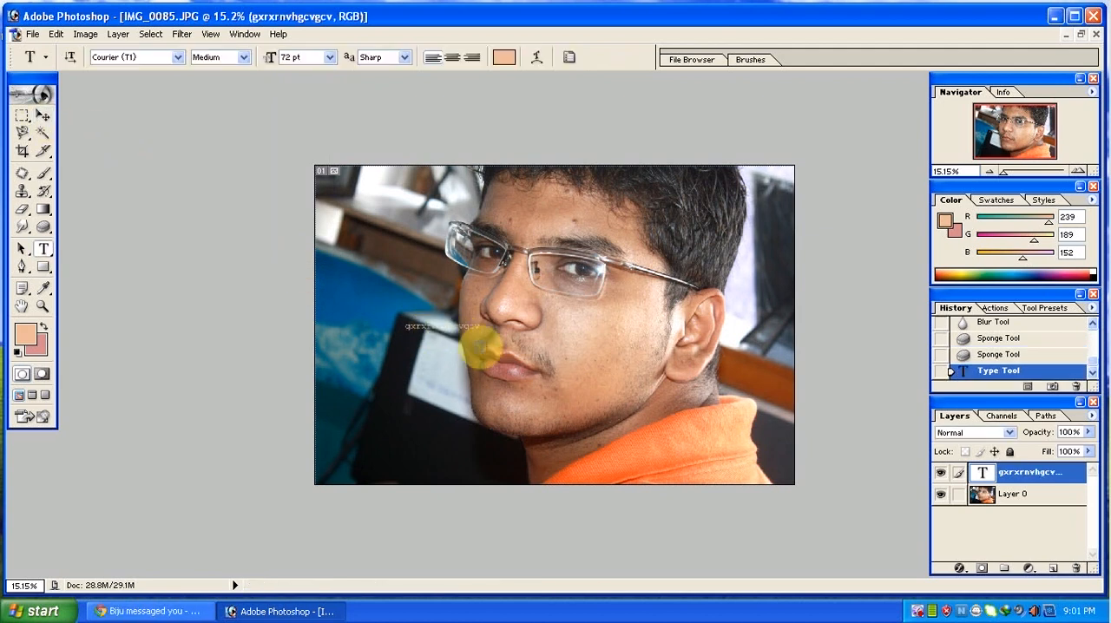
left_click(244, 34)
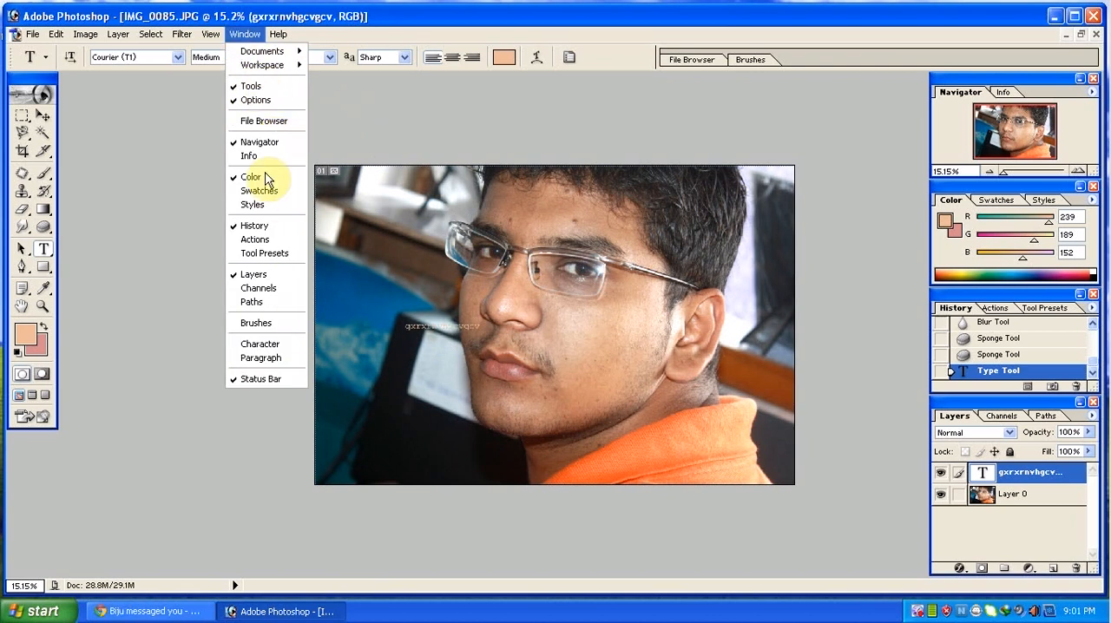
left_click(248, 204)
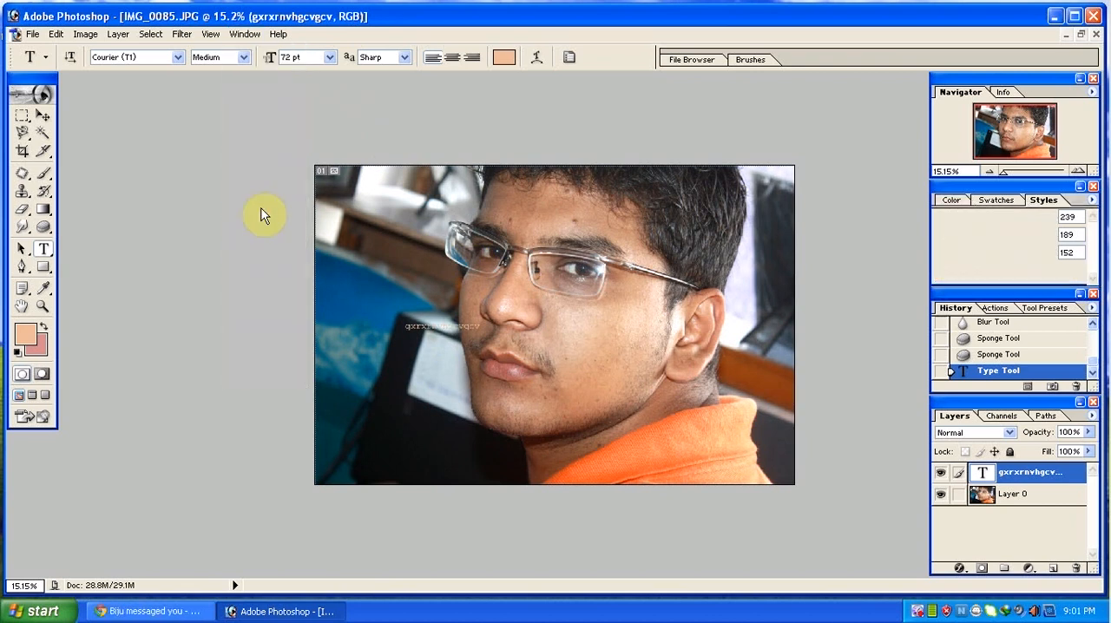
left_click(996, 222)
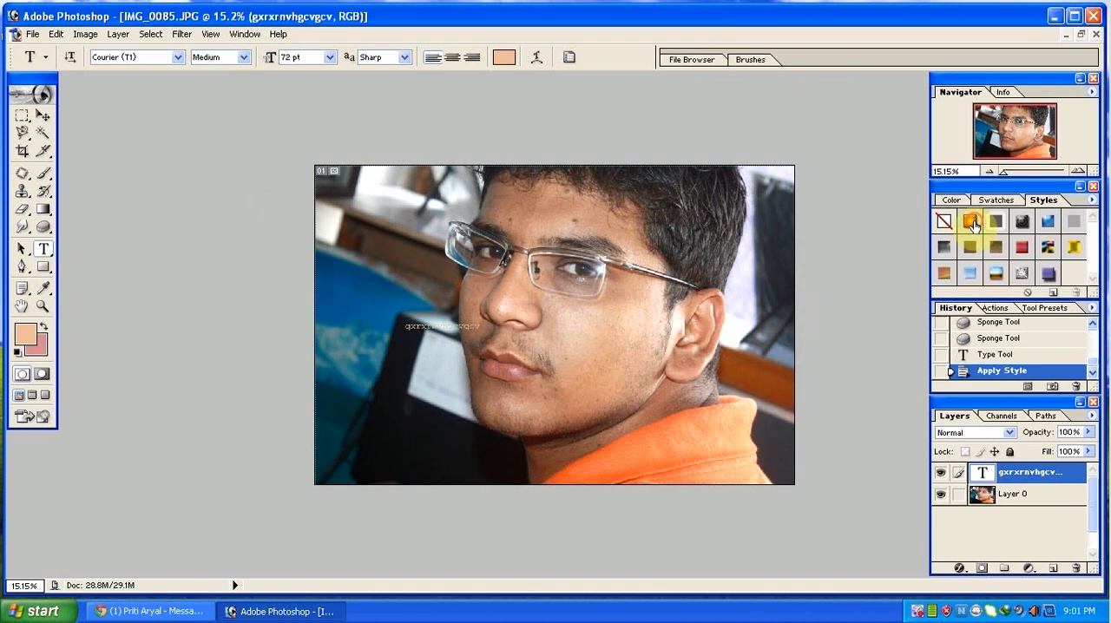
left_click(970, 222)
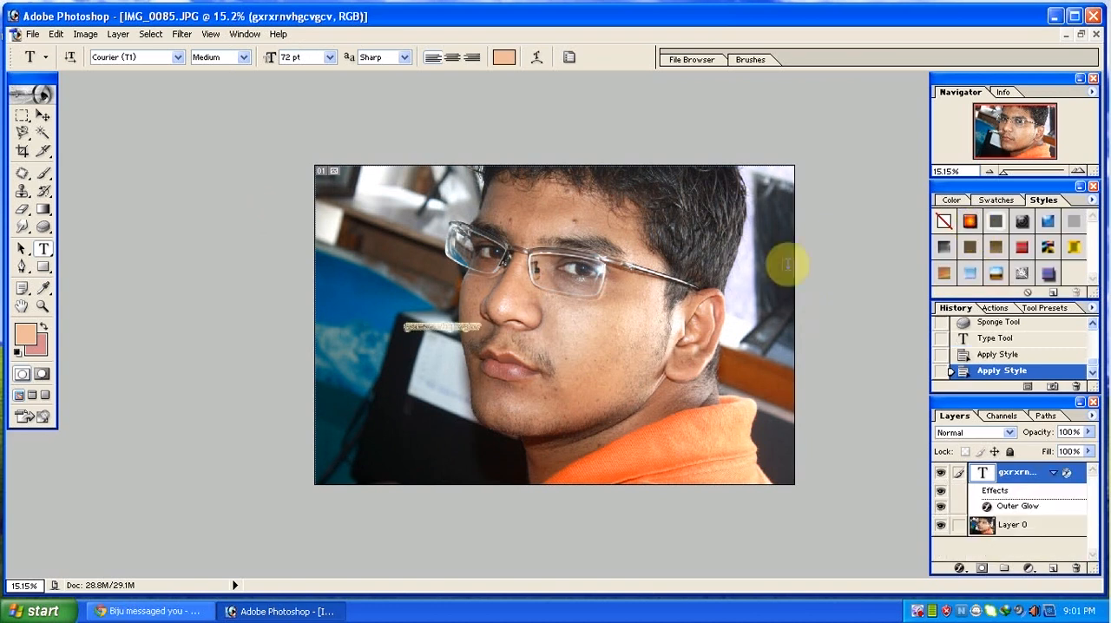
left_click(1068, 250)
left_click(1071, 249)
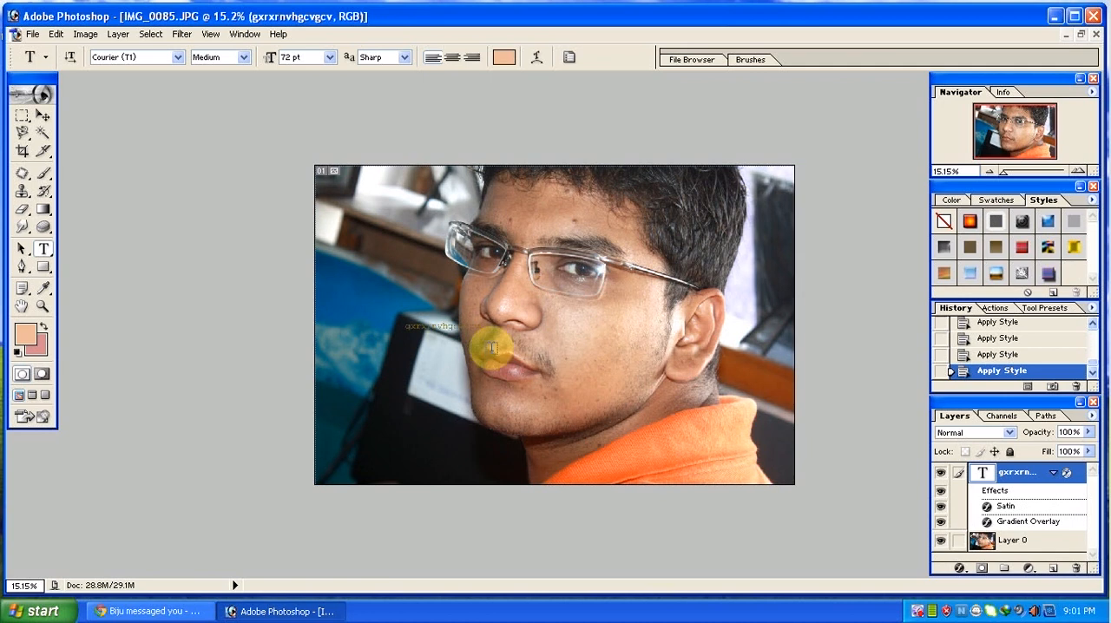
left_click_drag(486, 323, 371, 326)
left_click(371, 326)
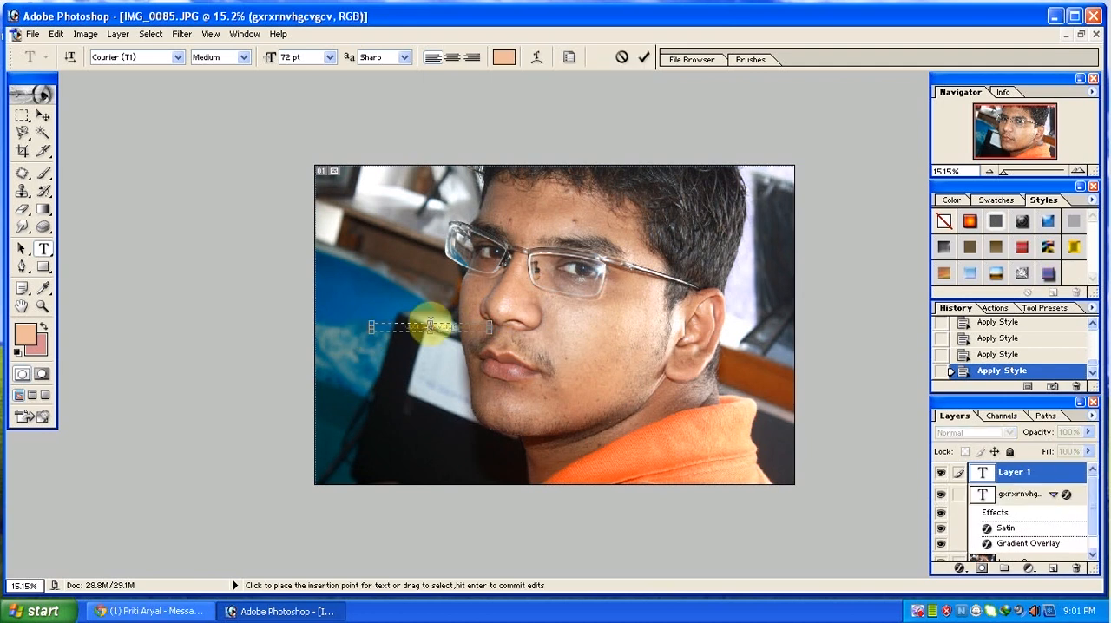
key("Escape")
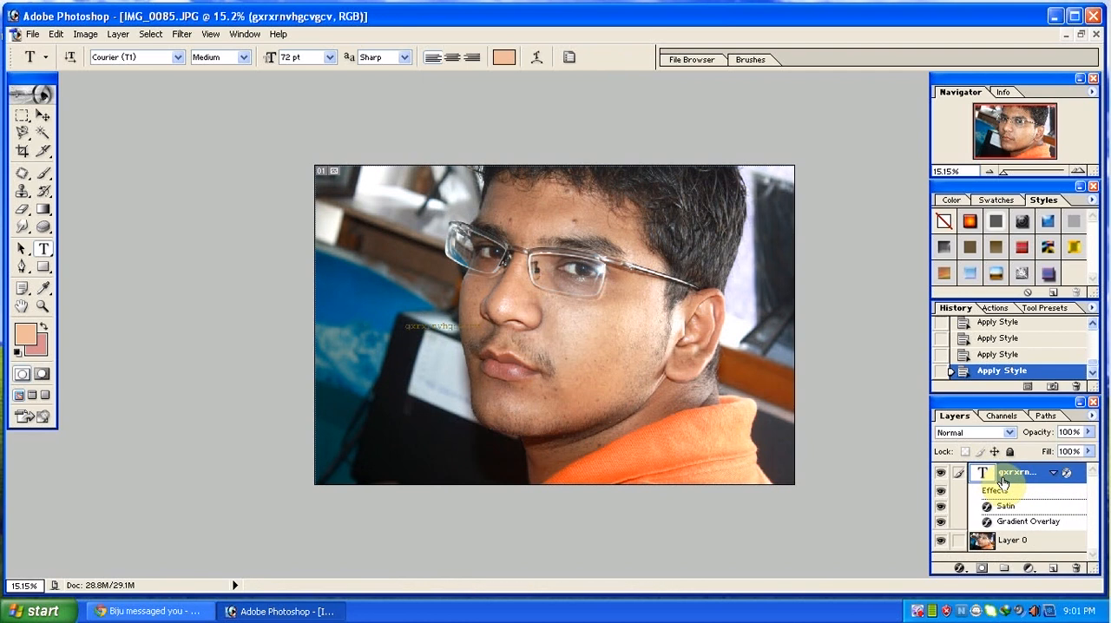
Delete the styled text layer above the photo layer.
scroll(1005, 484, "up", 2)
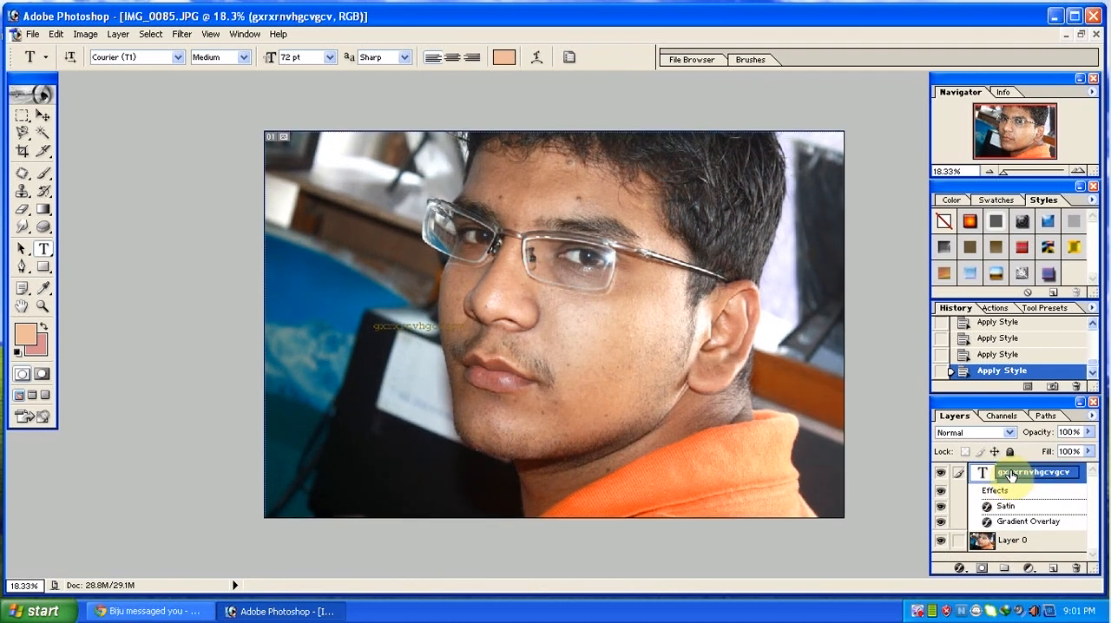
left_click_drag(1011, 476, 1078, 568)
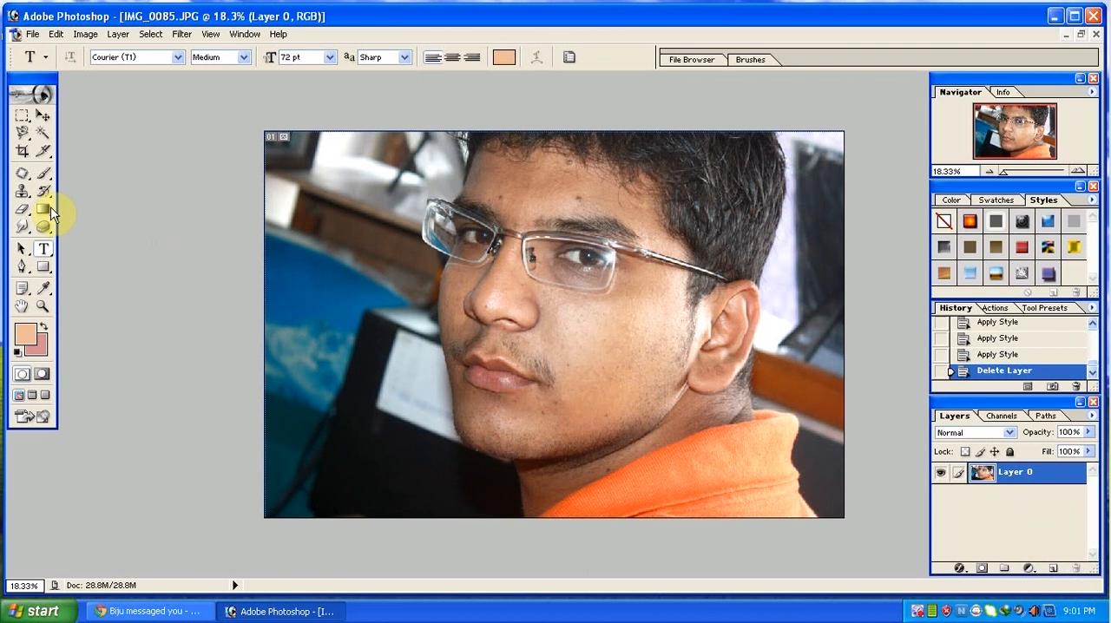
Draw an open curved work path with the Pen tool in Paths mode, from the orange collar around the jaw up to the glasses' temple.
left_click(20, 269)
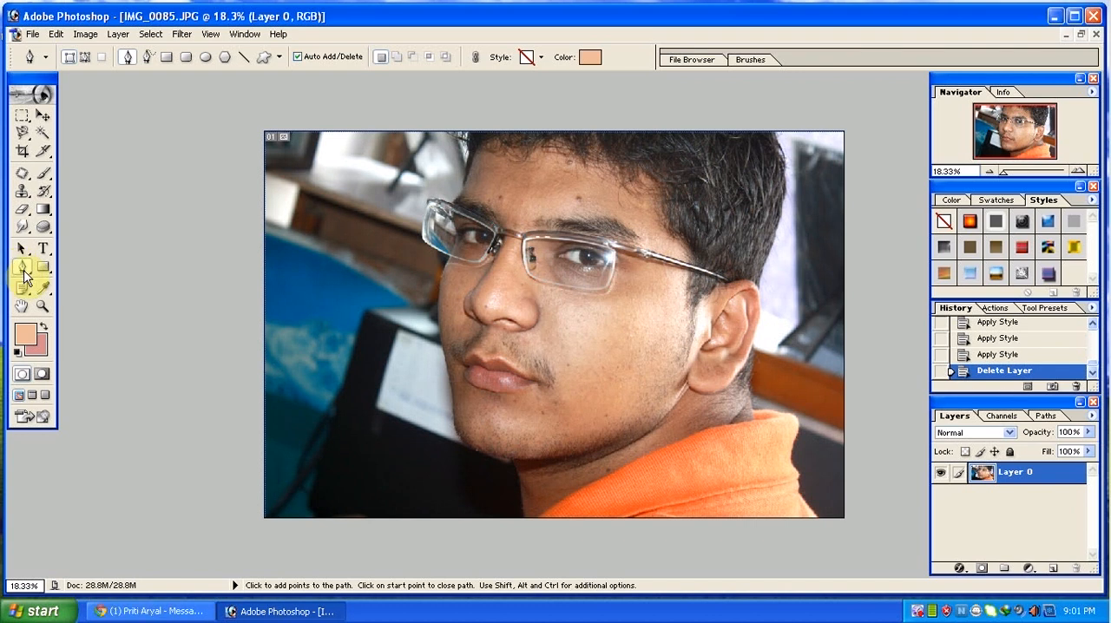
left_click(85, 57)
left_click(797, 466)
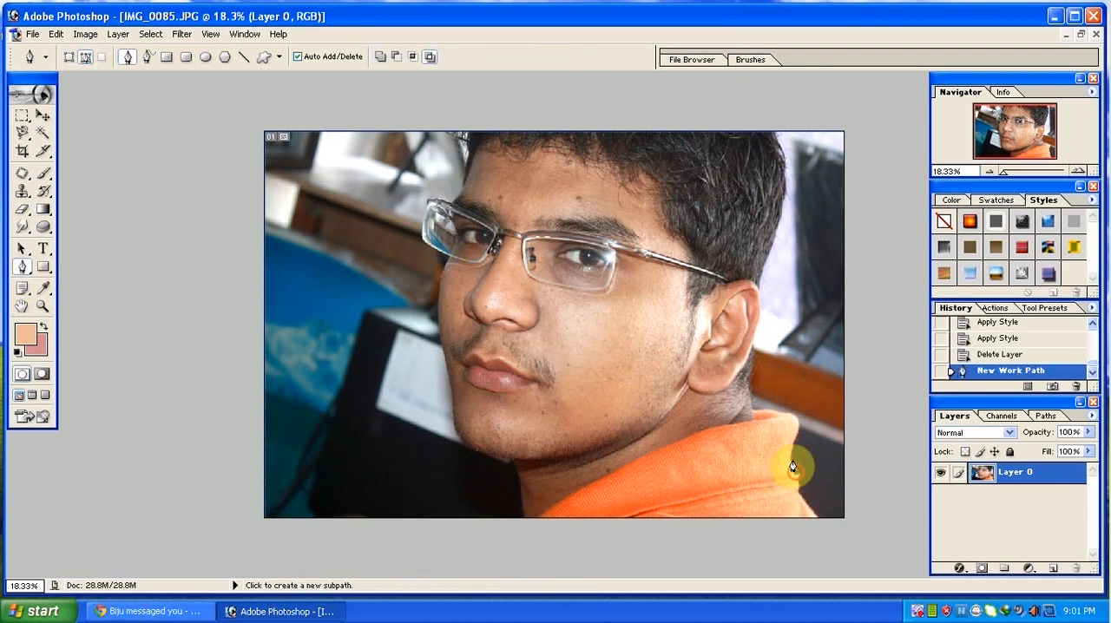
left_click_drag(788, 451, 632, 454)
left_click_drag(604, 406, 623, 379)
left_click_drag(661, 345, 662, 343)
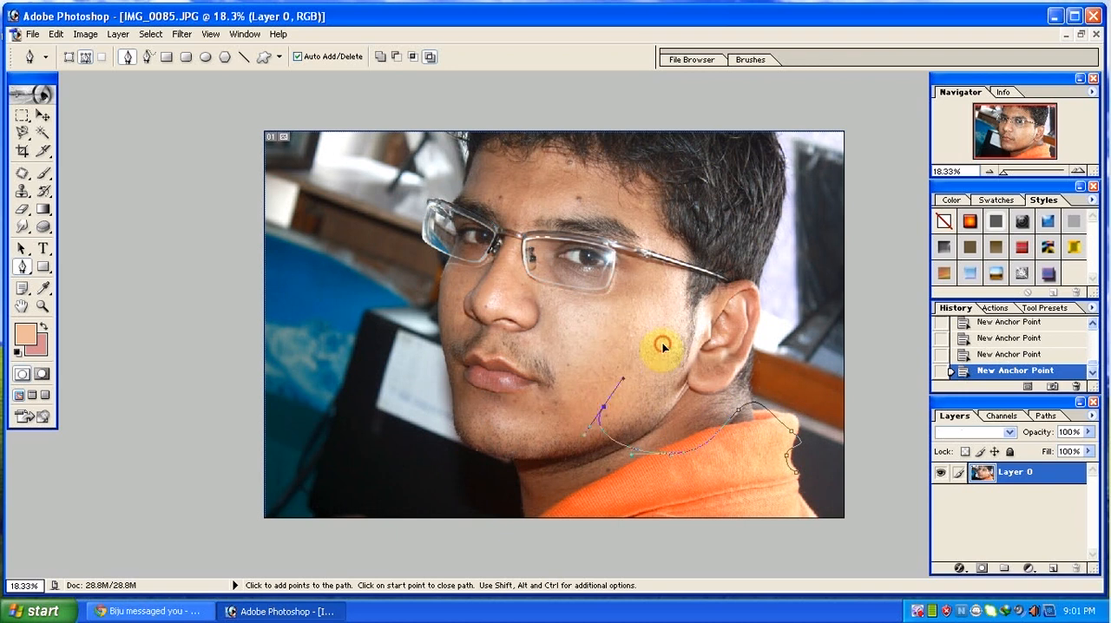
left_click_drag(660, 270, 593, 249)
Try stroking the path with the Brush in the peach foreground color with Simulate Pressure off, and undo it.
right_click(647, 298)
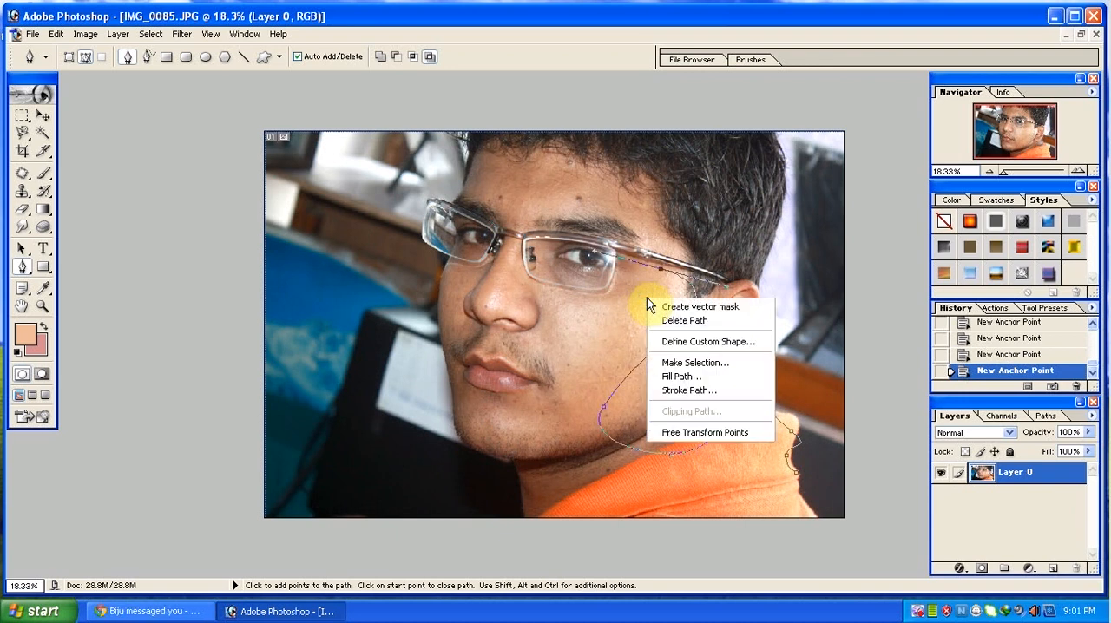
left_click(699, 390)
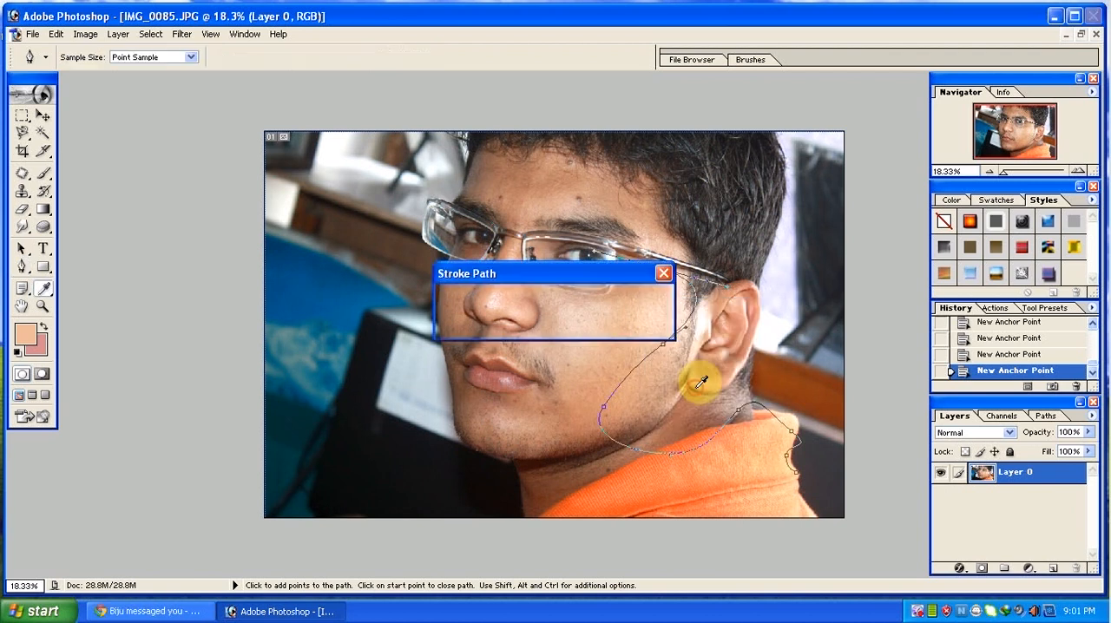
left_click(517, 304)
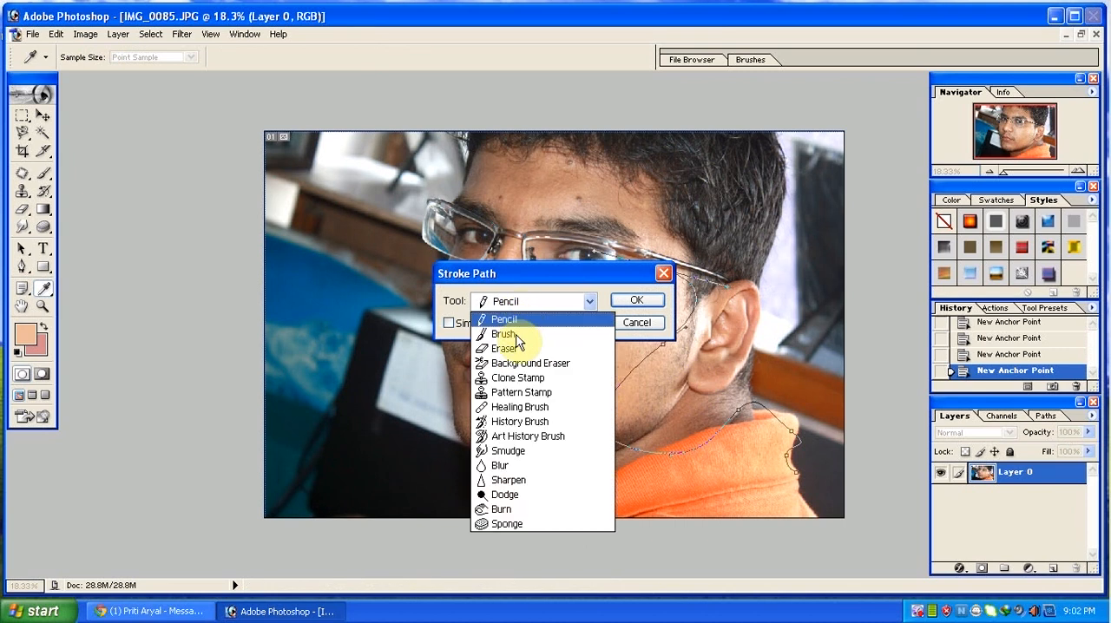
left_click(526, 332)
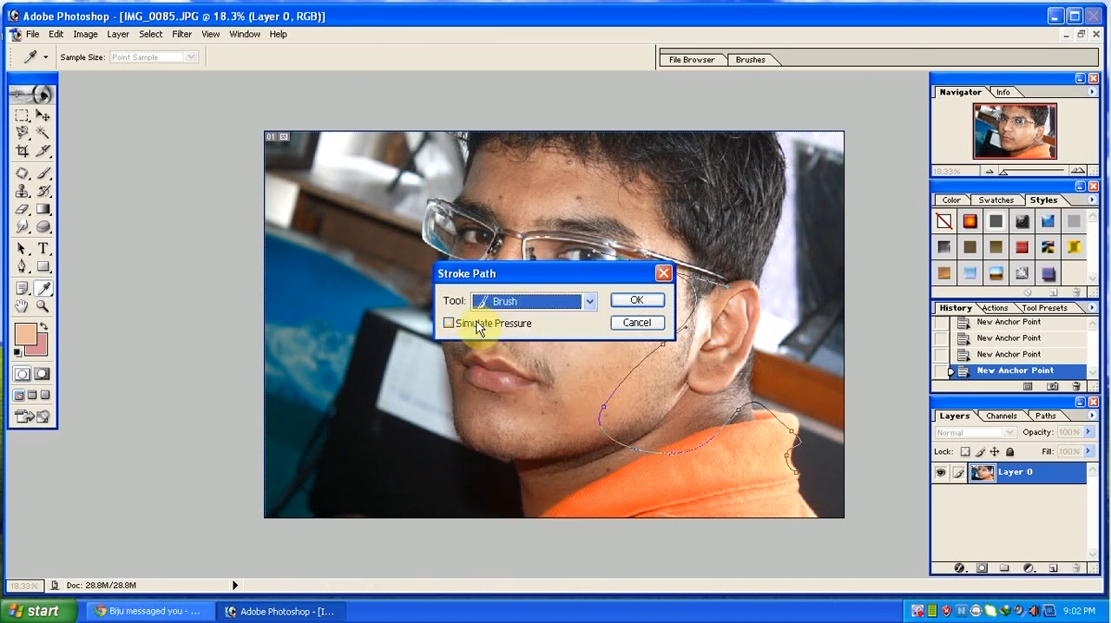
left_click(636, 300)
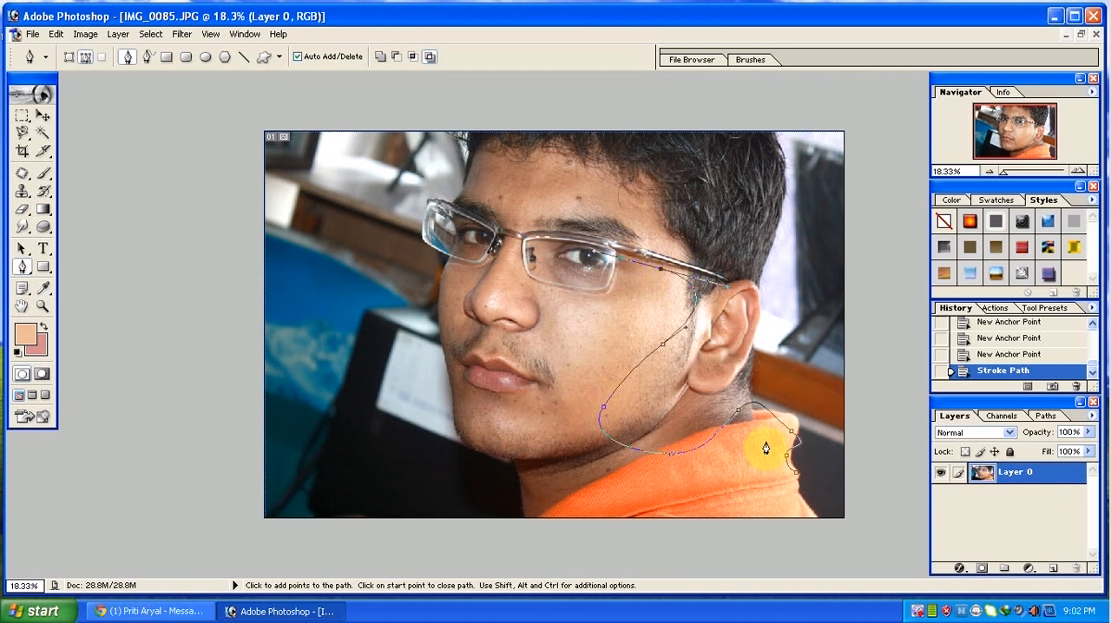
key("ctrl+z")
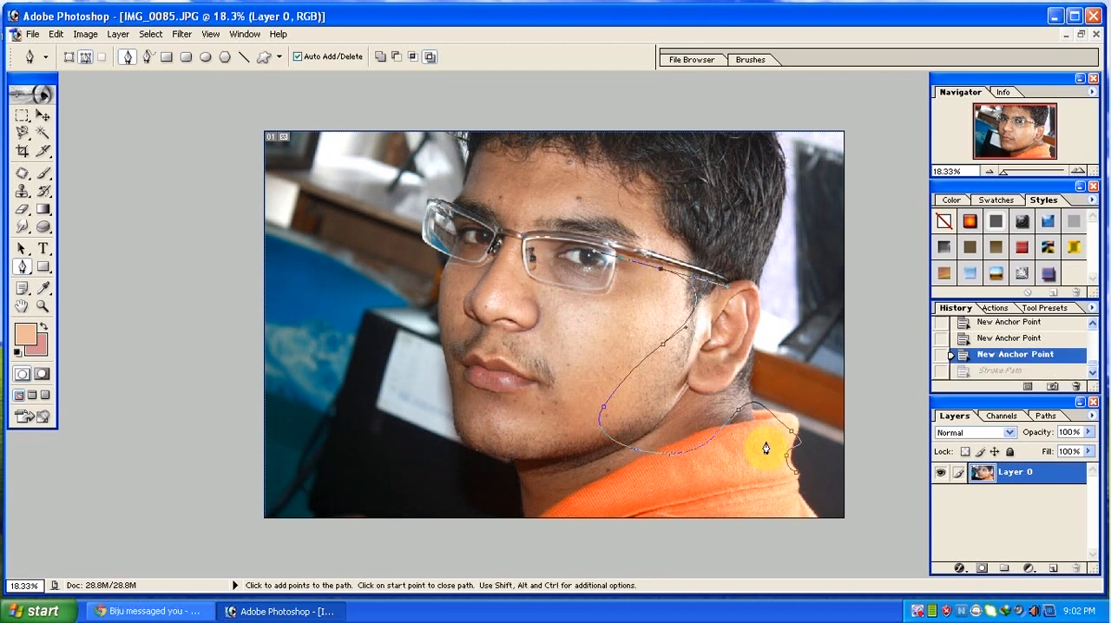
Set the Brush tool's opacity to 100%.
key("b")
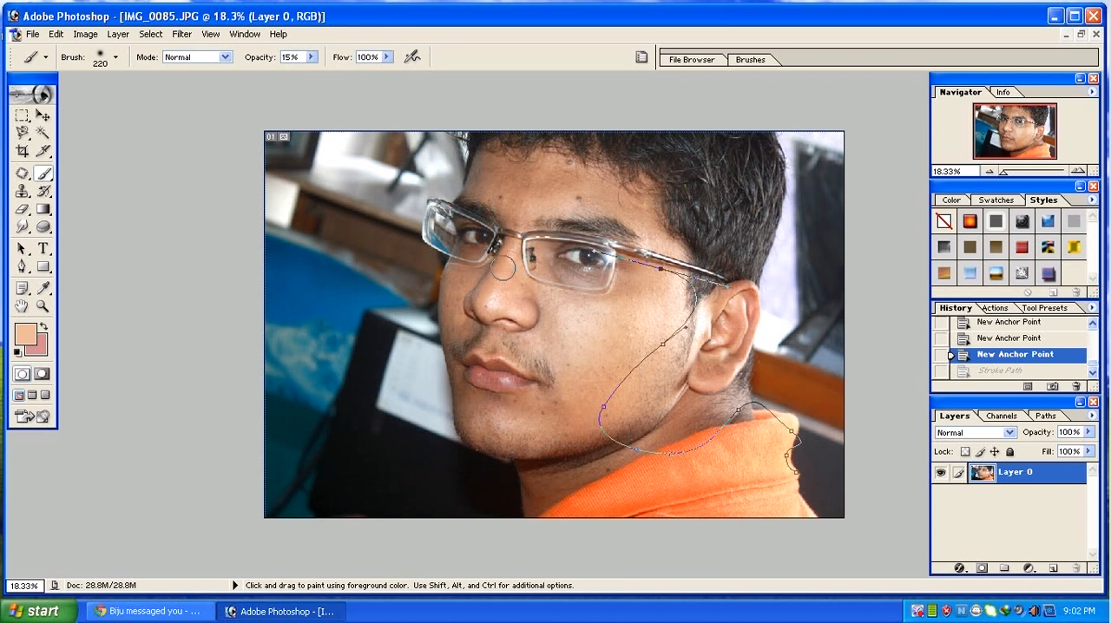
left_click(311, 57)
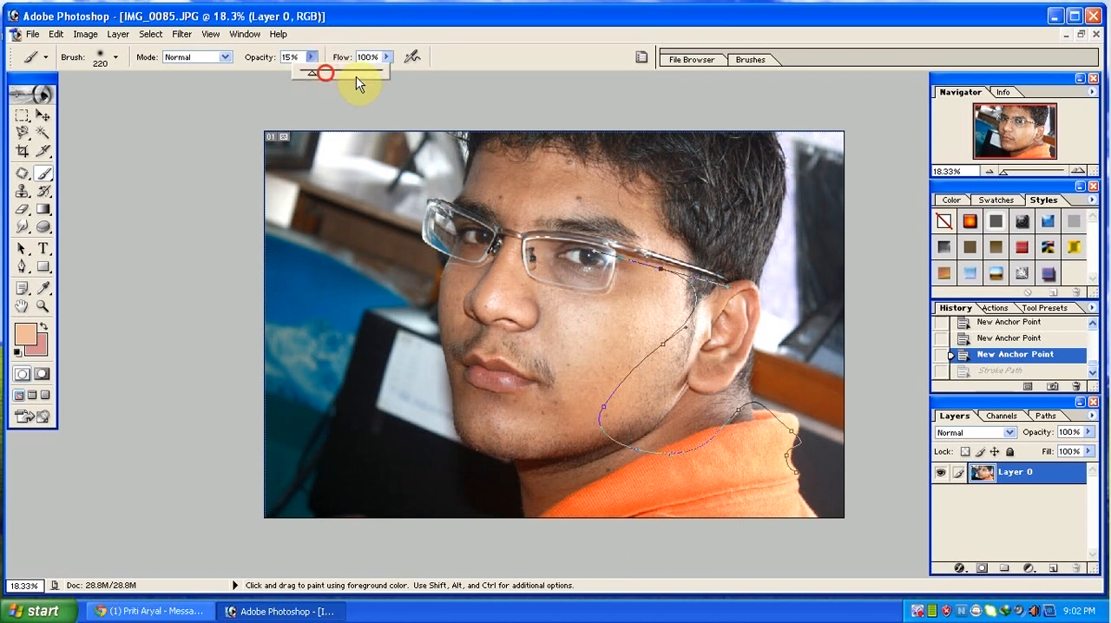
left_click(442, 18)
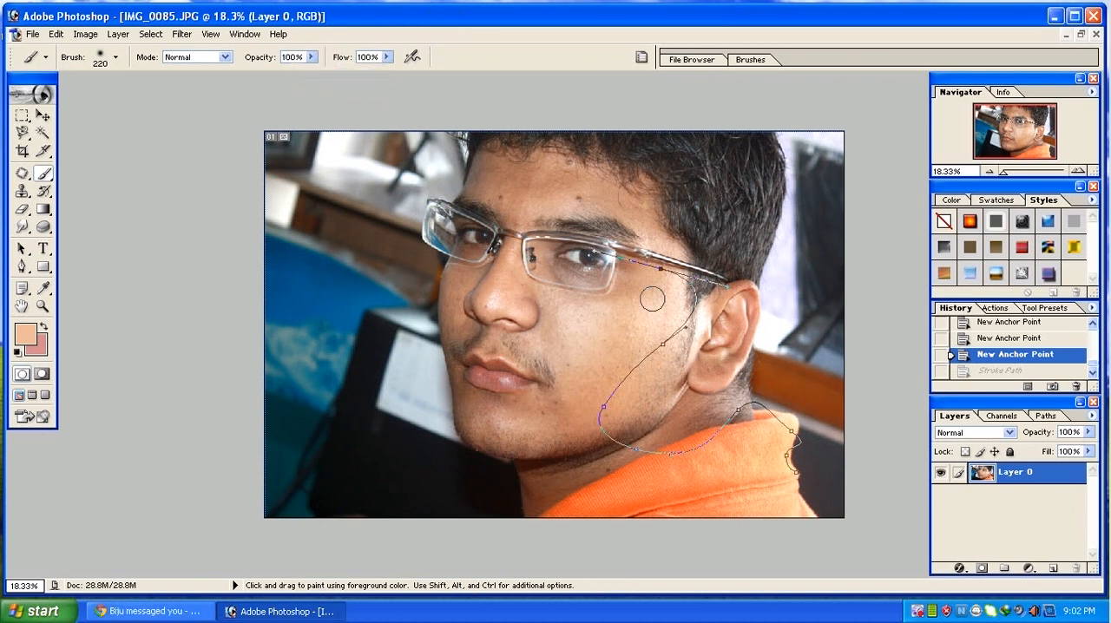
Return to the Pen tool and set the foreground color to bright red, FF0006.
left_click(25, 264)
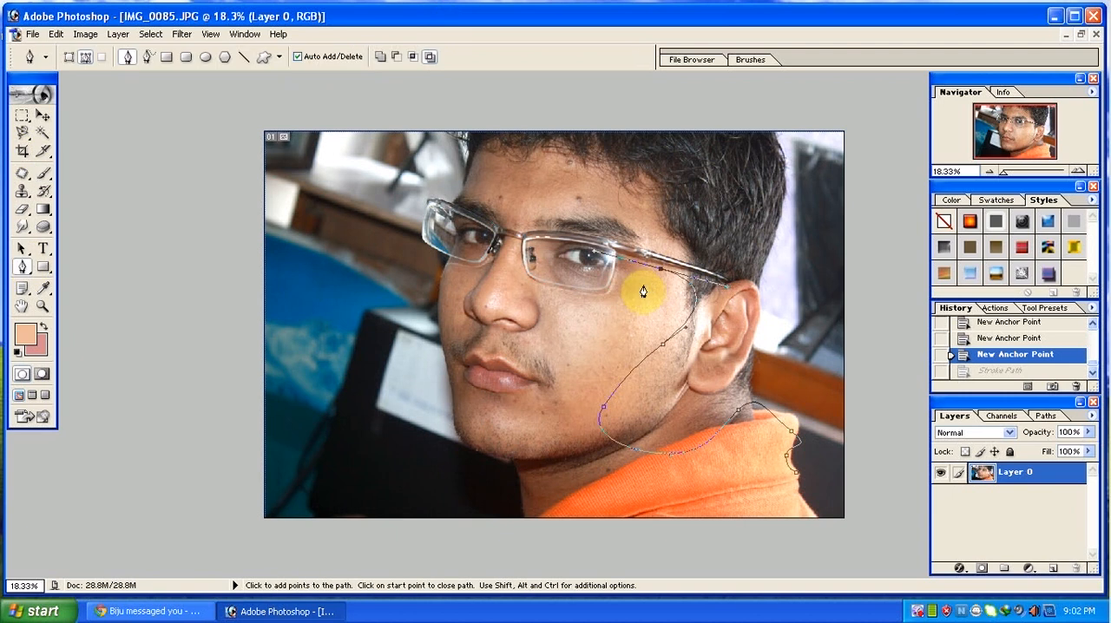
right_click(652, 281)
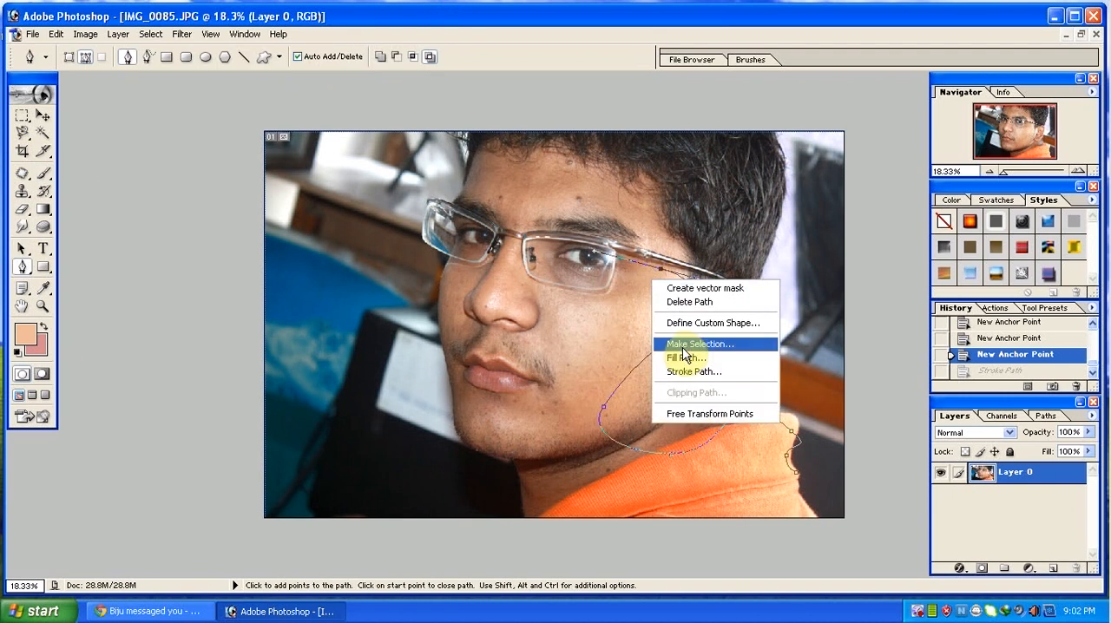
left_click(28, 340)
left_click(20, 332)
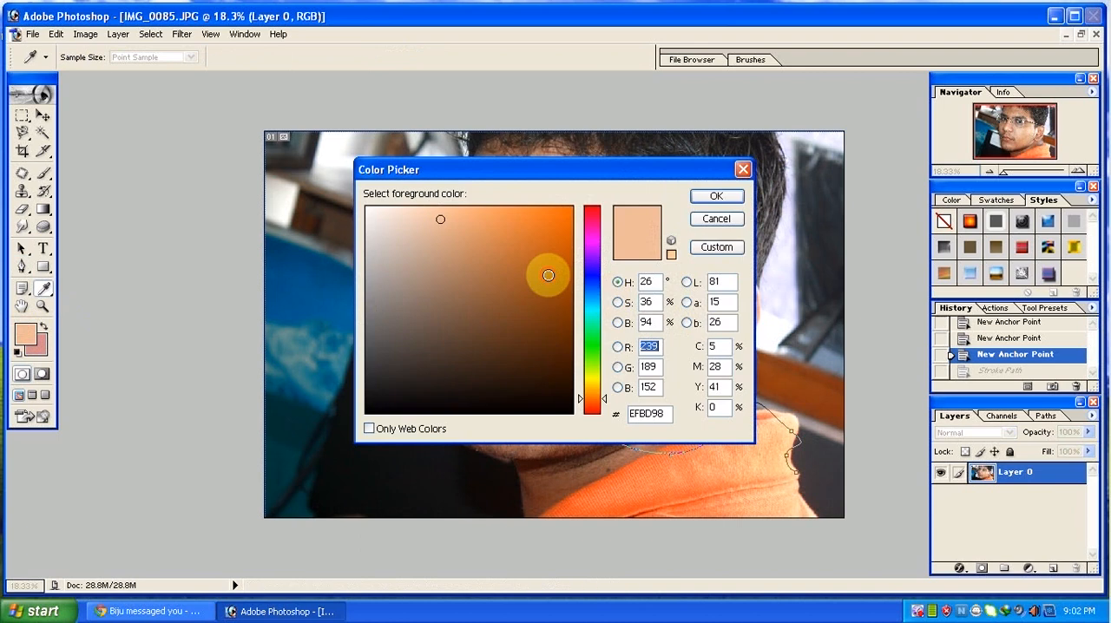
left_click_drag(548, 275, 600, 182)
left_click_drag(600, 229, 599, 207)
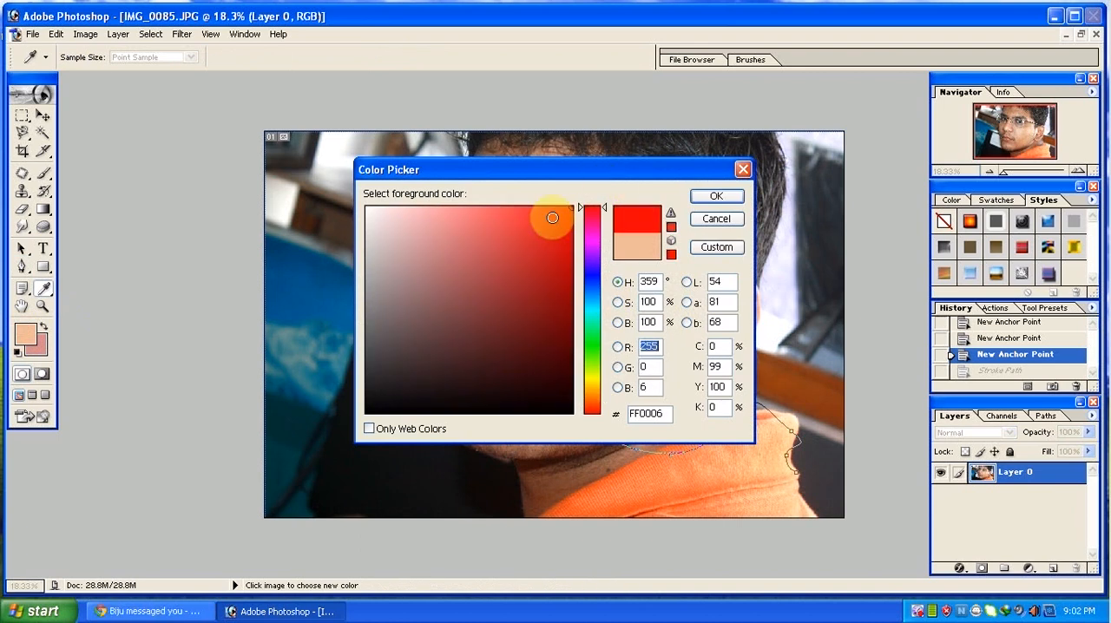
key("Return")
Stroke the path with the red Brush with Simulate Pressure on, and undo the stroke.
right_click(752, 326)
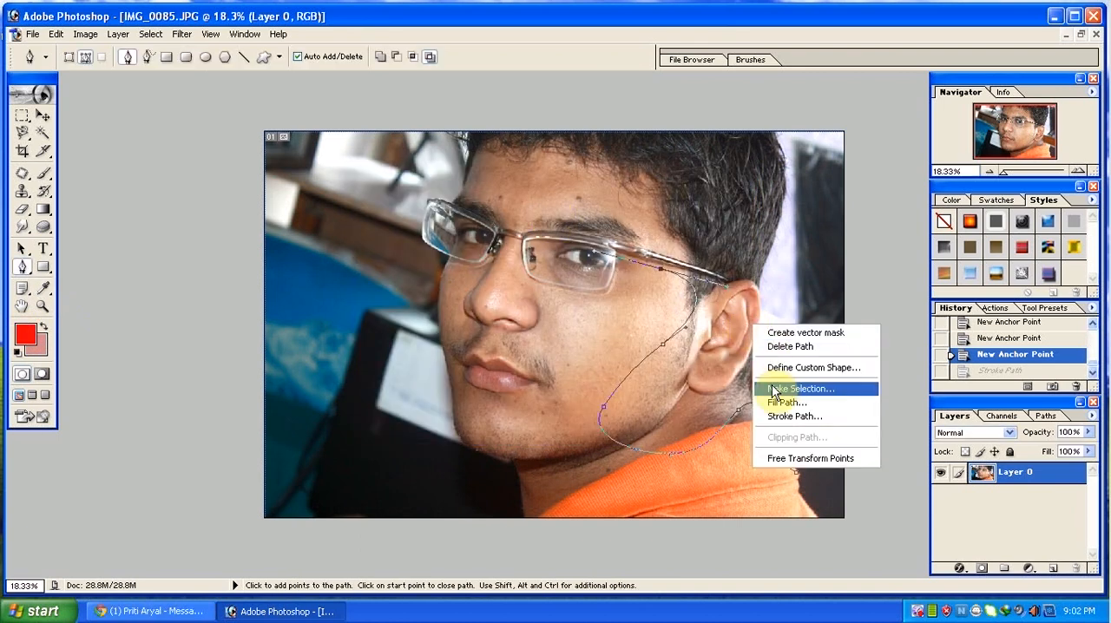
left_click(776, 415)
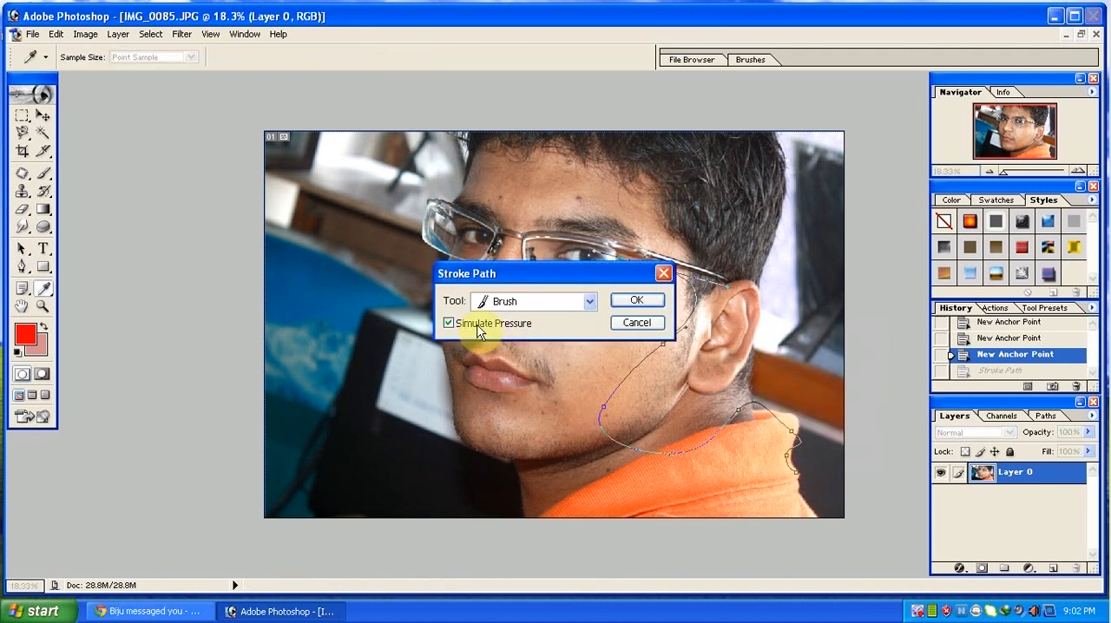
left_click(636, 300)
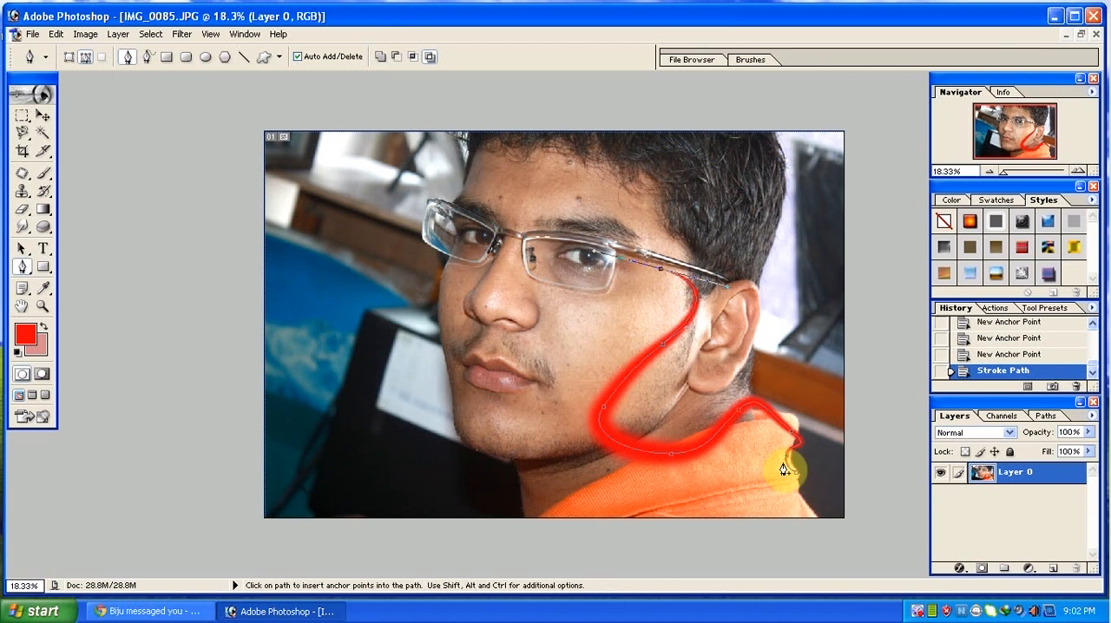
key("ctrl+z")
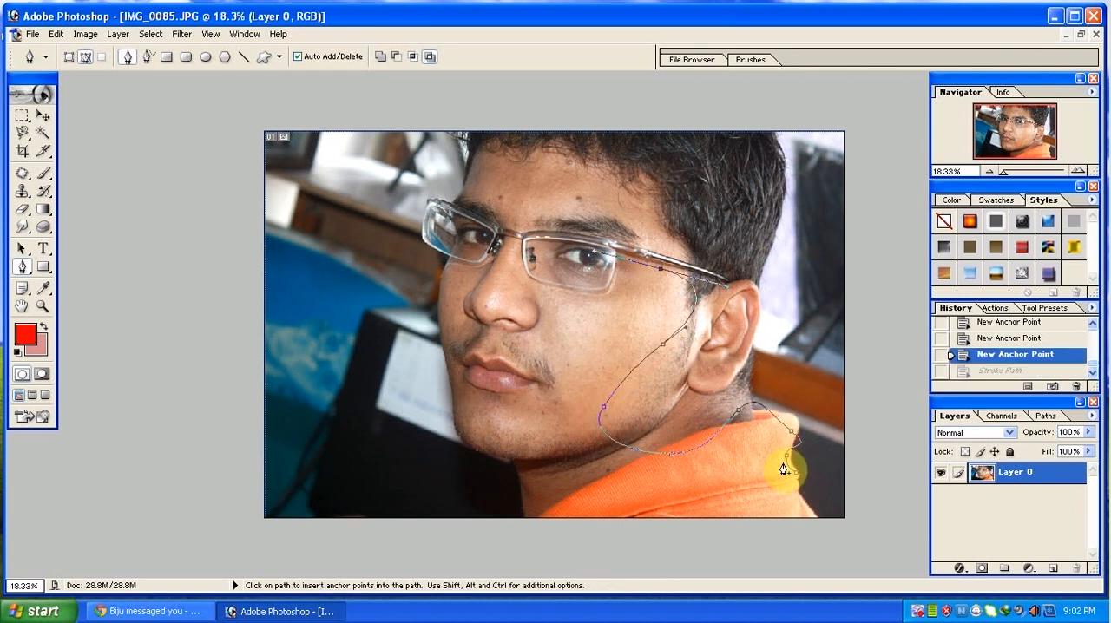
Stroke the path with the red Brush with Simulate Pressure off, and undo the stroke.
right_click(589, 328)
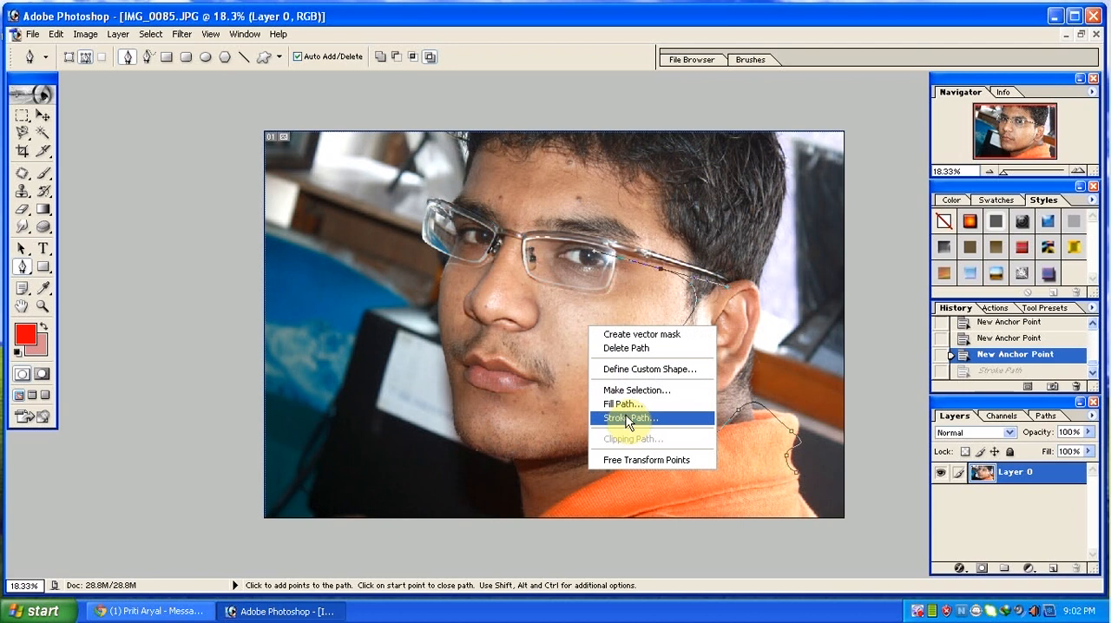
left_click(626, 418)
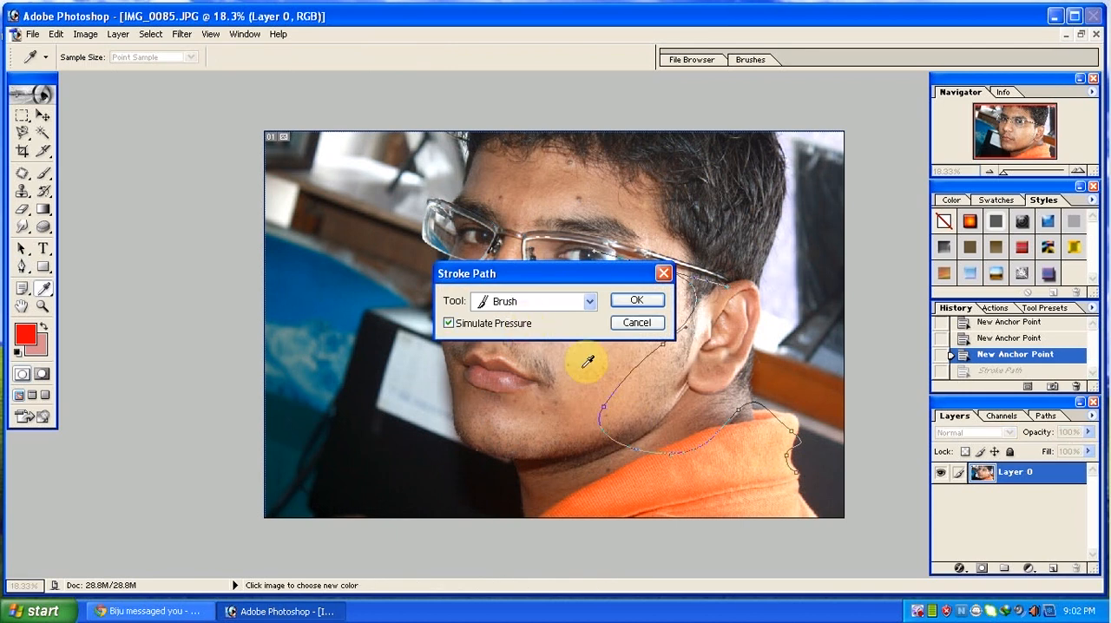
left_click(509, 323)
left_click(627, 300)
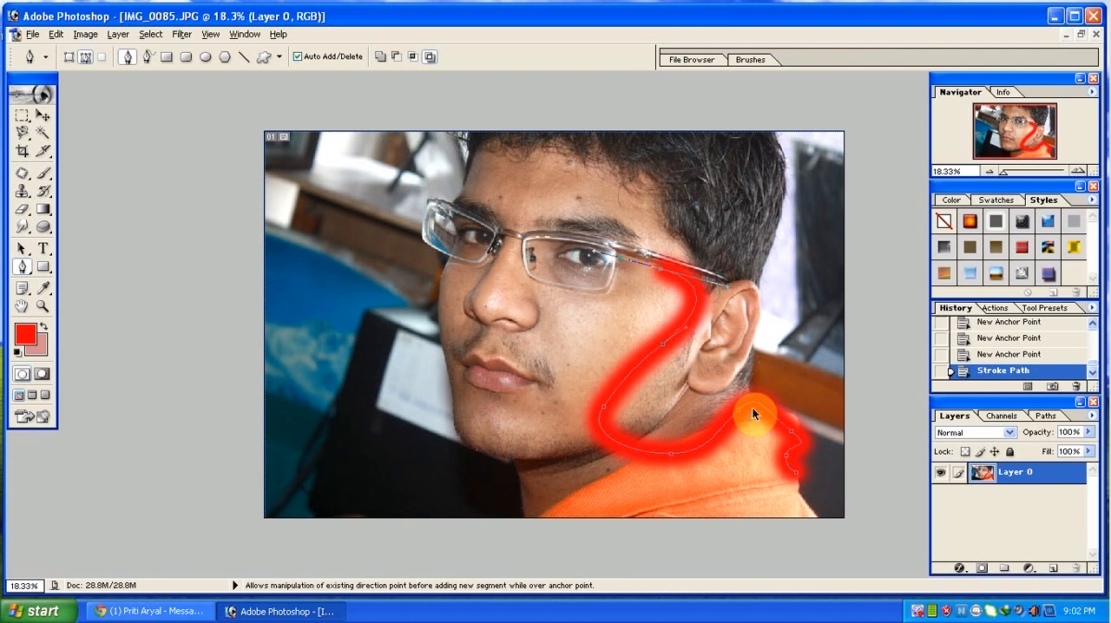
key("ctrl+z")
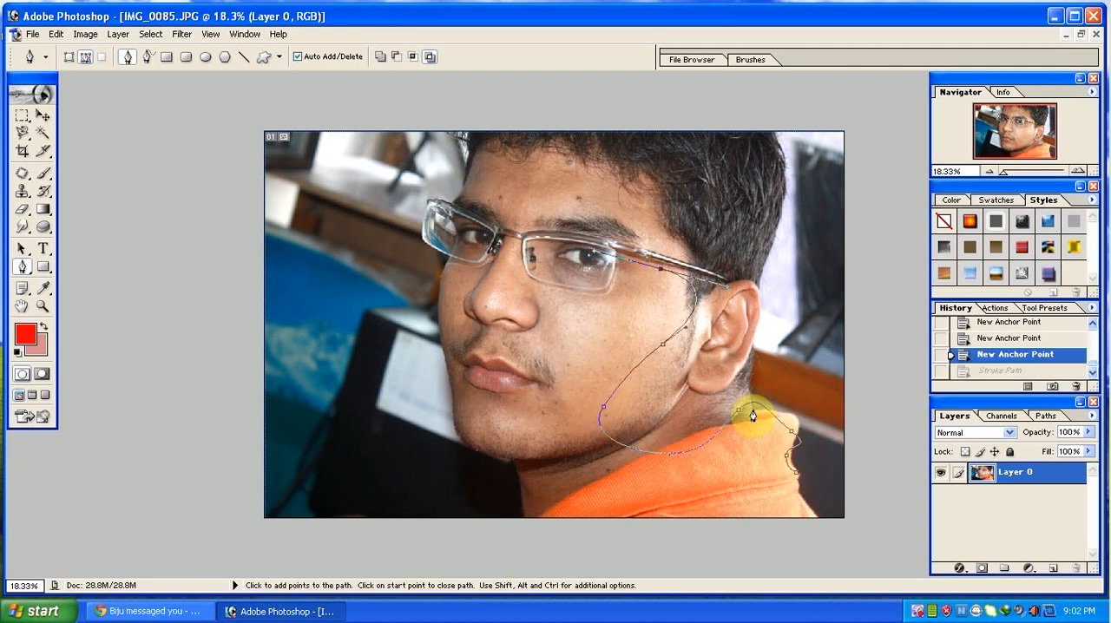
Convert the pen path into a selection, switch to the Rectangle tool and deselect.
right_click(661, 341)
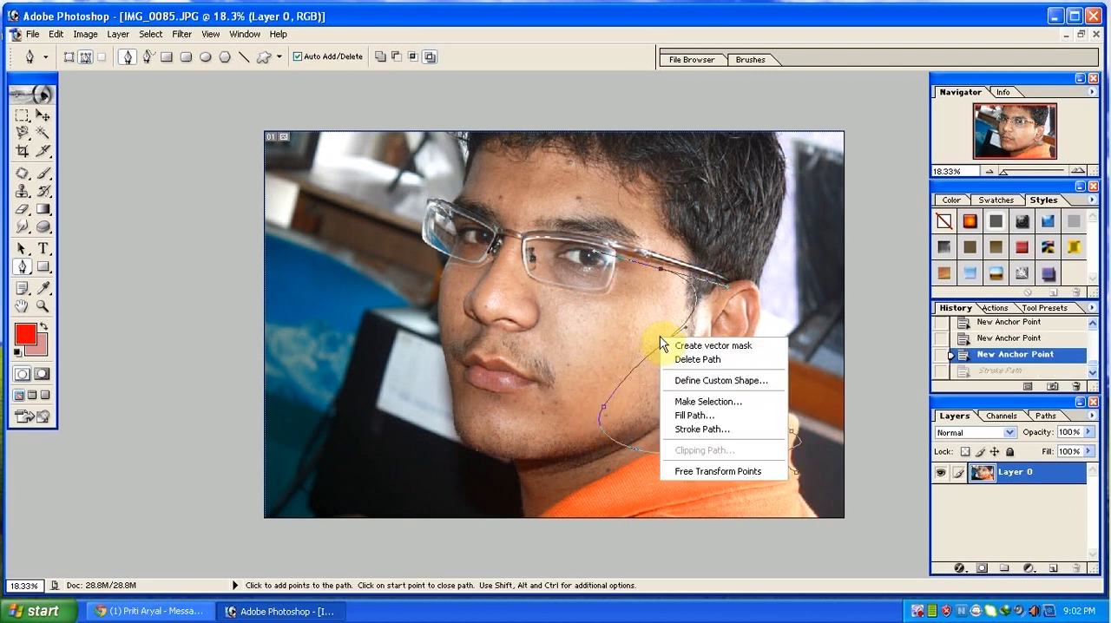
left_click(702, 400)
key("Return")
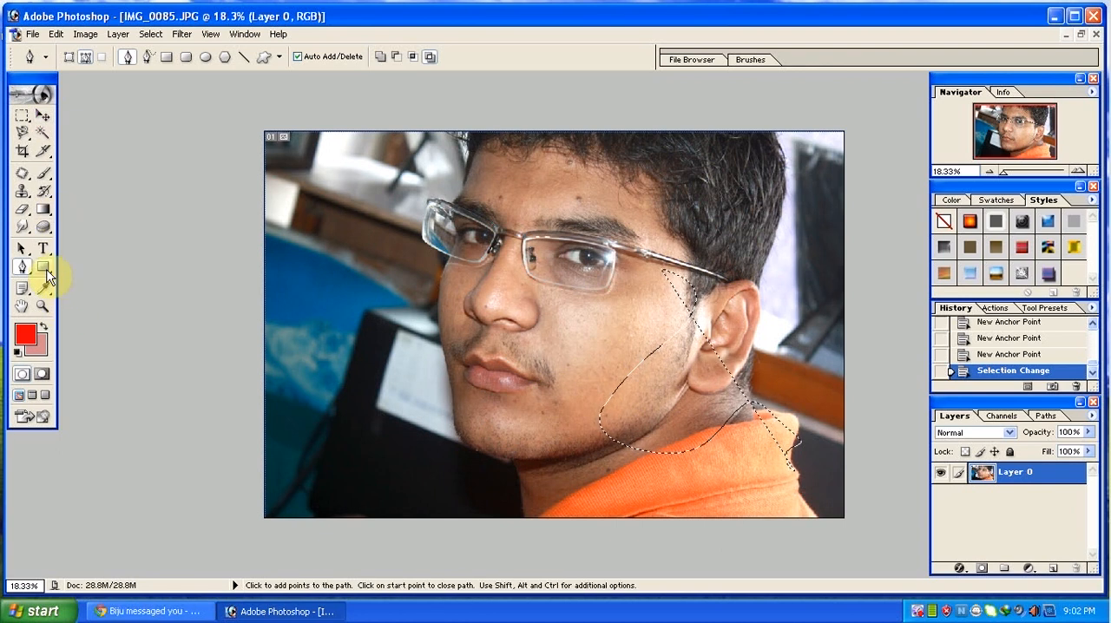
left_click(43, 267)
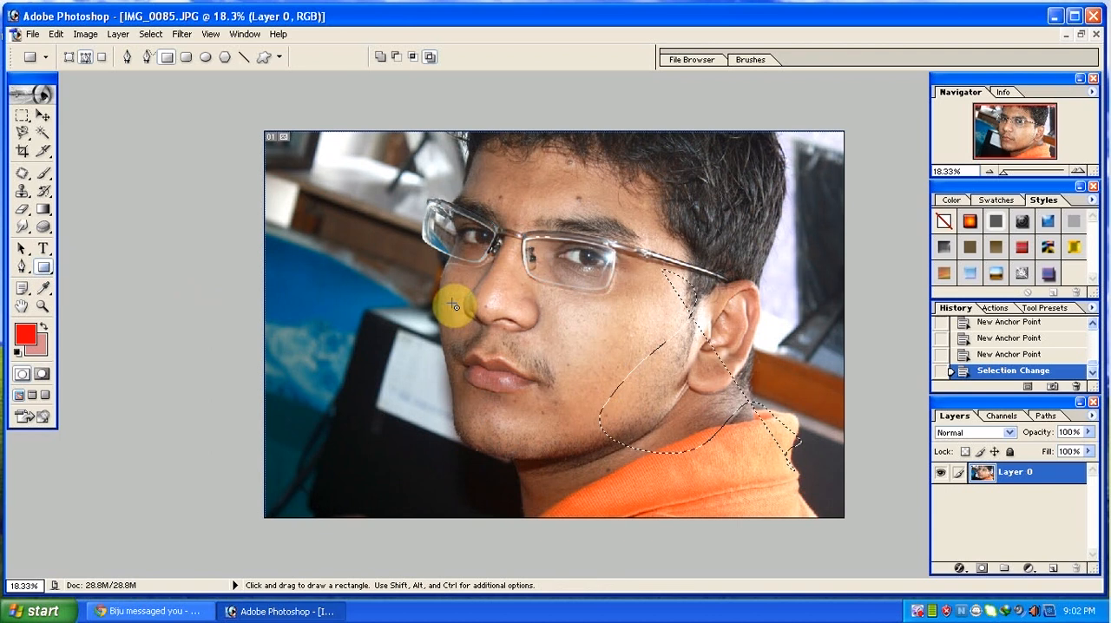
key("ctrl+d")
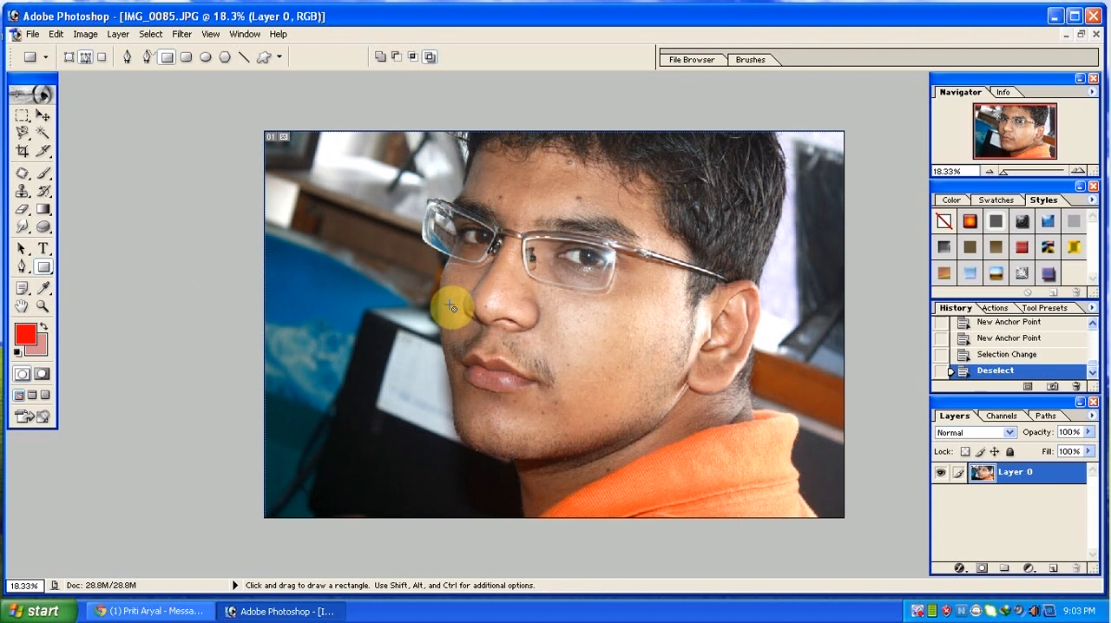
Draw a rectangular path over the monitor and nose, and a starburst custom shape path over the cheek beside the ear.
left_click_drag(345, 246, 536, 386)
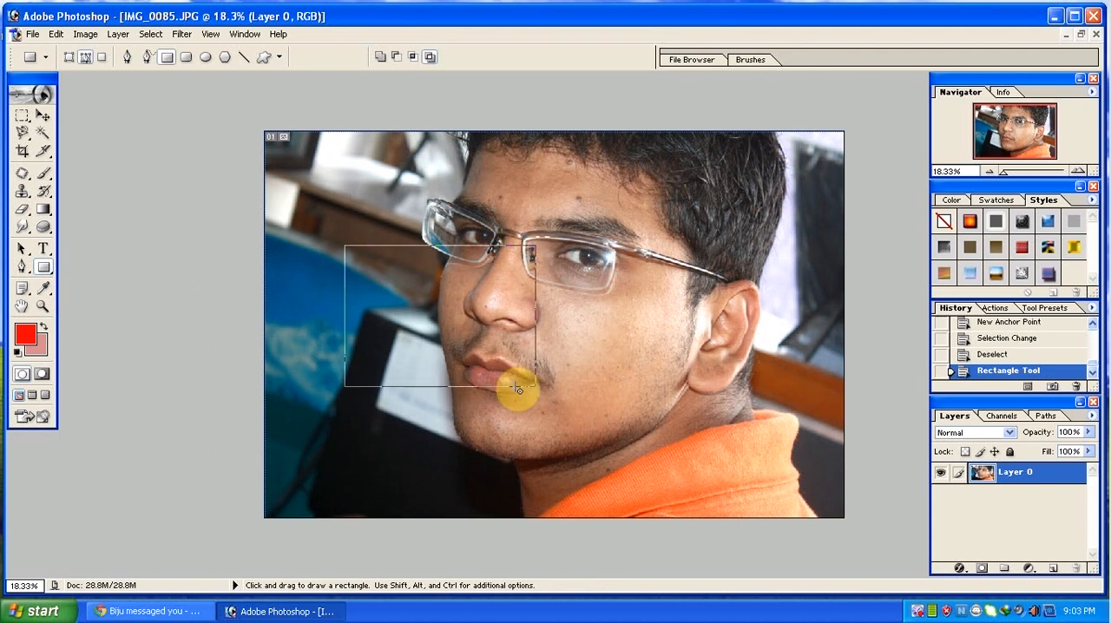
left_click(50, 274)
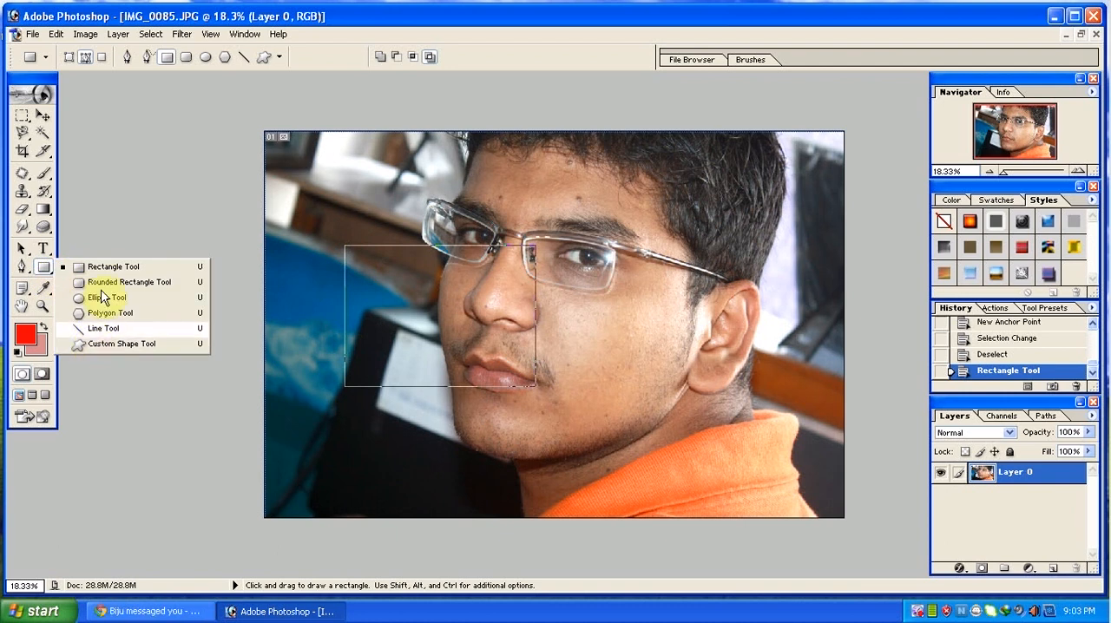
left_click(97, 345)
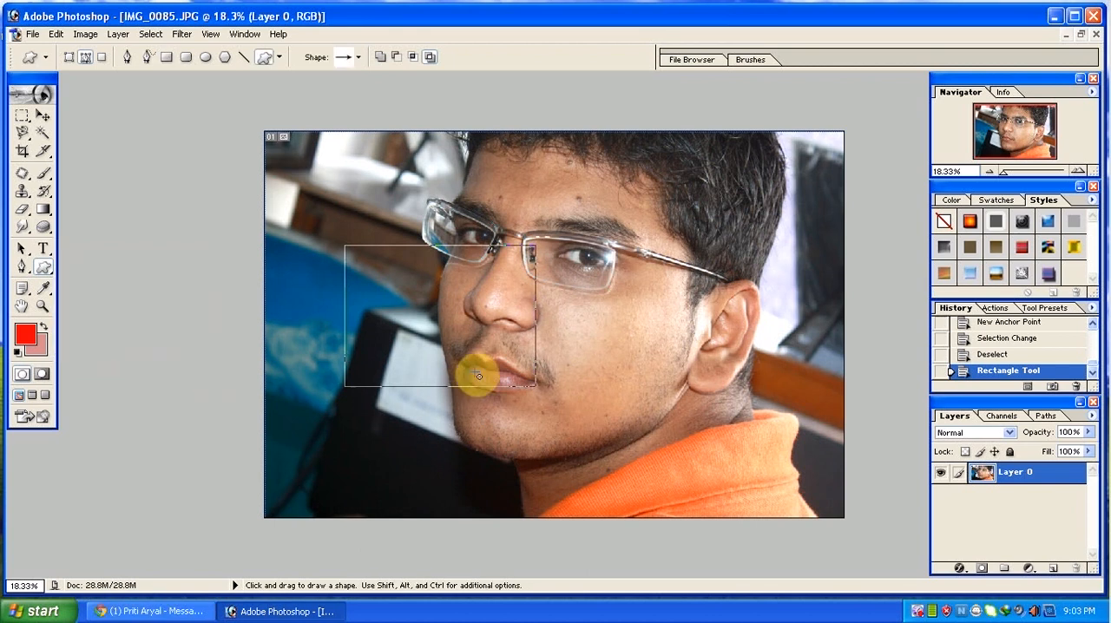
right_click(584, 286)
left_click(632, 322)
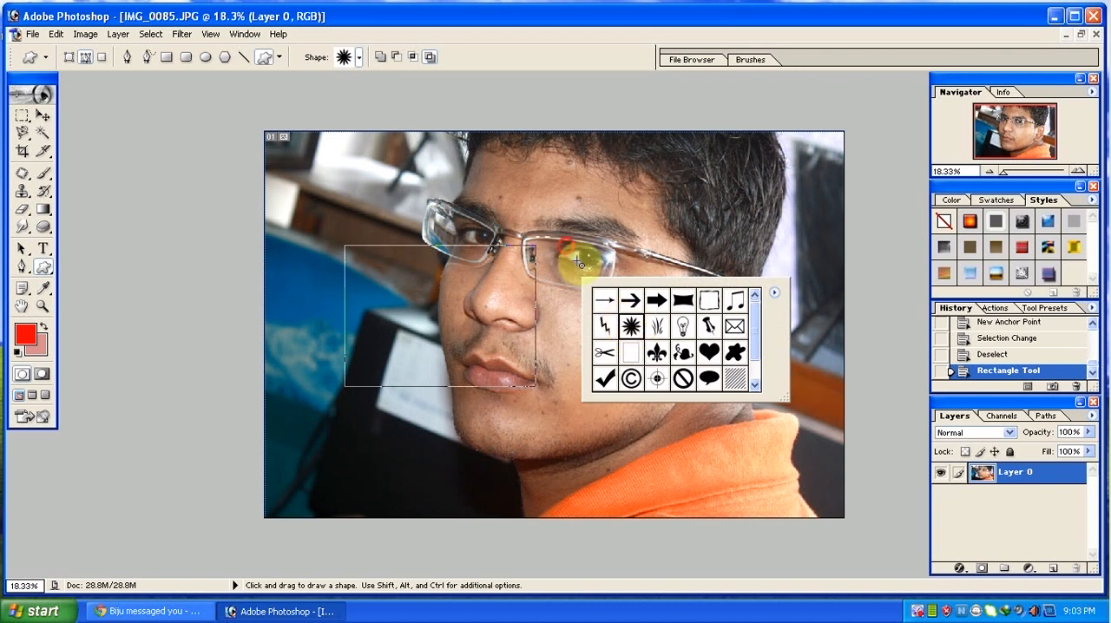
left_click_drag(569, 249, 719, 398)
Draw a crosshair target custom shape path over the nose and mouth.
right_click(483, 273)
left_click(557, 373)
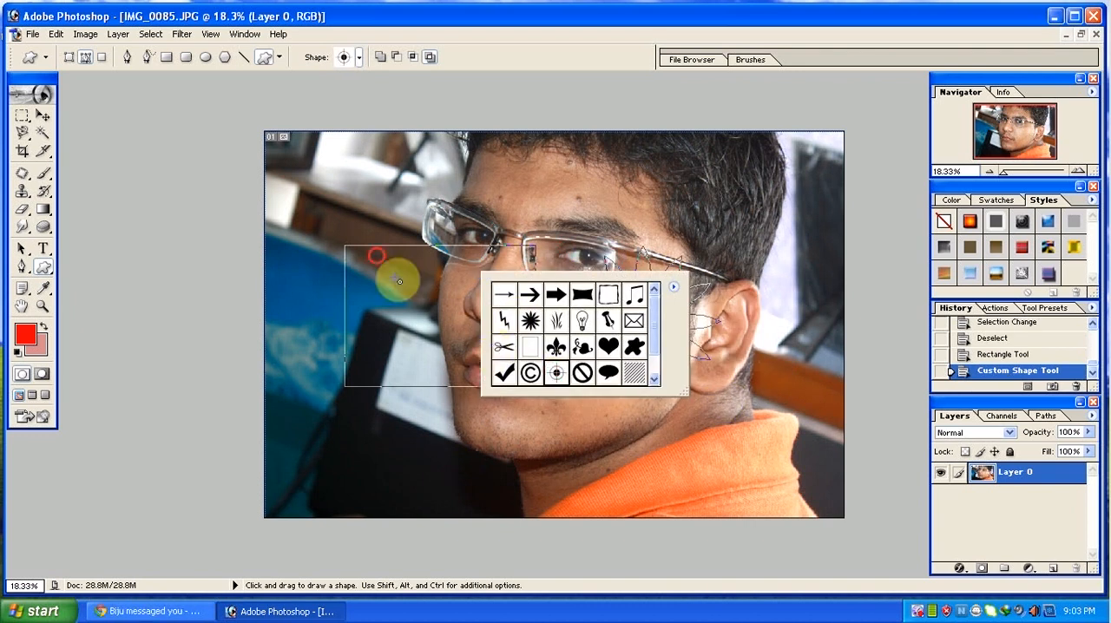
left_click_drag(385, 260, 633, 454)
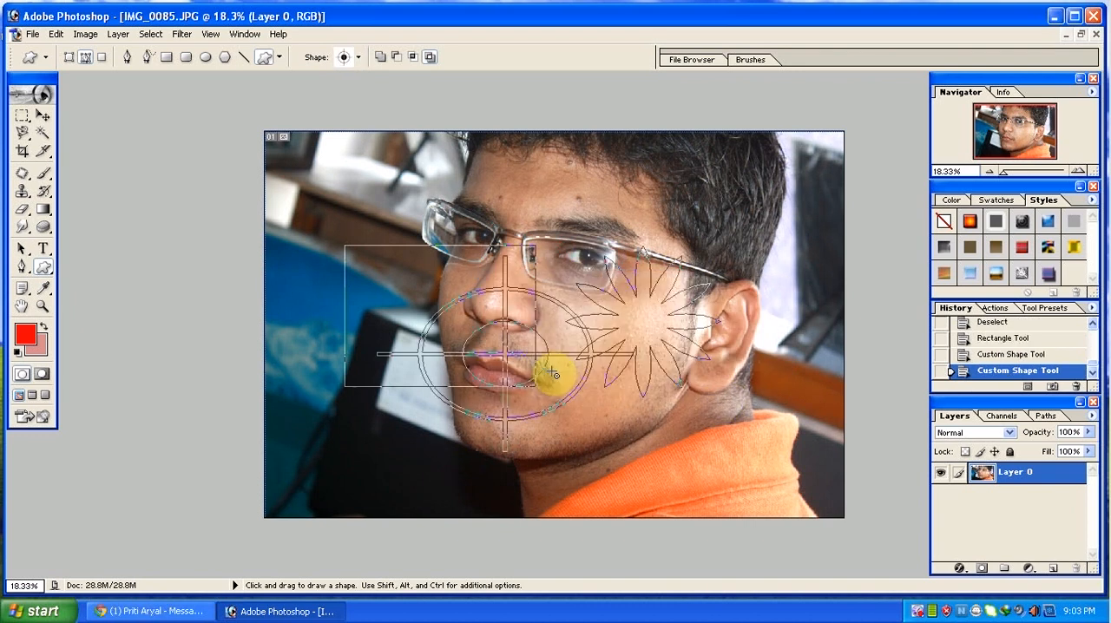
Undo the rectangle and both custom shape paths.
key("ctrl+alt+z")
key("ctrl+alt+z")
key("ctrl+alt+z")
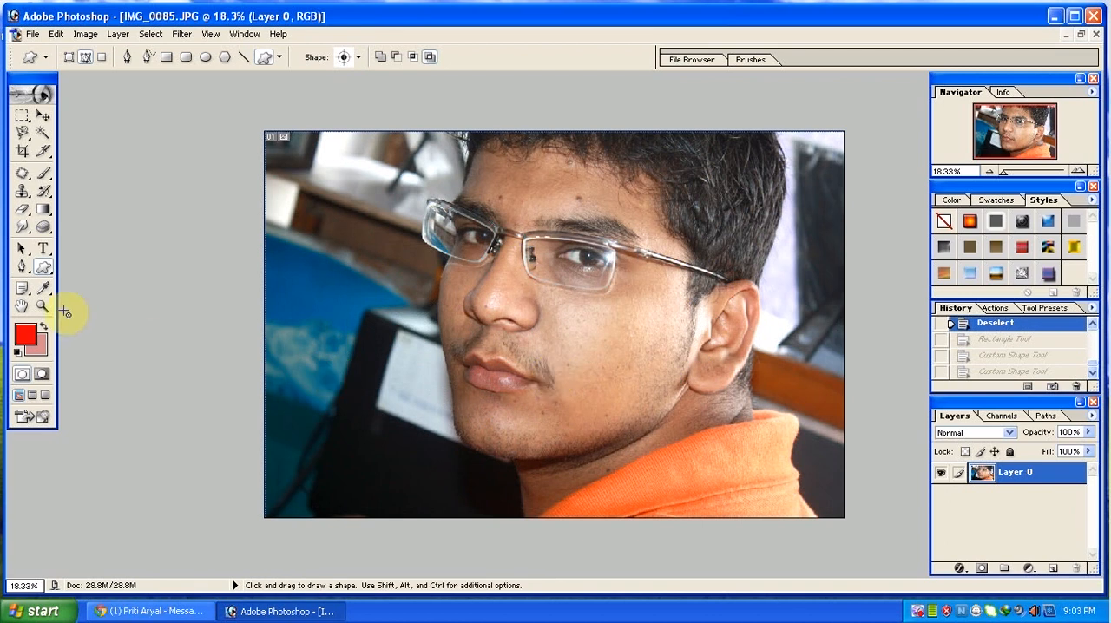
Zoom in on the face to 33.3% and pan around the photo with the Hand tool.
left_click(22, 308)
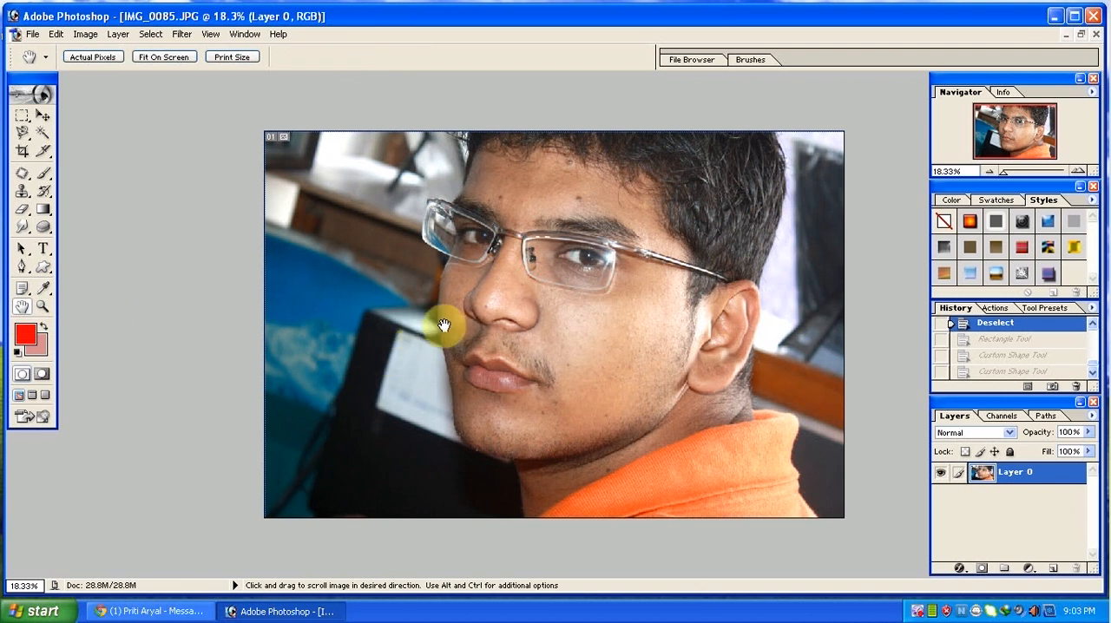
left_click(491, 314, "ctrl")
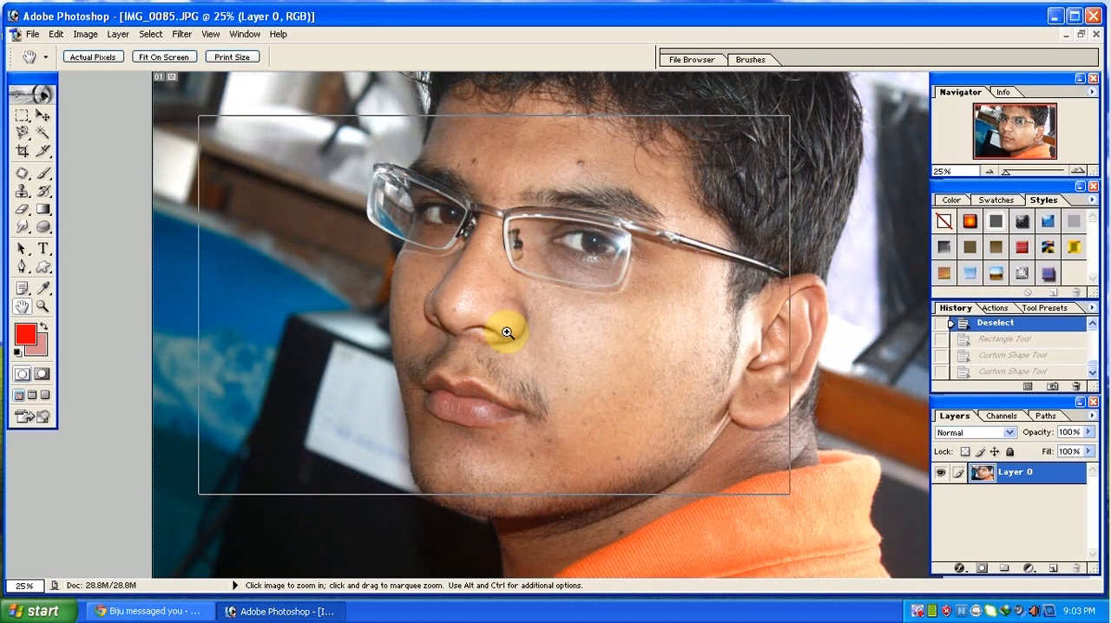
left_click(504, 328, "ctrl")
left_click_drag(548, 303, 359, 342)
left_click_drag(444, 411, 287, 211)
left_click_drag(468, 279, 434, 486)
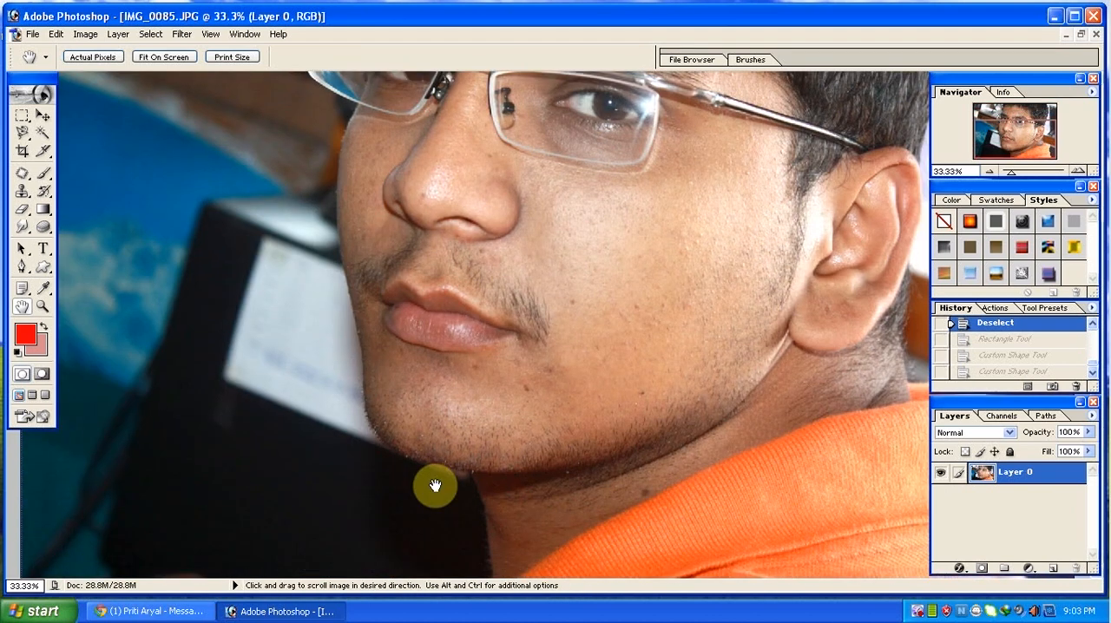
left_click_drag(538, 377, 480, 480)
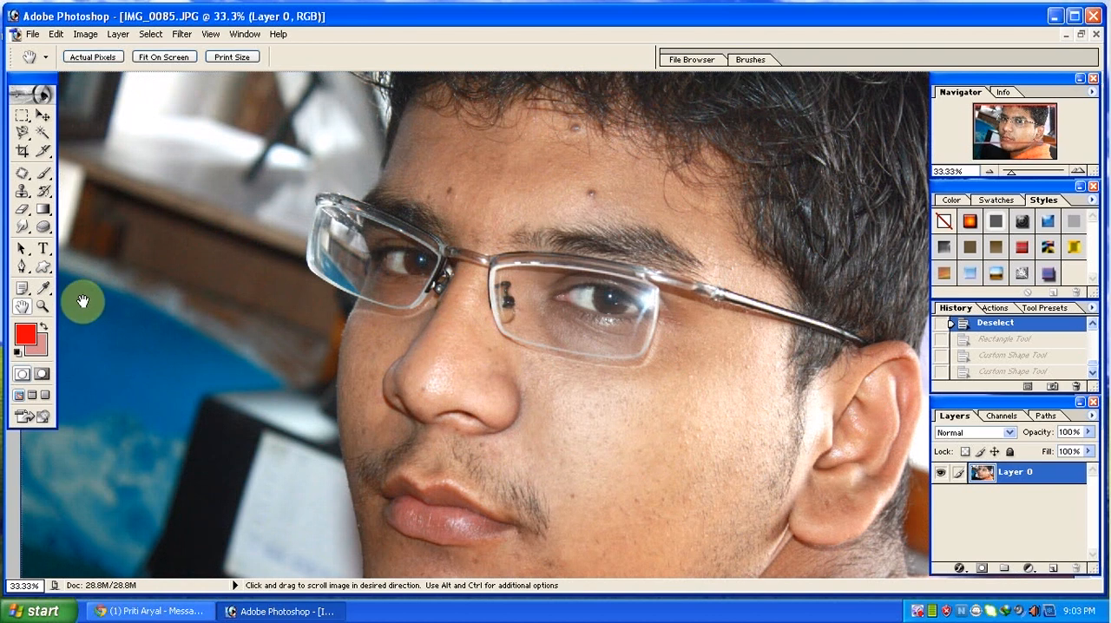
Zoom in on the glasses to 66.7% with the Zoom tool, and zoom back out to 12.5%.
left_click(43, 306)
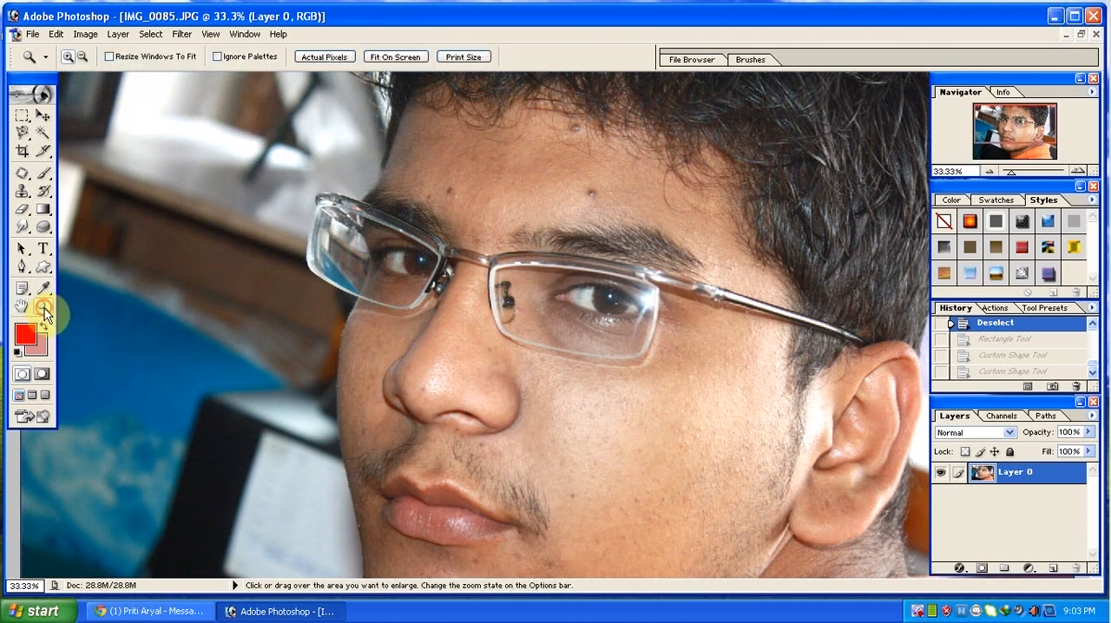
left_click(419, 322)
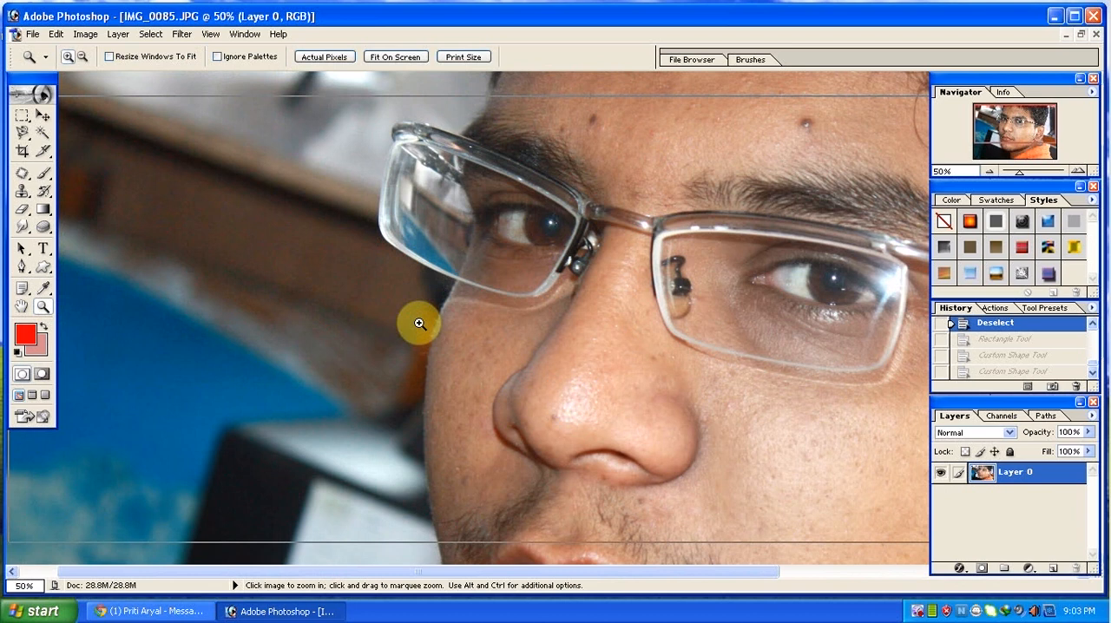
left_click(417, 320)
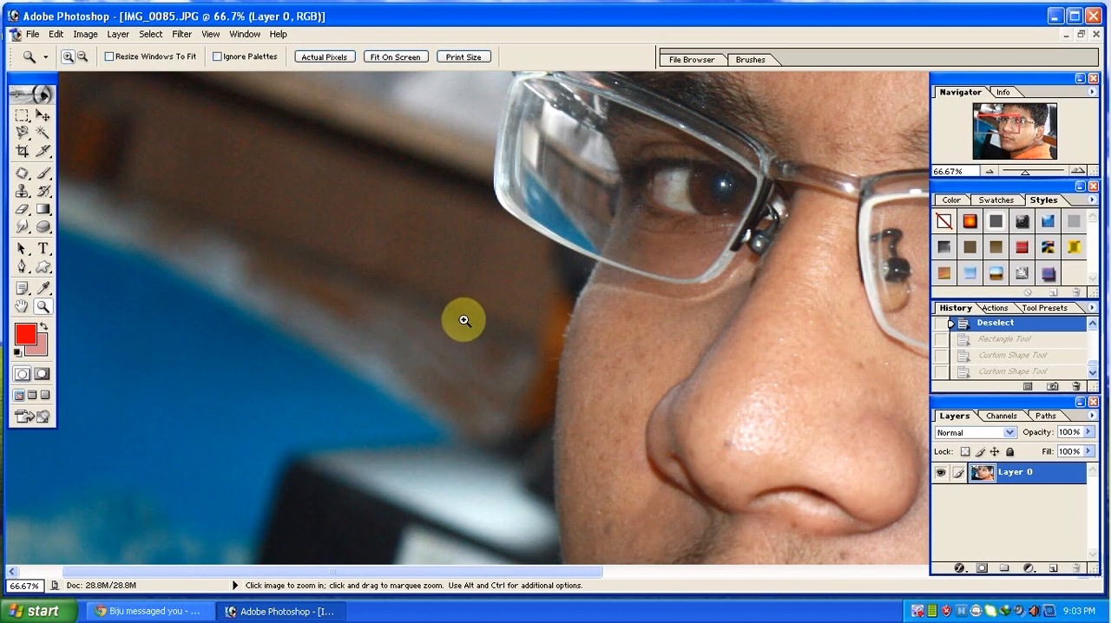
left_click(513, 367, "alt")
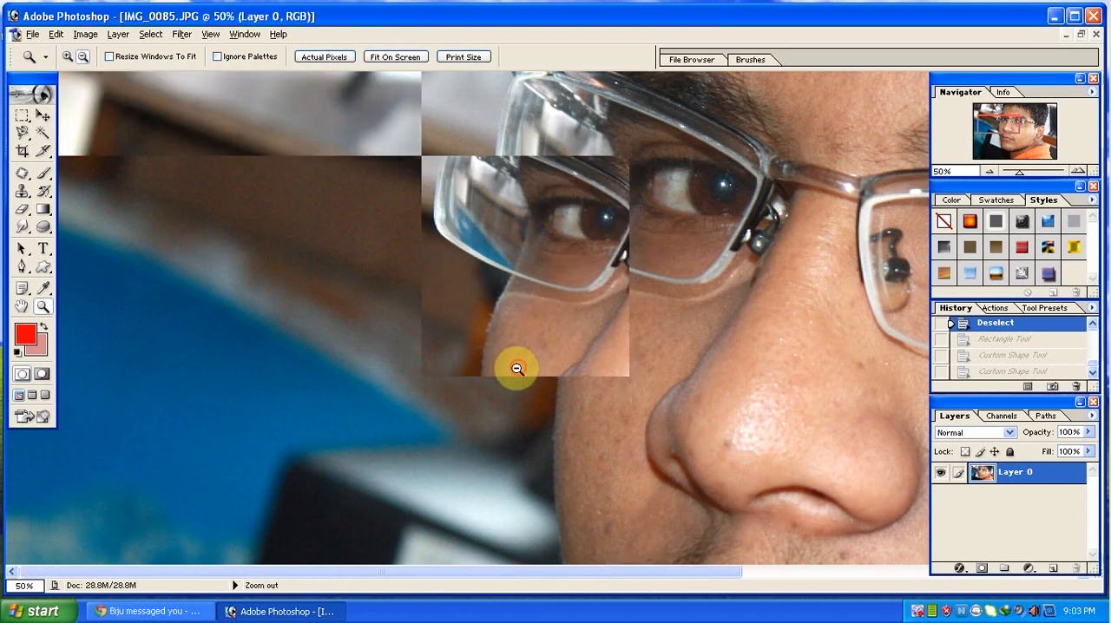
left_click(517, 369, "alt")
left_click(517, 369, "alt")
left_click(517, 369, "alt")
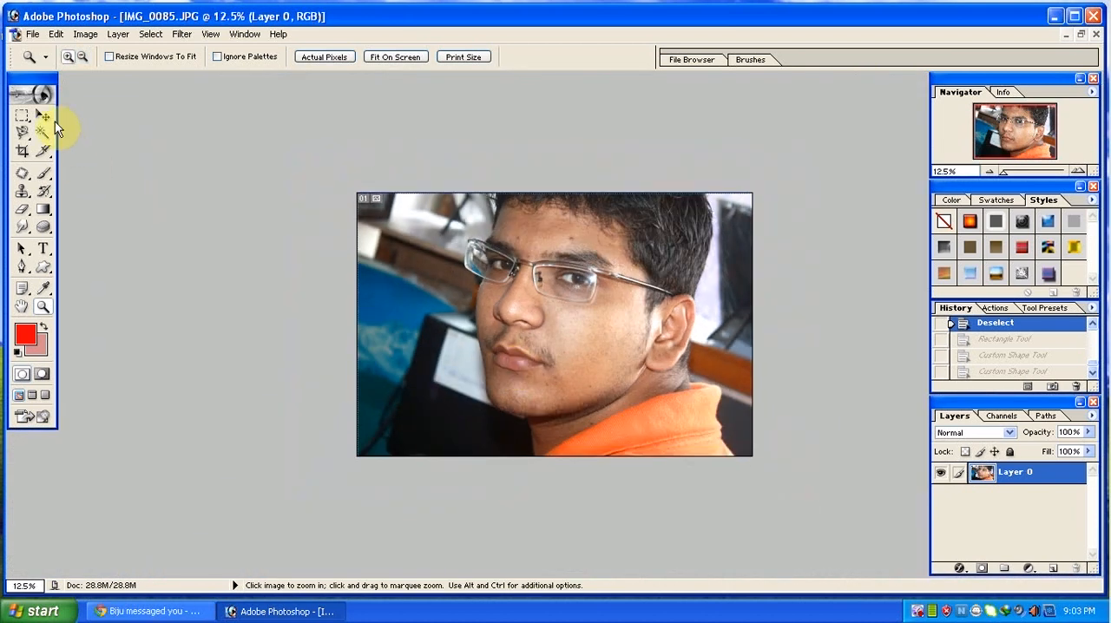
With the Move tool active, temporarily zoom in to 16.67% and back out to 8.33%.
left_click(46, 116)
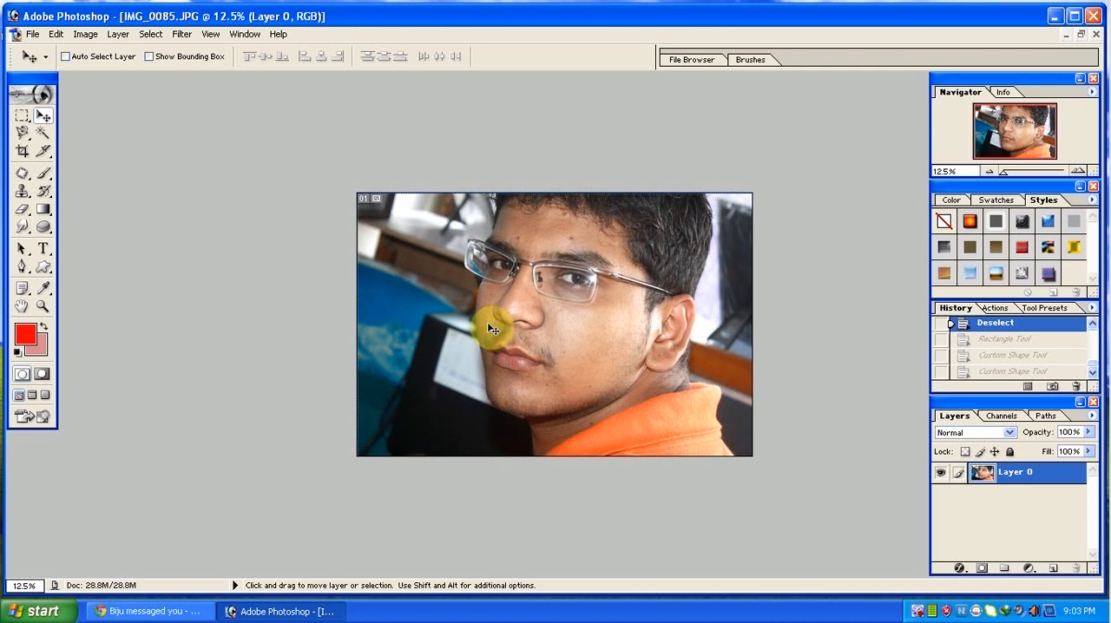
key("ctrl+space")
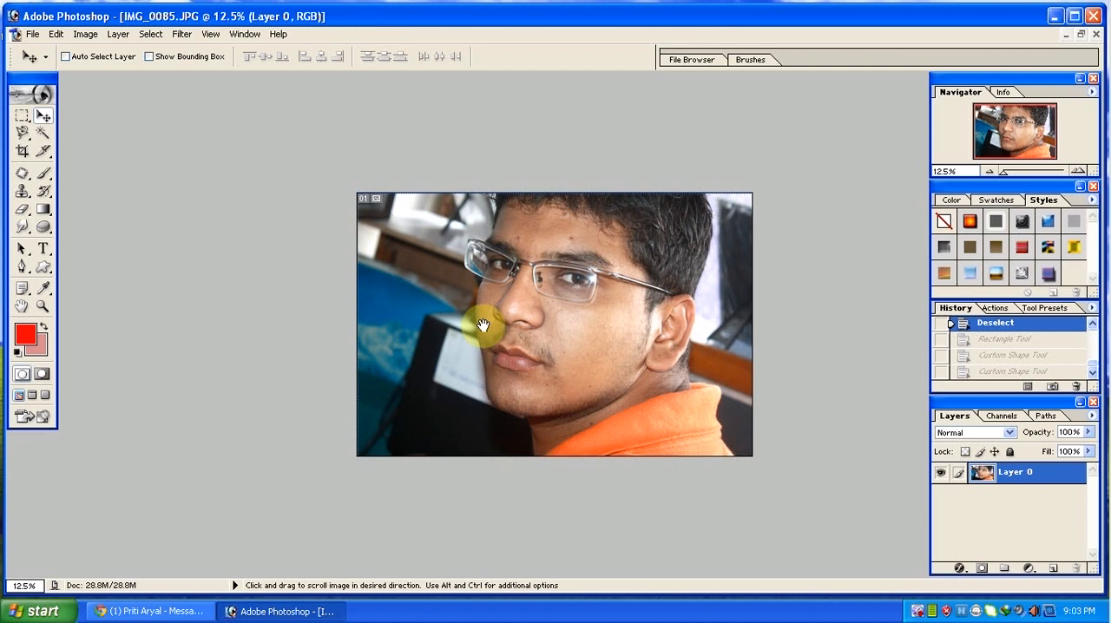
left_click(483, 325)
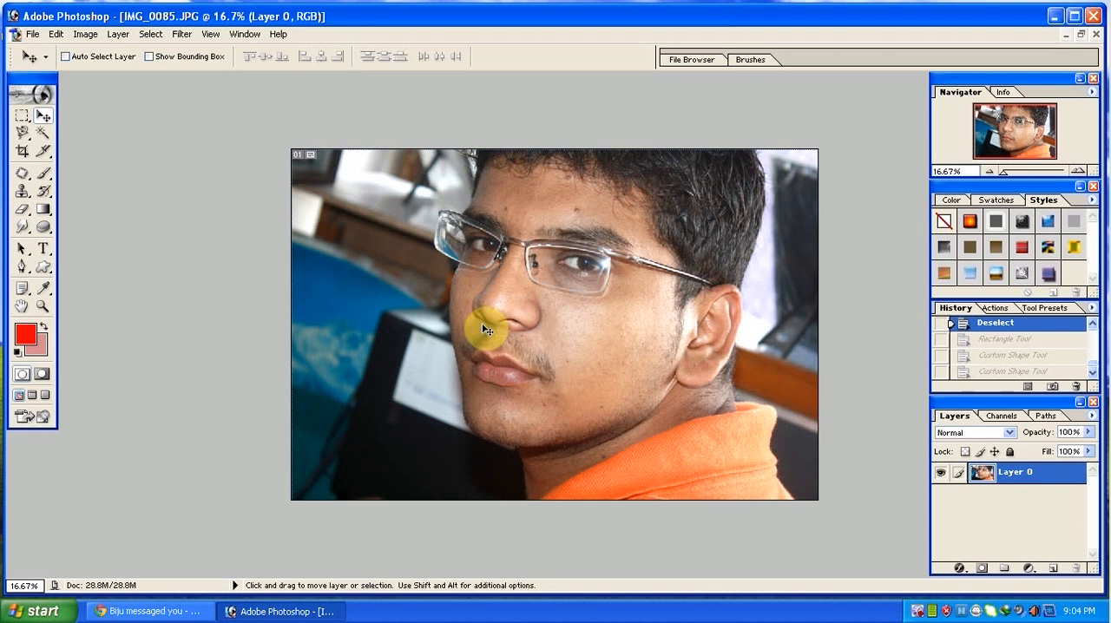
key("space")
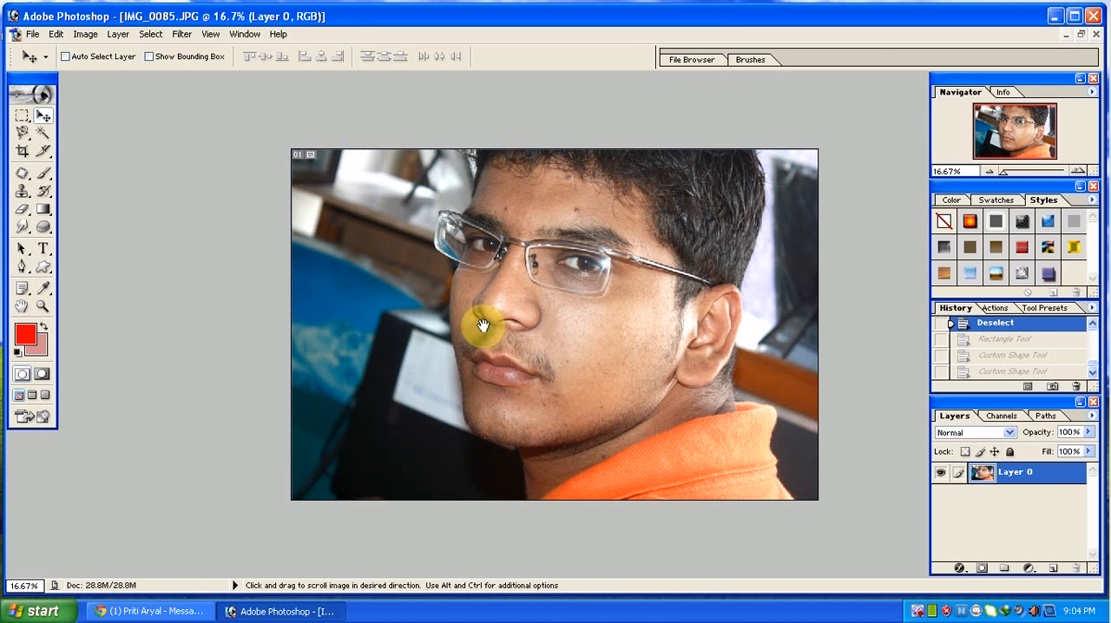
left_click(482, 326, "ctrl+alt")
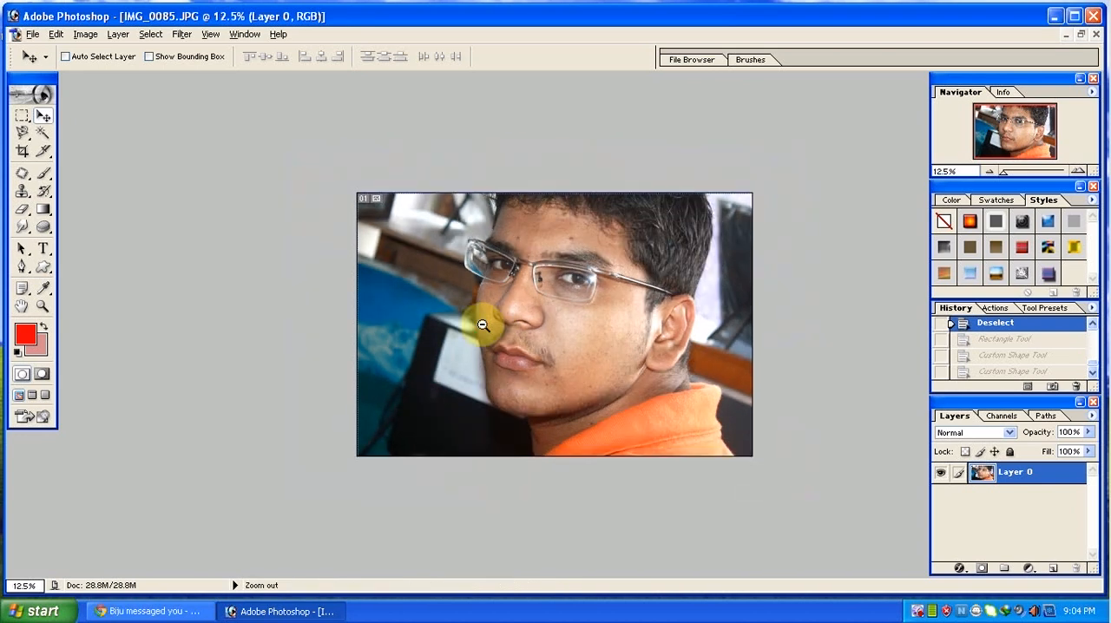
left_click(482, 326, "ctrl+alt")
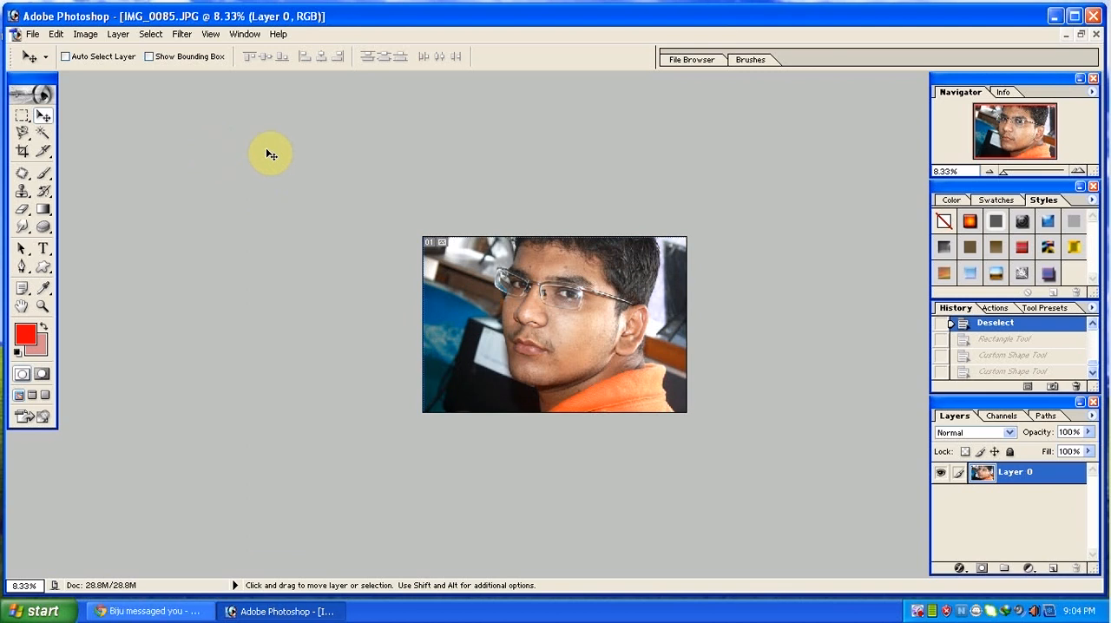
left_click(964, 434)
left_click(751, 333)
left_click(31, 40)
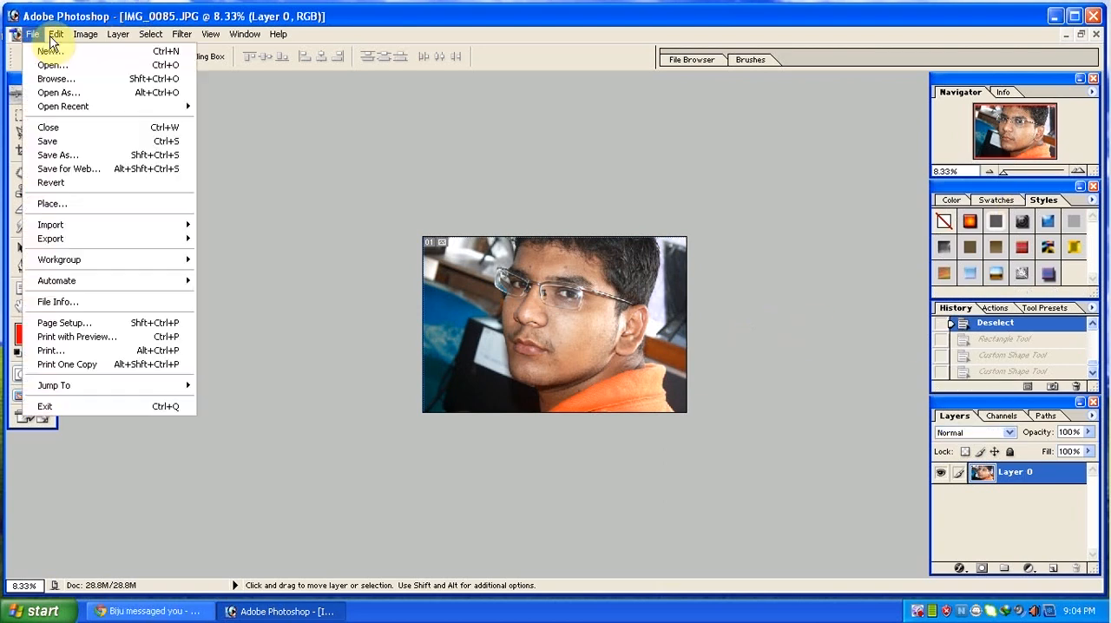
mouse_move(58, 39)
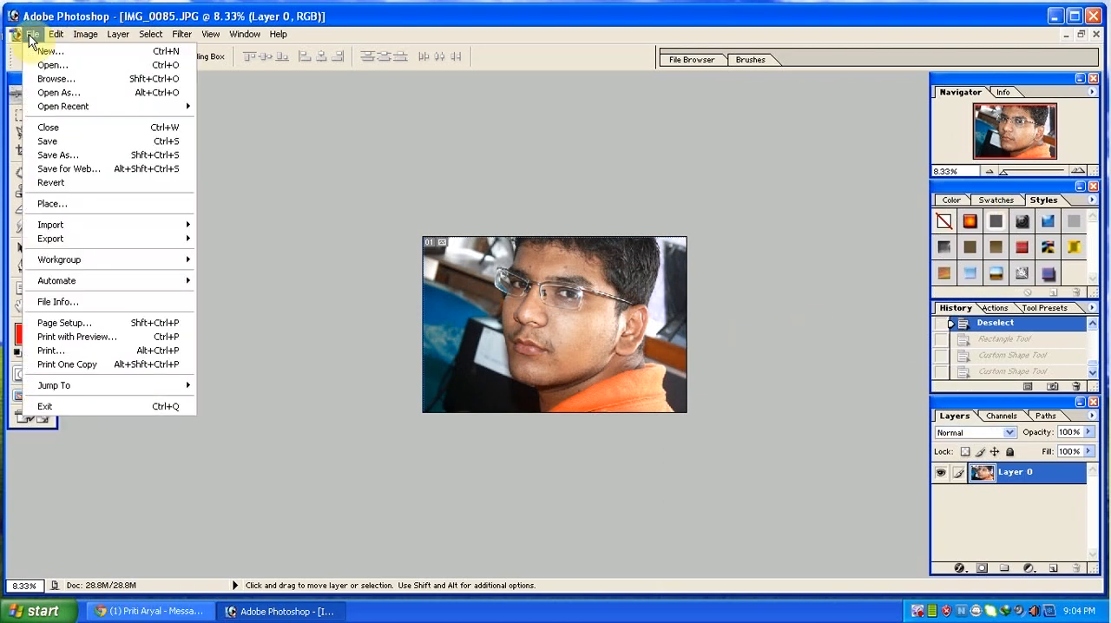
mouse_move(118, 34)
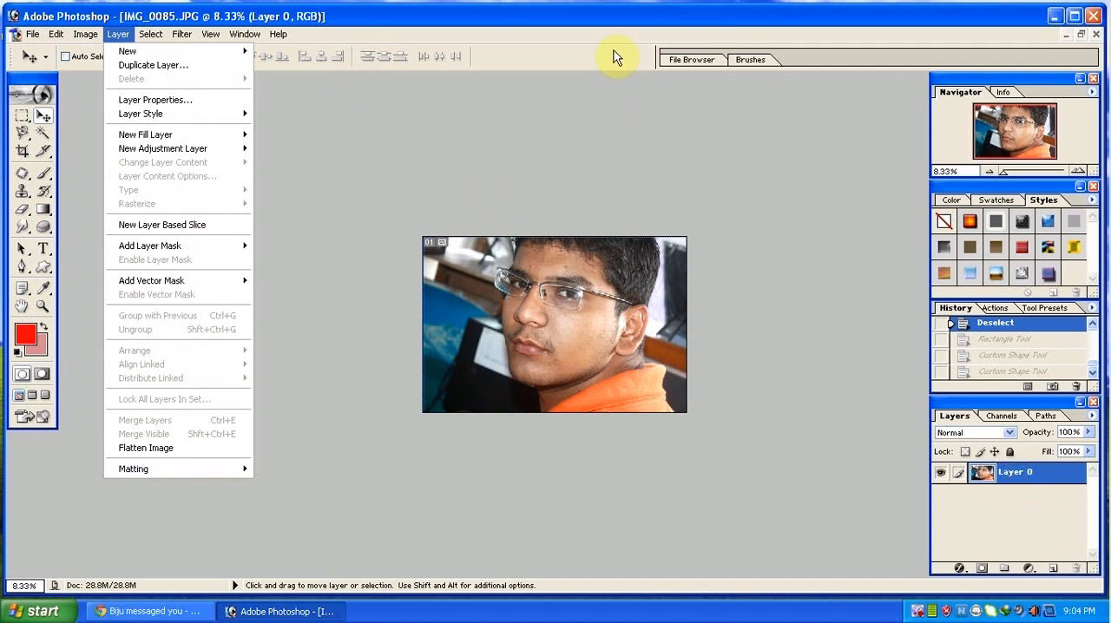
left_click(616, 29)
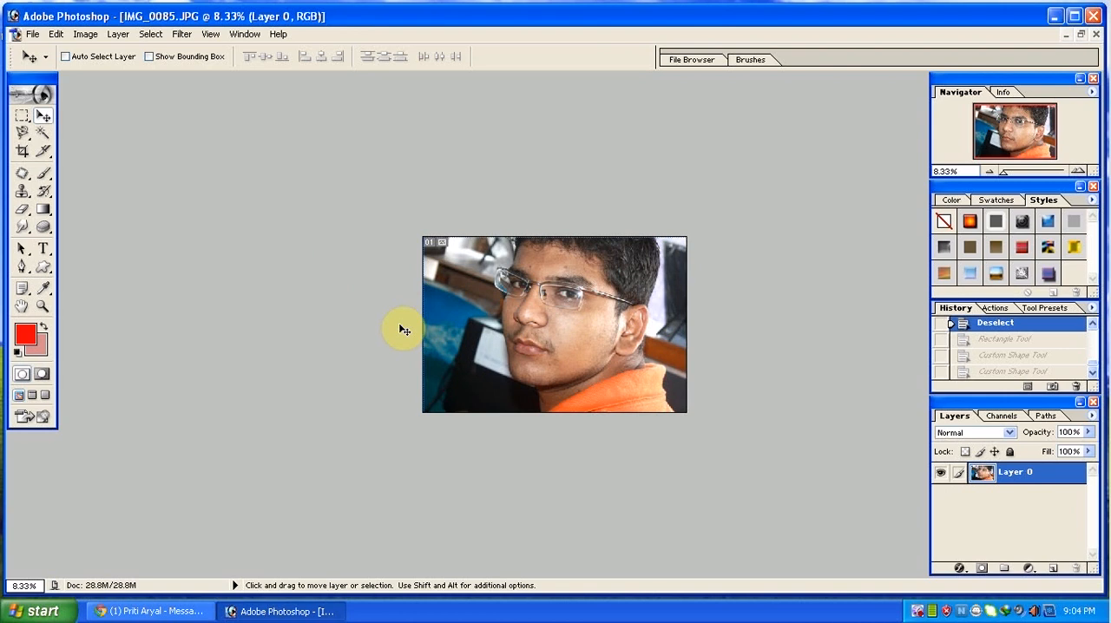
Try to distort the photo layer with Free Transform by displacing its two upper corners.
key("ctrl+t")
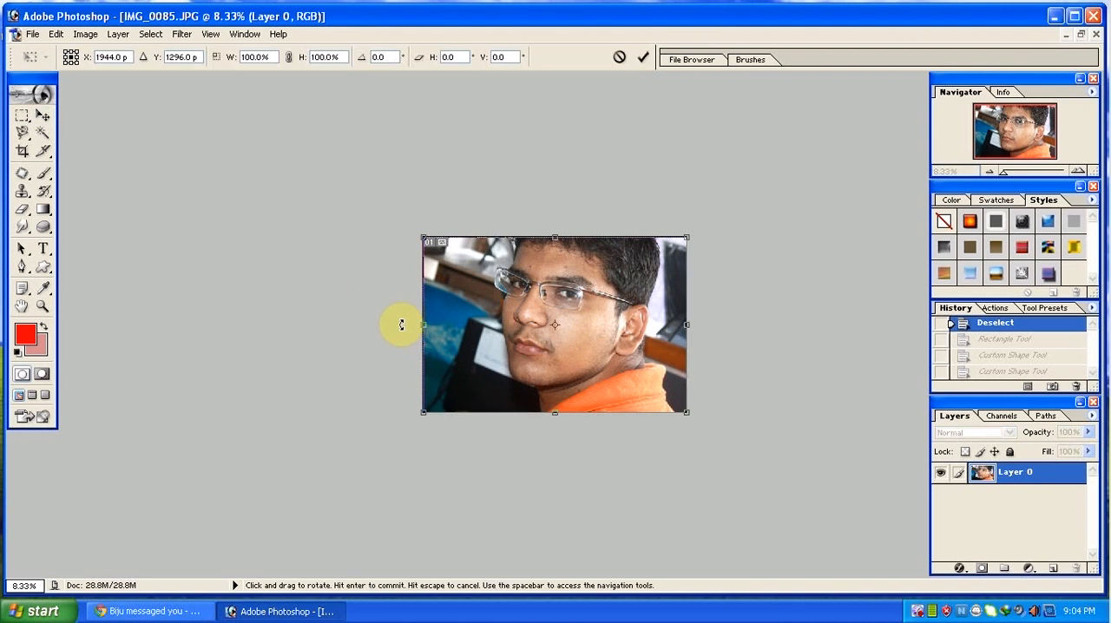
left_click_drag(688, 237, 646, 265)
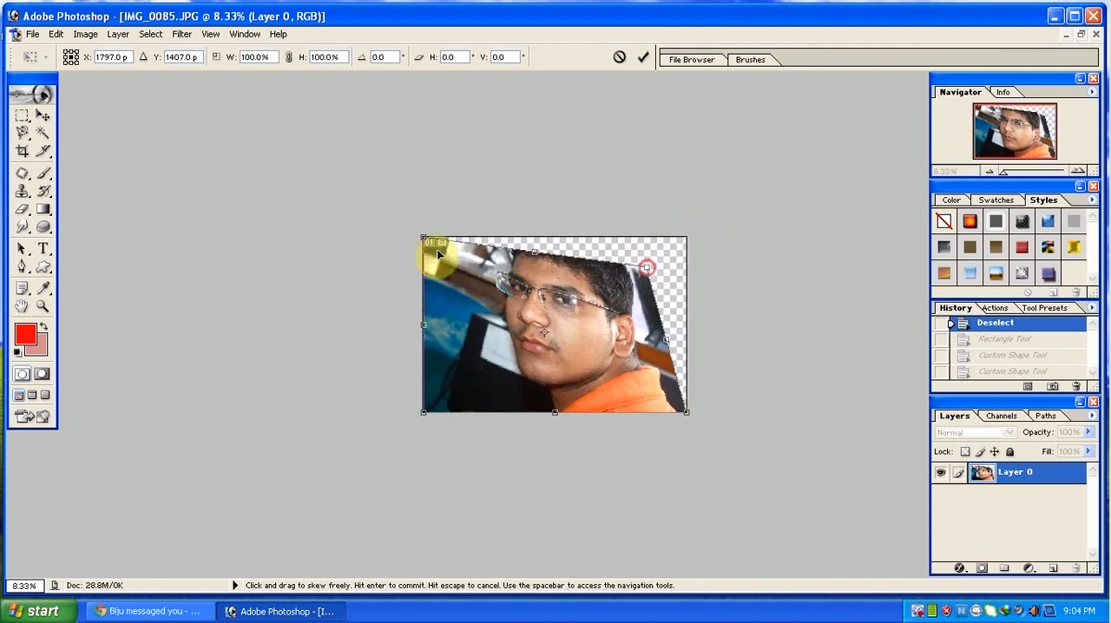
mouse_move(426, 237)
left_mouse_down()
mouse_move(489, 308)
mouse_move(409, 236)
left_mouse_up()
left_click_drag(648, 269, 684, 245)
key("Return")
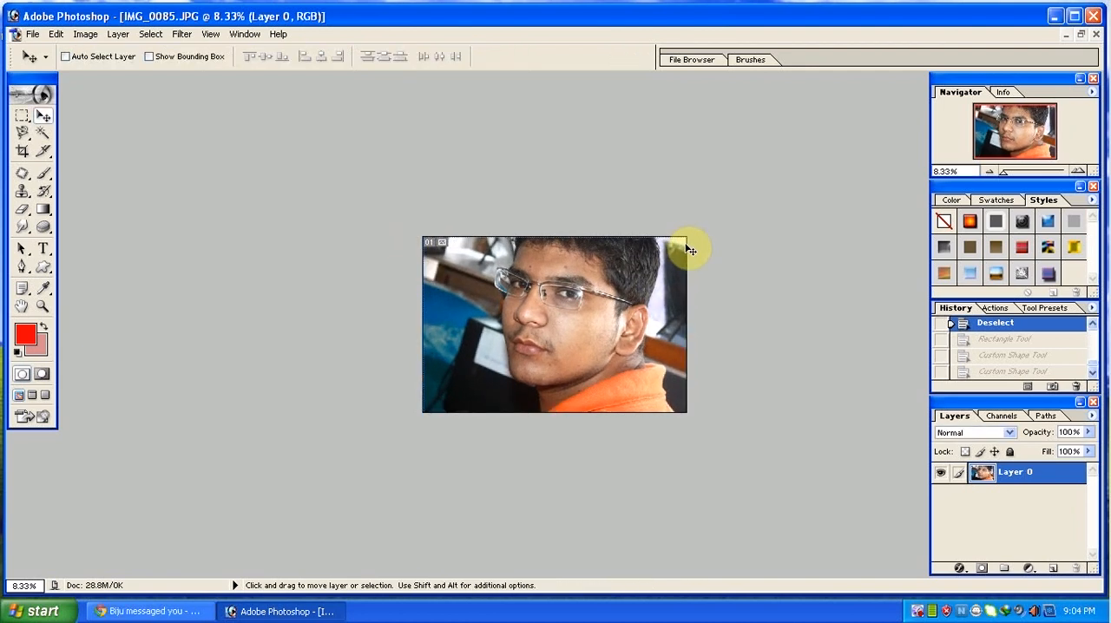
Select a rectangular area over the cheek beneath the glasses with the Rectangular Marquee tool.
left_click(56, 34)
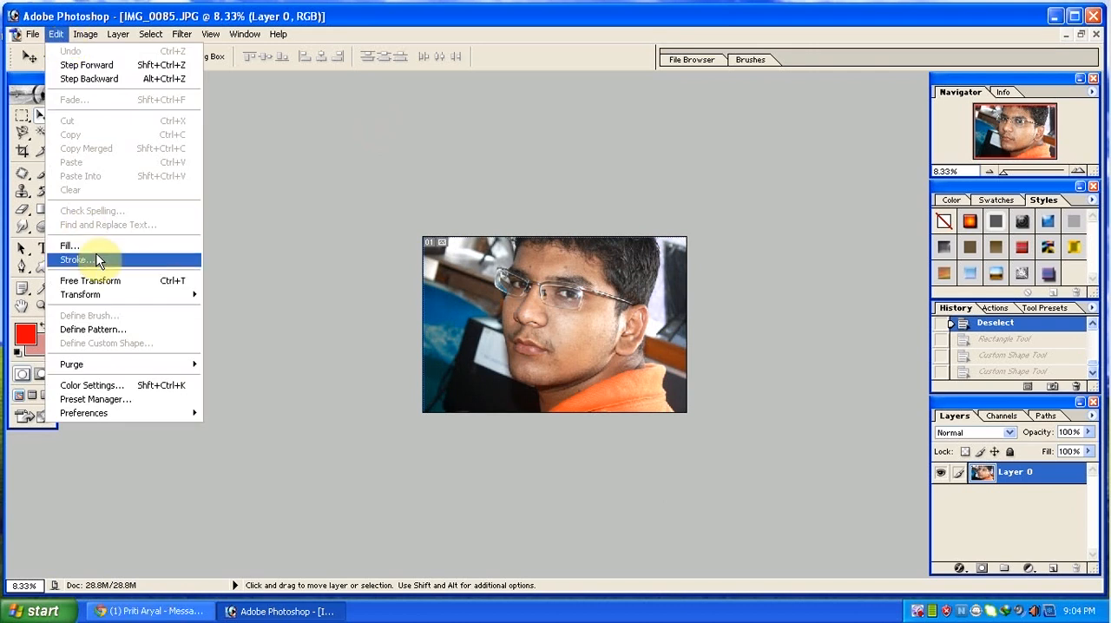
left_click(235, 218)
left_click(22, 116)
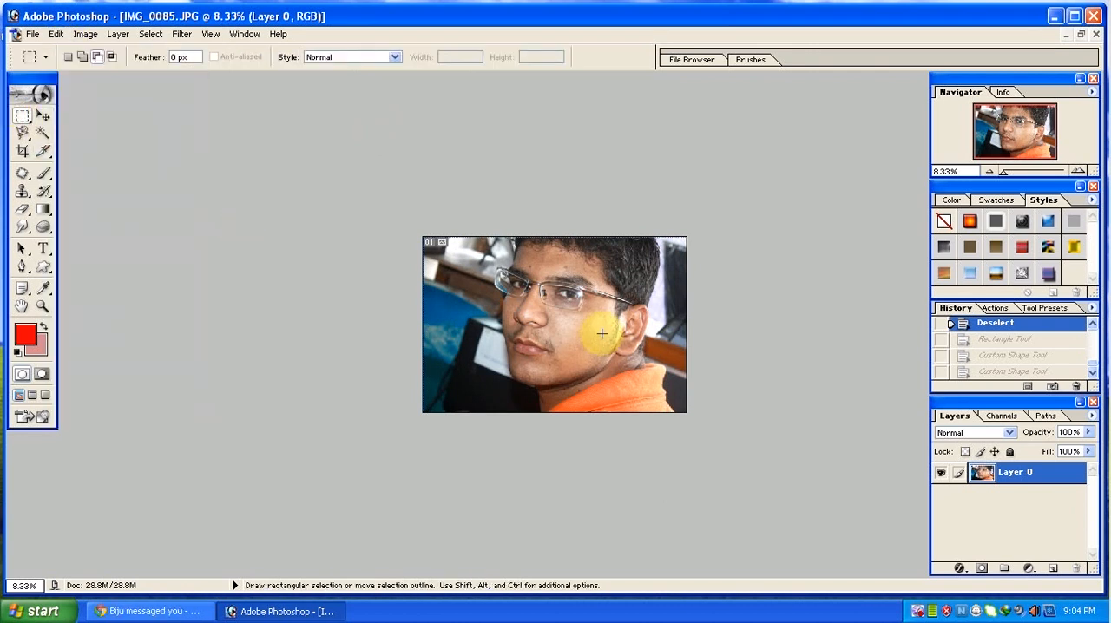
left_click(537, 298)
left_click_drag(560, 324, 596, 351)
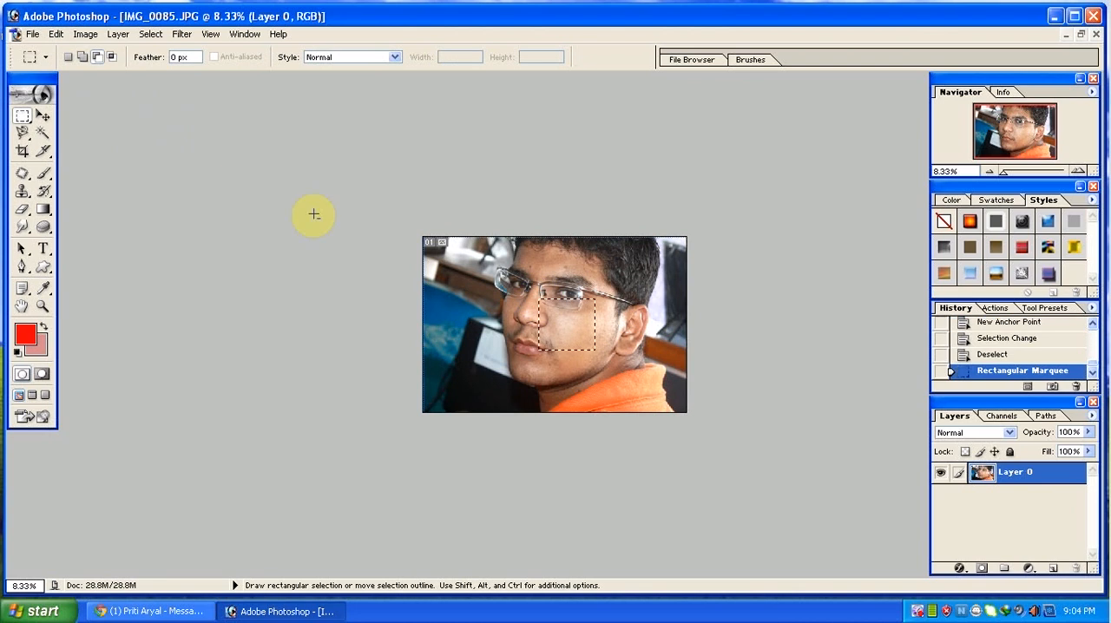
Stroke the cheek selection with a 1 px red centered outline in Normal mode at 100% opacity, and deselect.
left_click(56, 34)
left_click(110, 259)
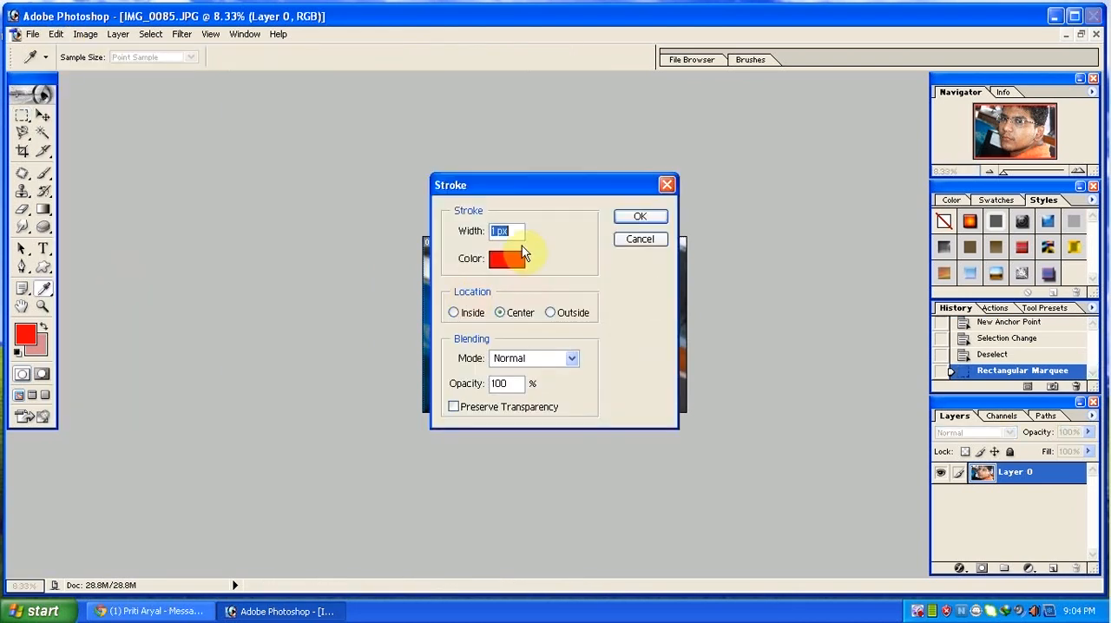
left_click_drag(493, 184, 168, 180)
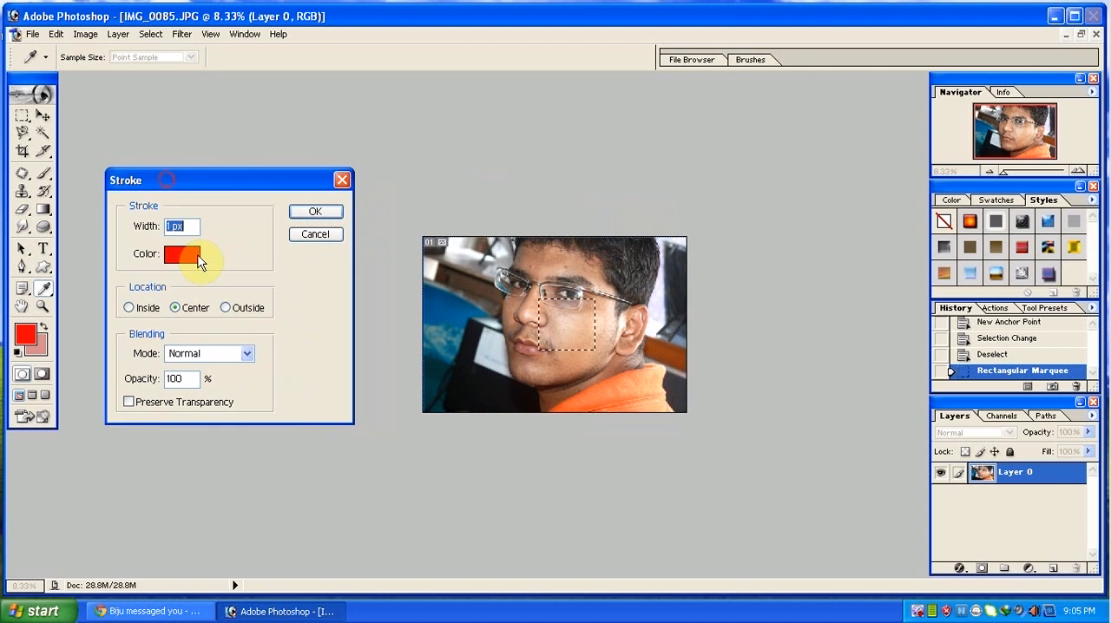
key("Return")
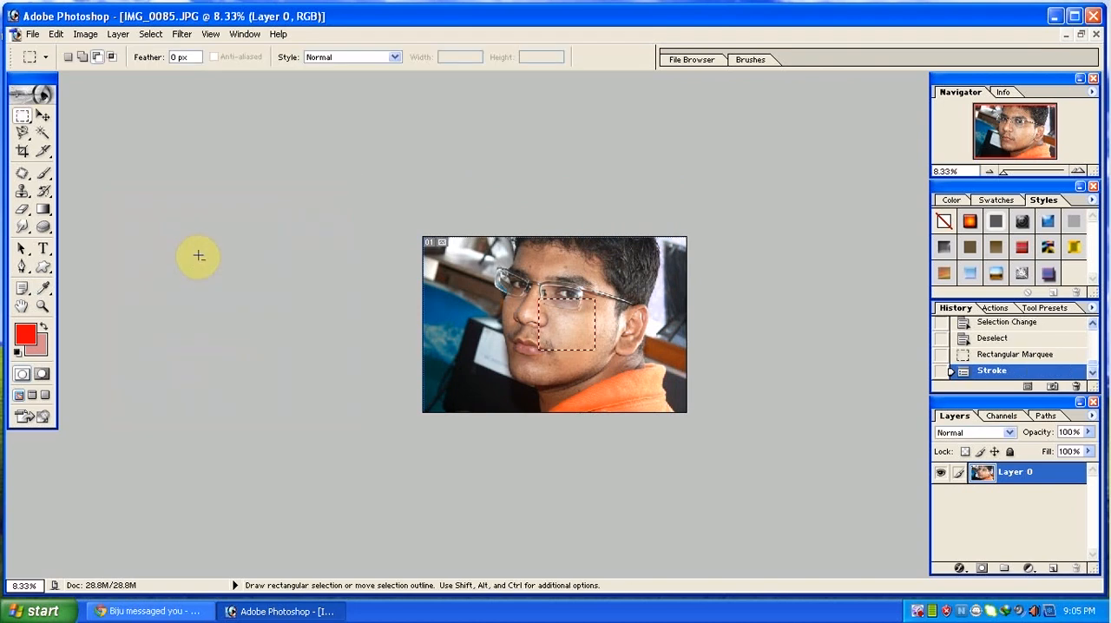
key("ctrl+d")
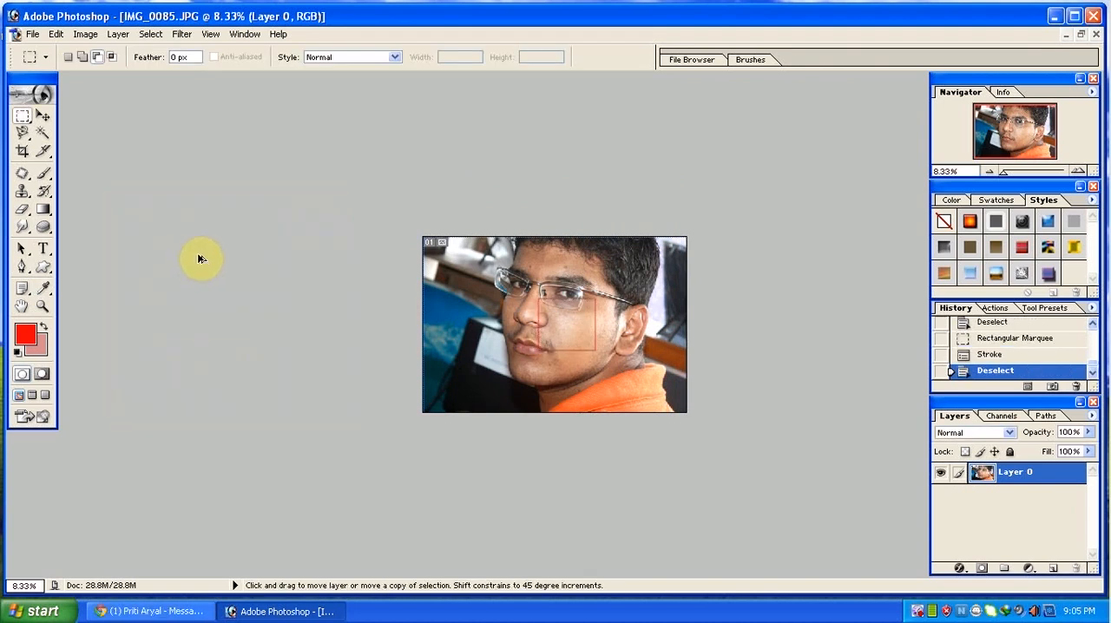
Undo the deselection and the red stroke, and clear the cheek selection.
key("ctrl+alt+z")
key("ctrl+alt+z")
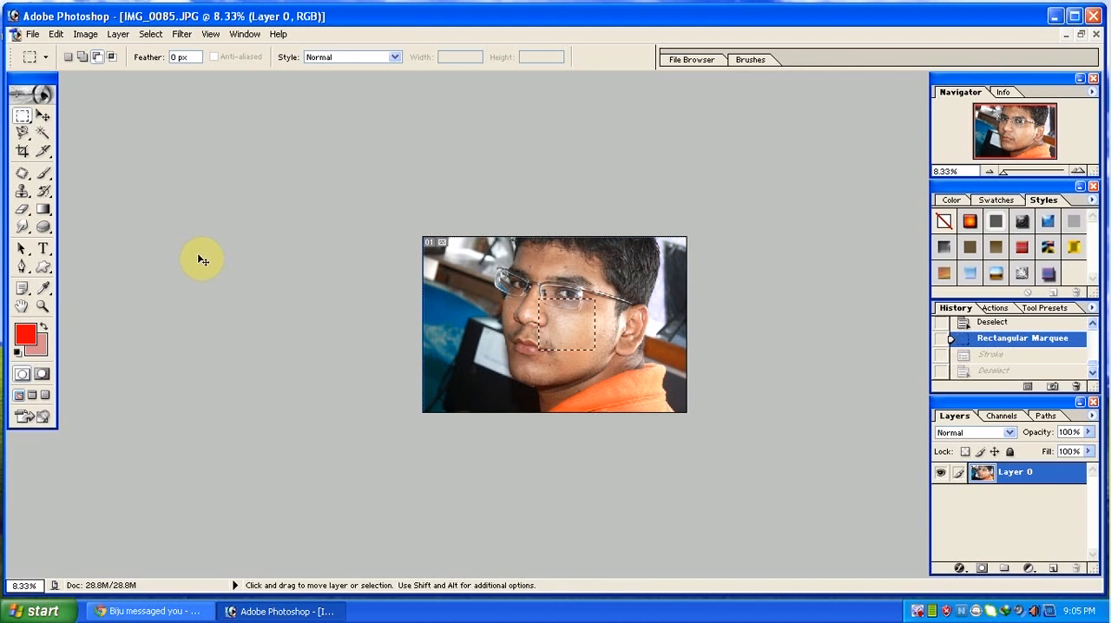
key("ctrl+d")
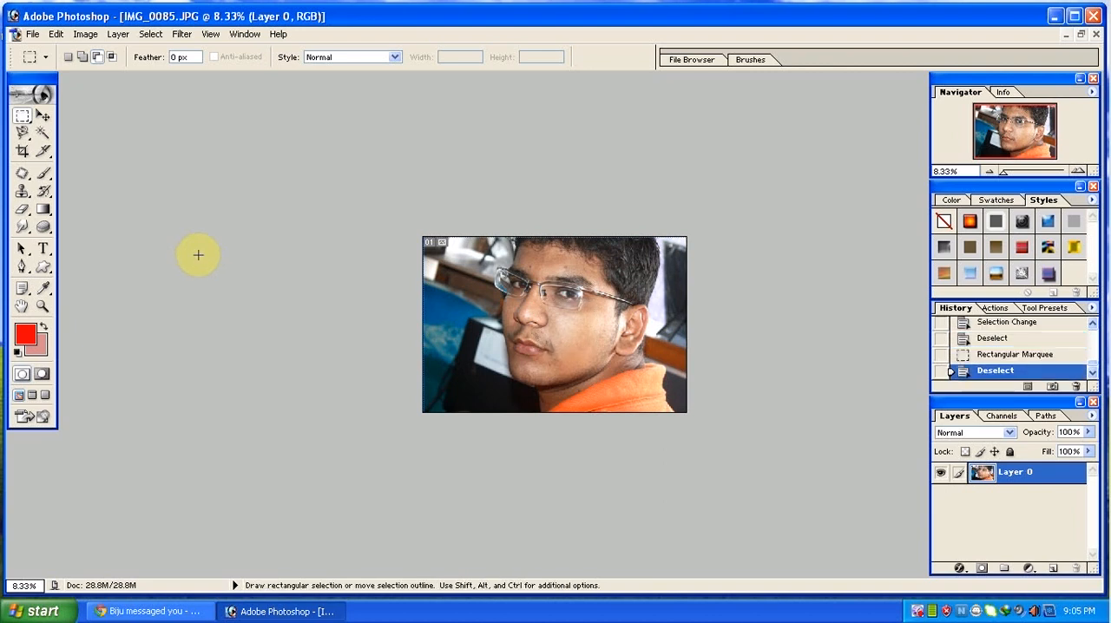
Open the canvas size settings for the photo and dismiss them without changes.
left_click(54, 34)
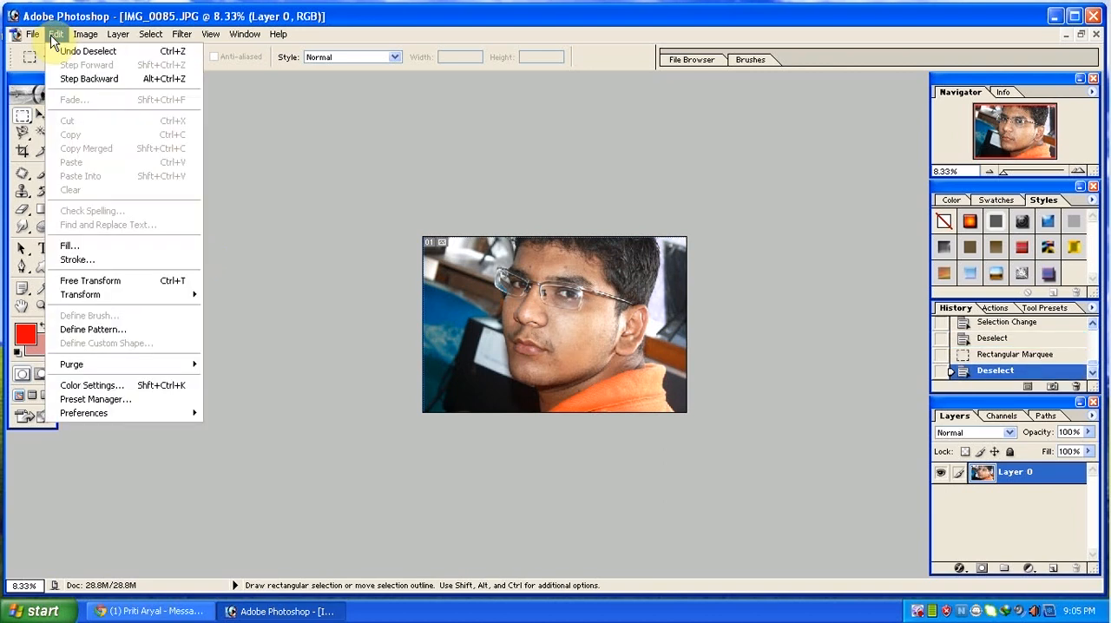
mouse_move(35, 42)
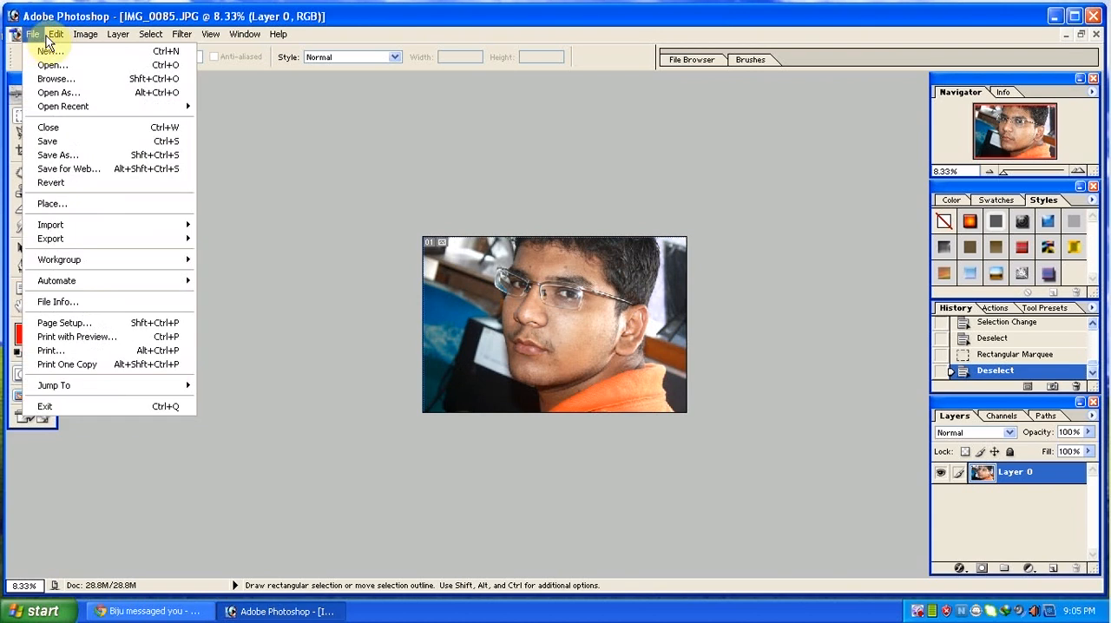
mouse_move(93, 35)
left_click(143, 156)
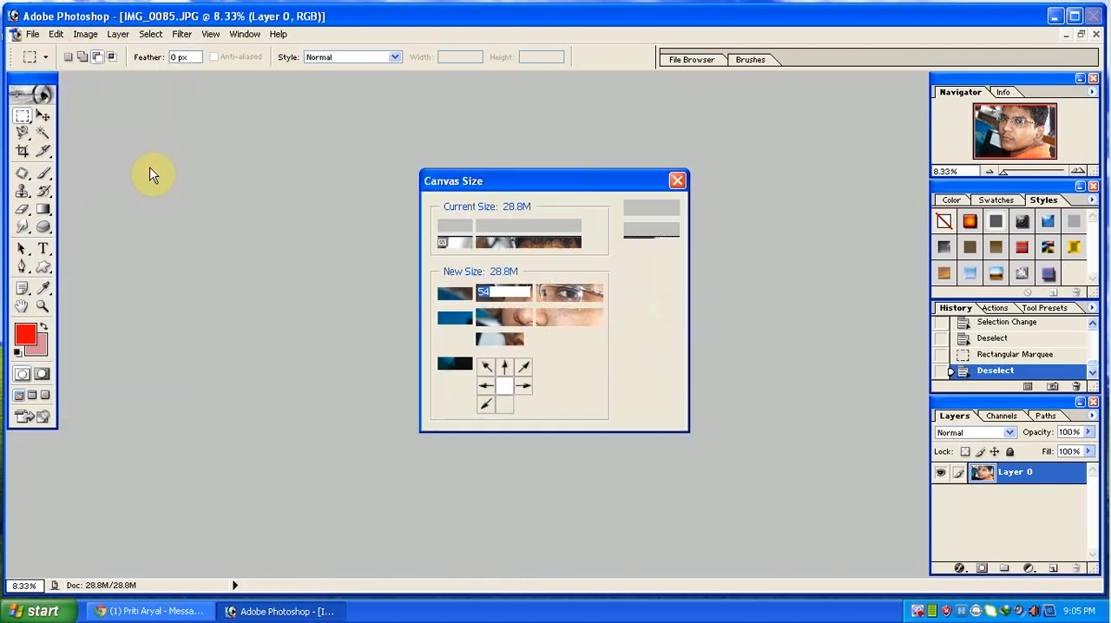
left_click(650, 230)
Rotate the whole canvas by 180° and undo the rotation.
left_click(85, 33)
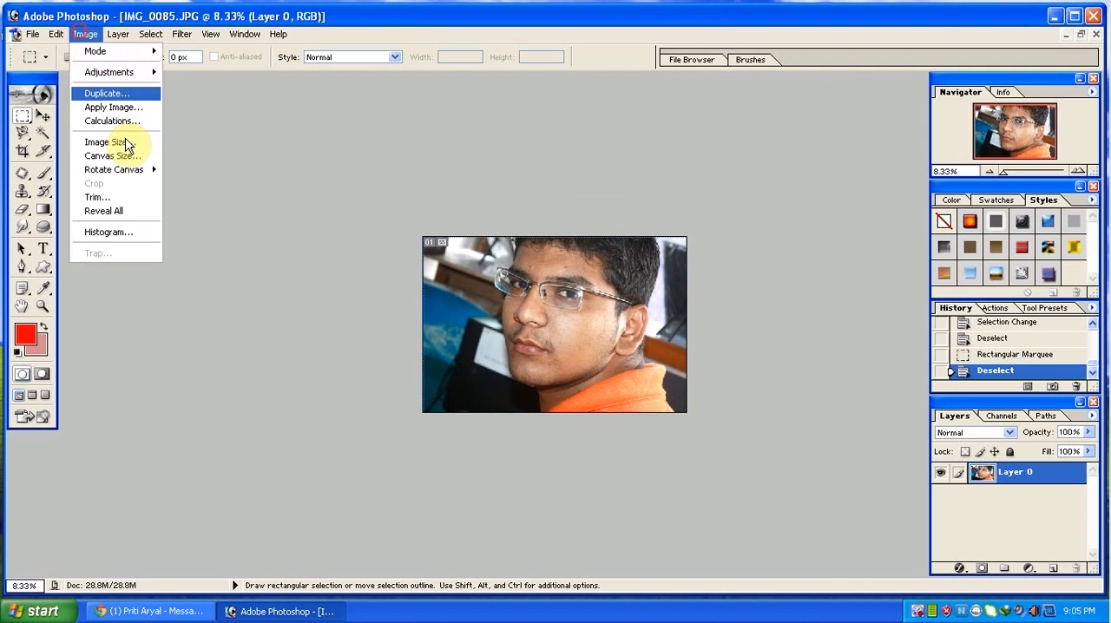
mouse_move(130, 170)
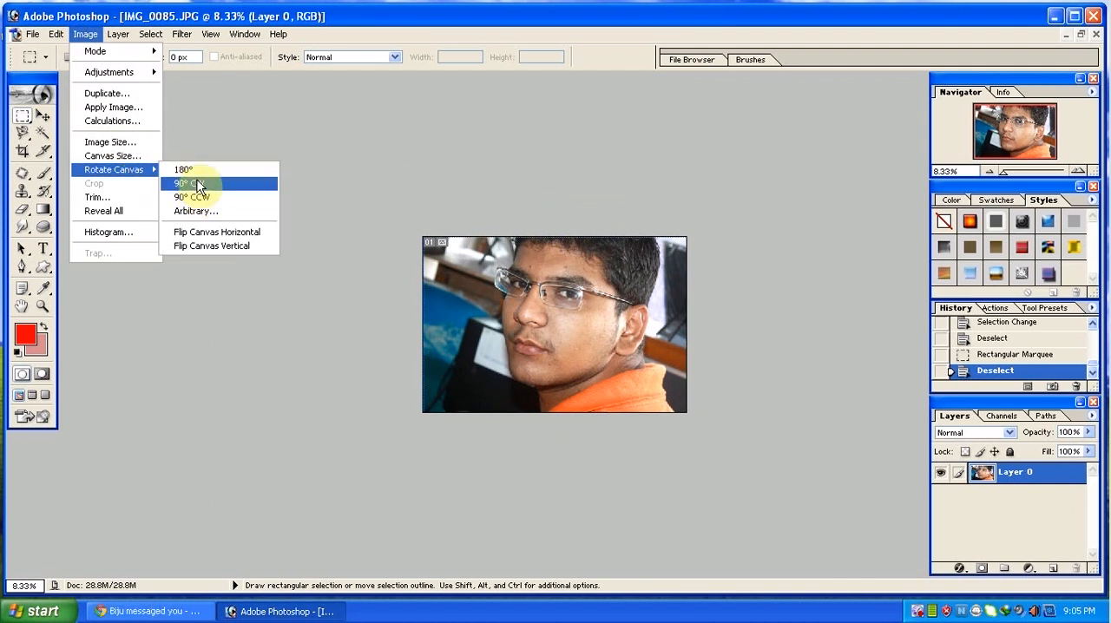
left_click(196, 170)
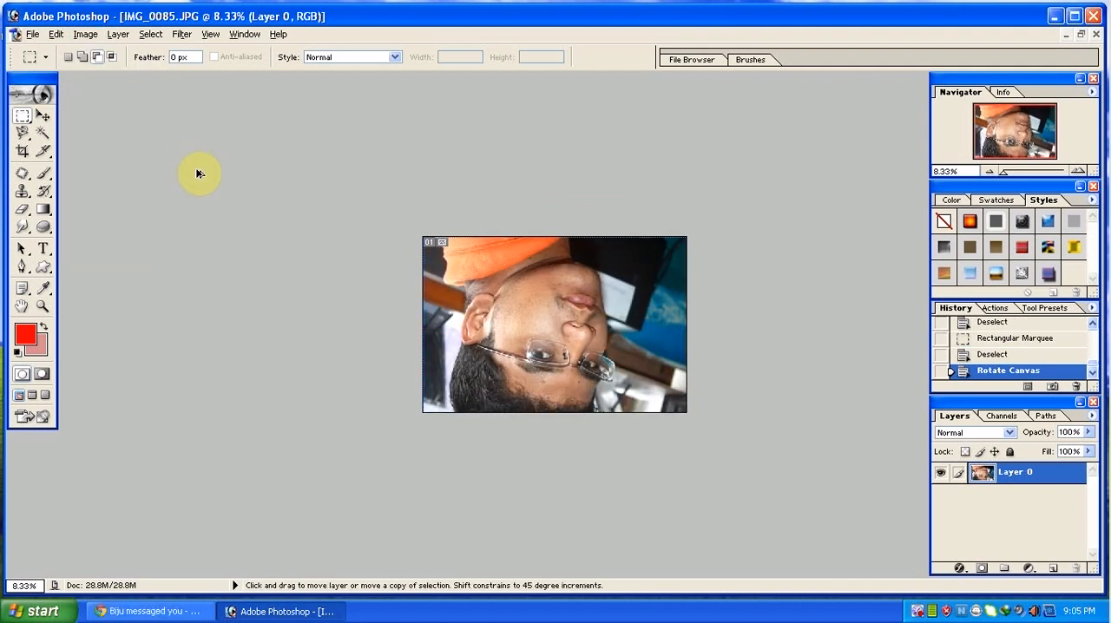
key("ctrl+z")
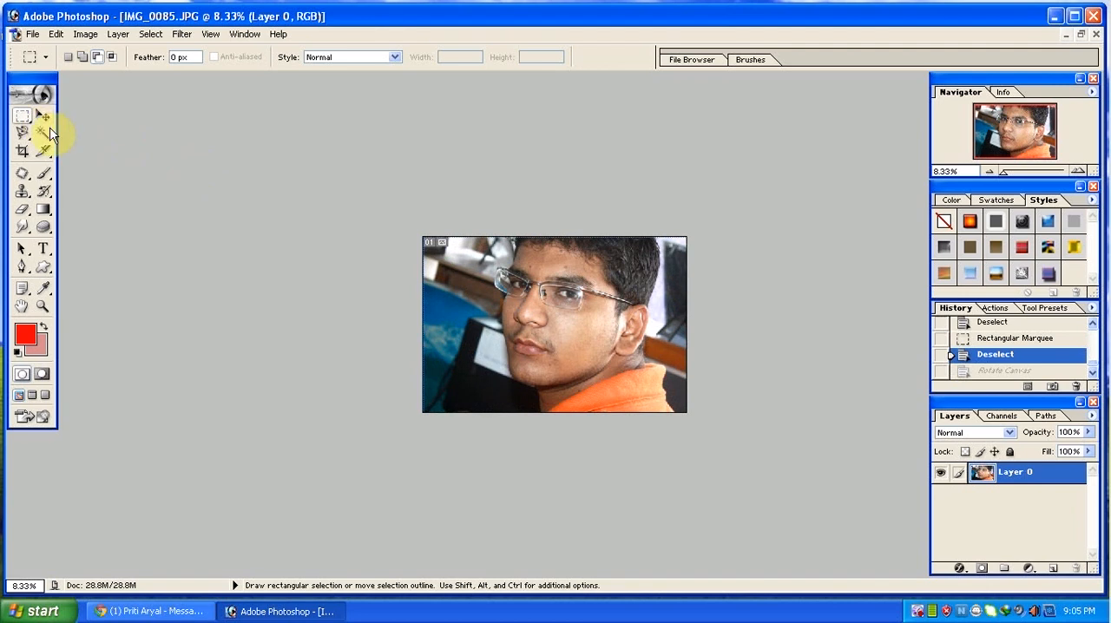
Select the whole photo with the Rectangular Marquee, start Free Transform to view its transform options, and cancel it.
left_click_drag(310, 166, 744, 452)
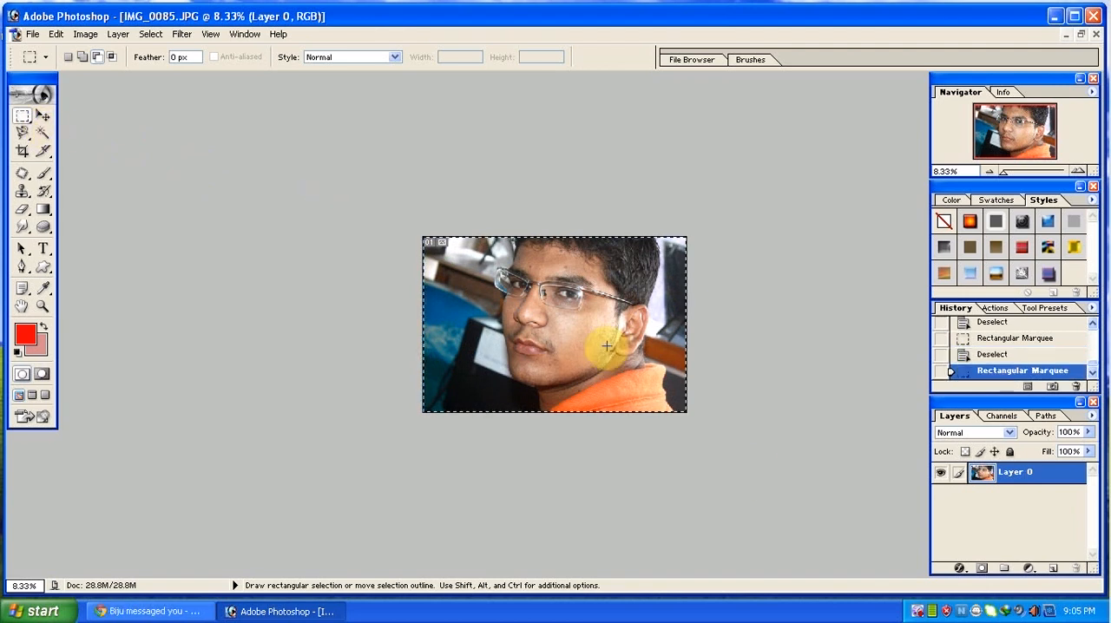
key("ctrl+t")
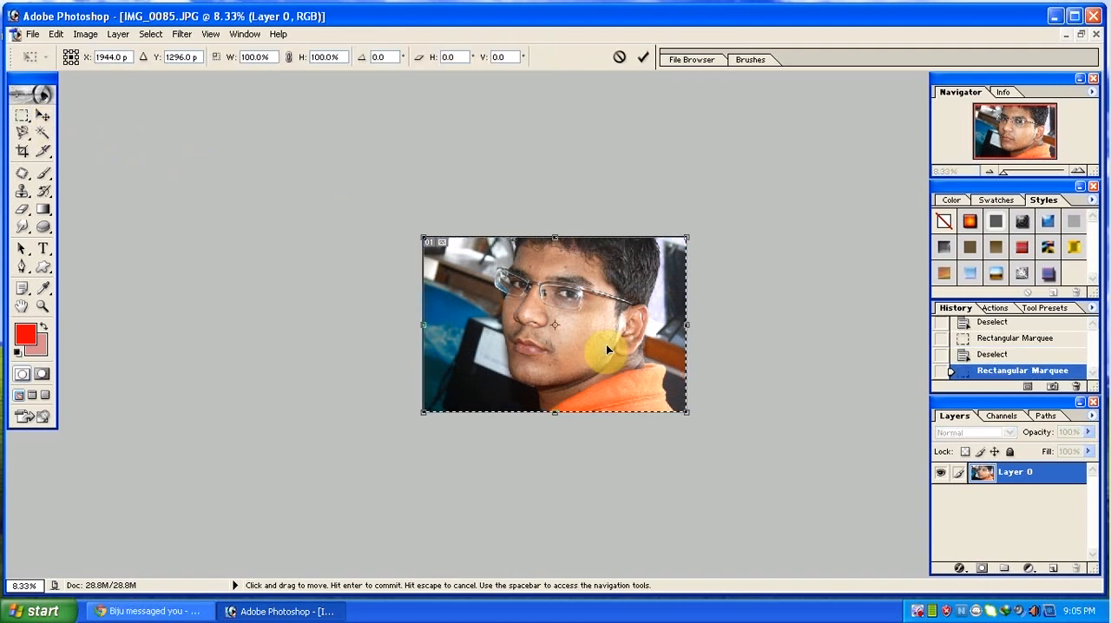
right_click(575, 343)
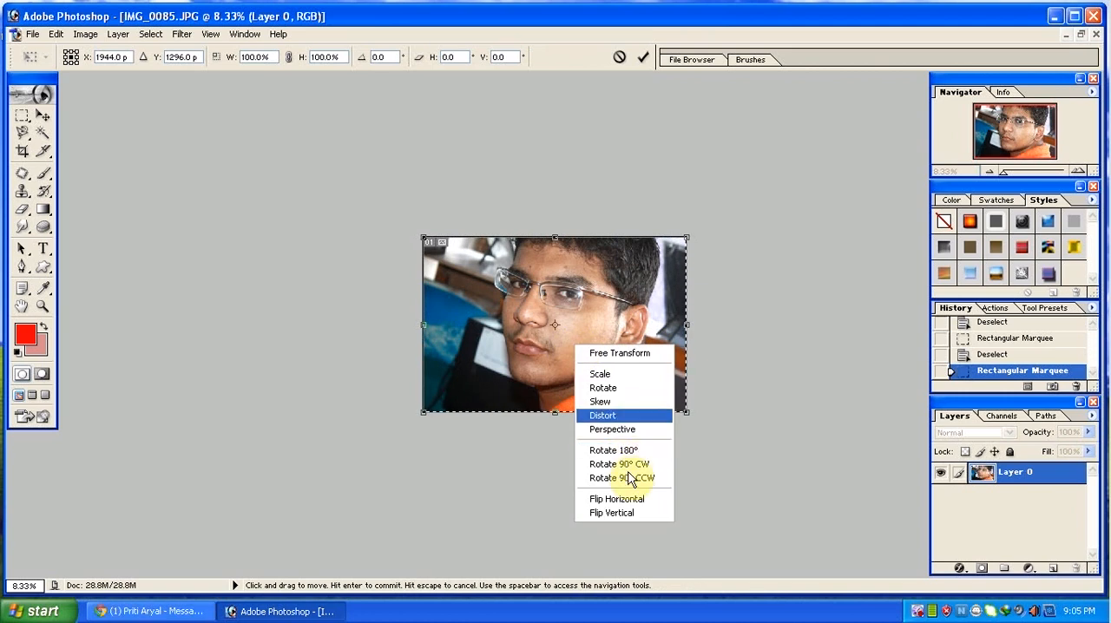
left_click(762, 425)
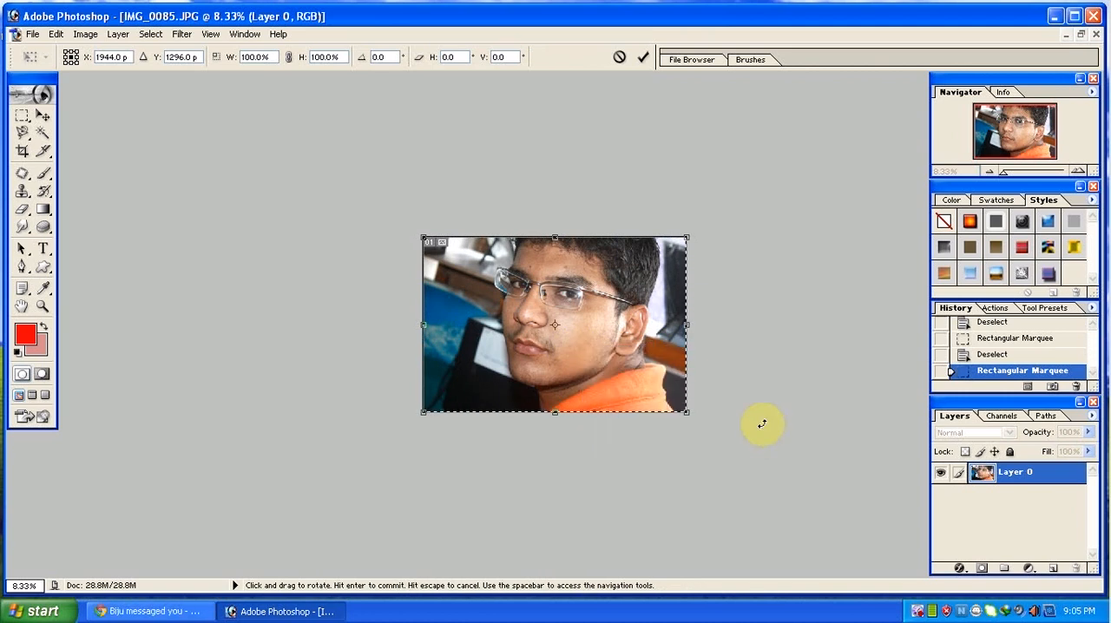
left_click(76, 36)
left_click(468, 269)
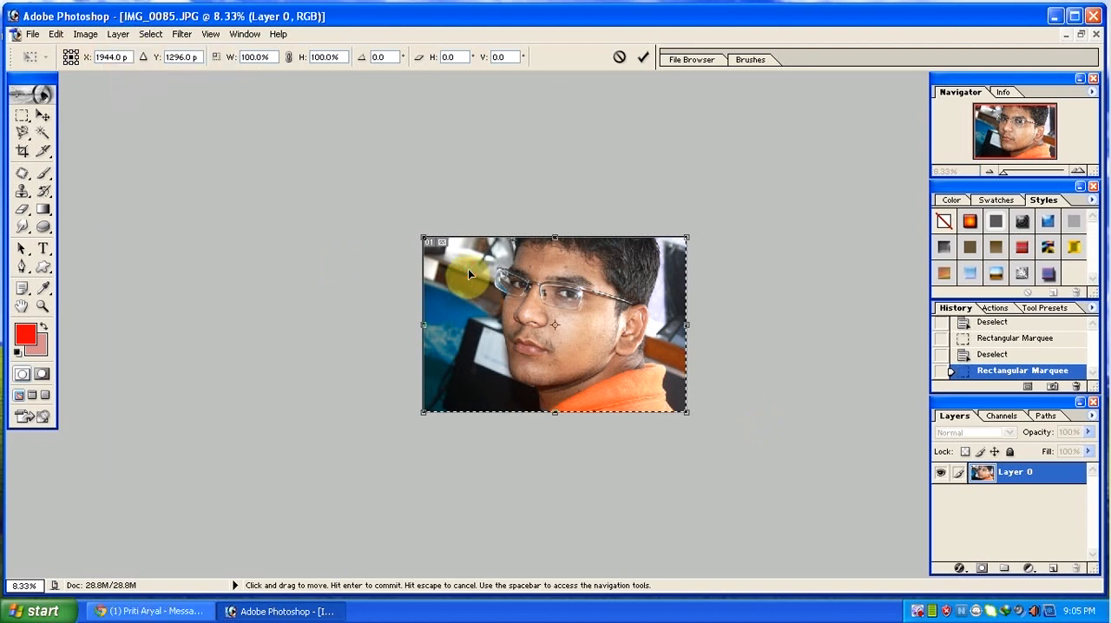
key("Escape")
Duplicate the image into a separate document, close that copy without saving, and maximize the original IMG_0085.JPG document.
left_click(86, 35)
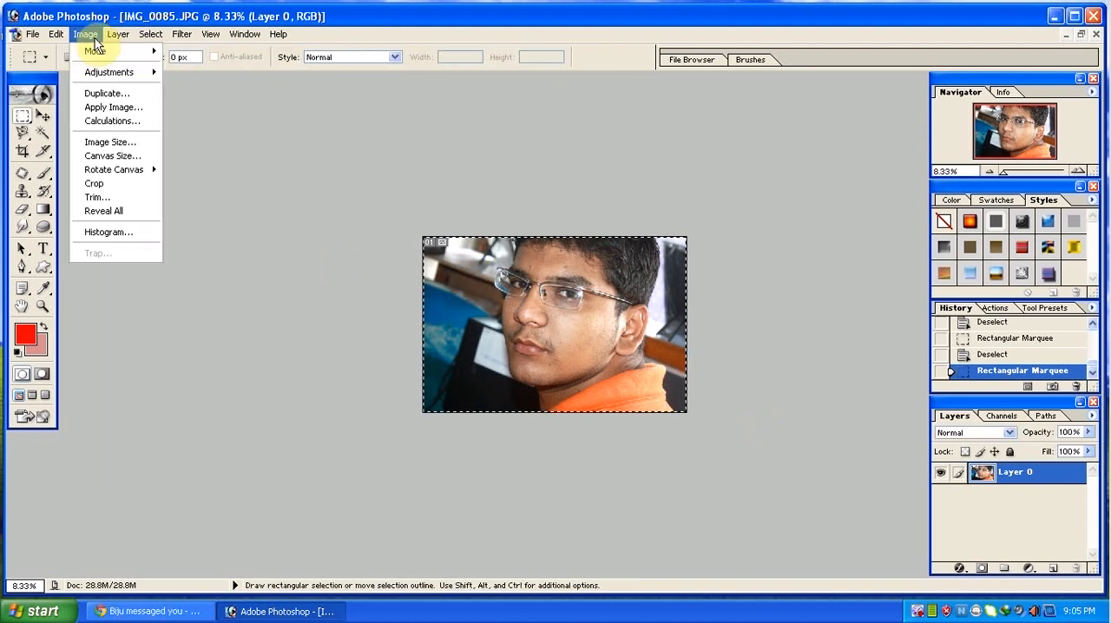
left_click(101, 94)
key("Return")
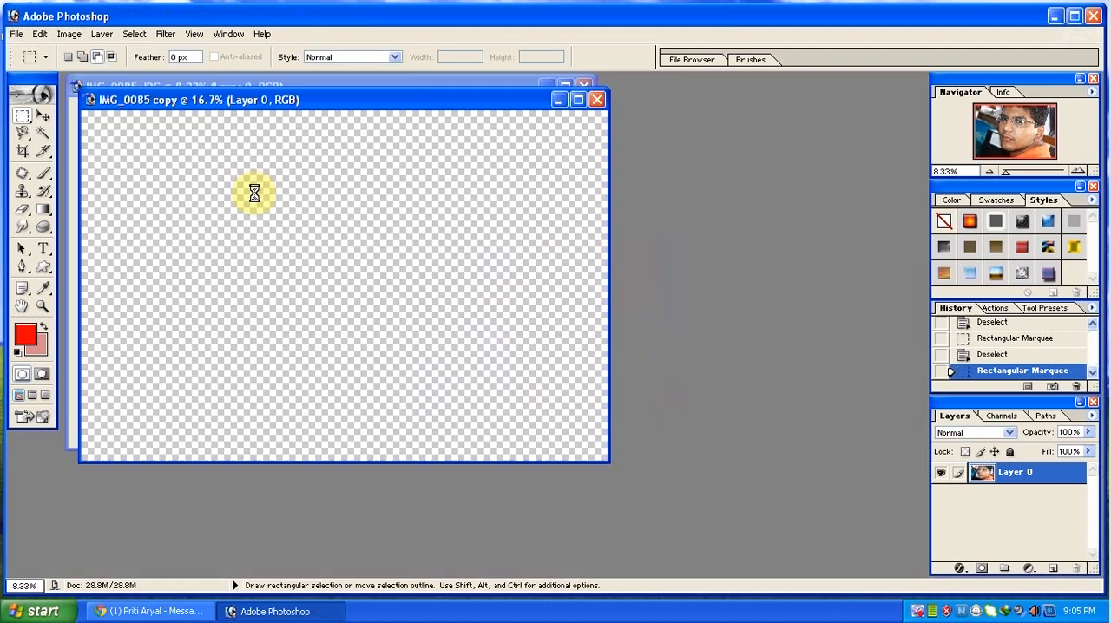
left_click_drag(247, 99, 464, 177)
left_click(816, 179)
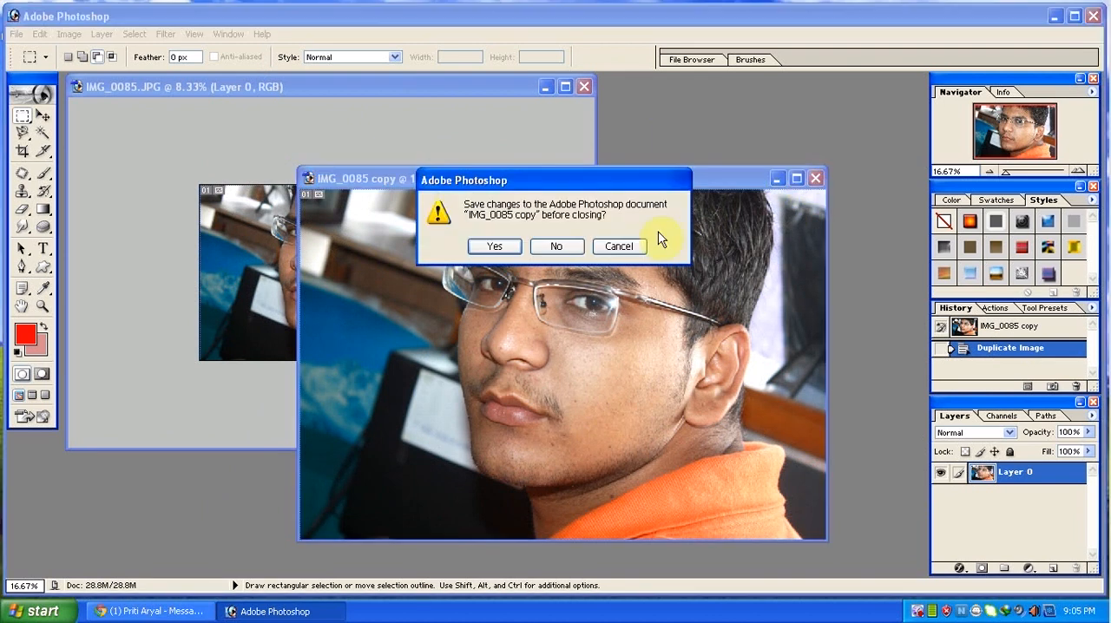
left_click(557, 246)
double_click(402, 85)
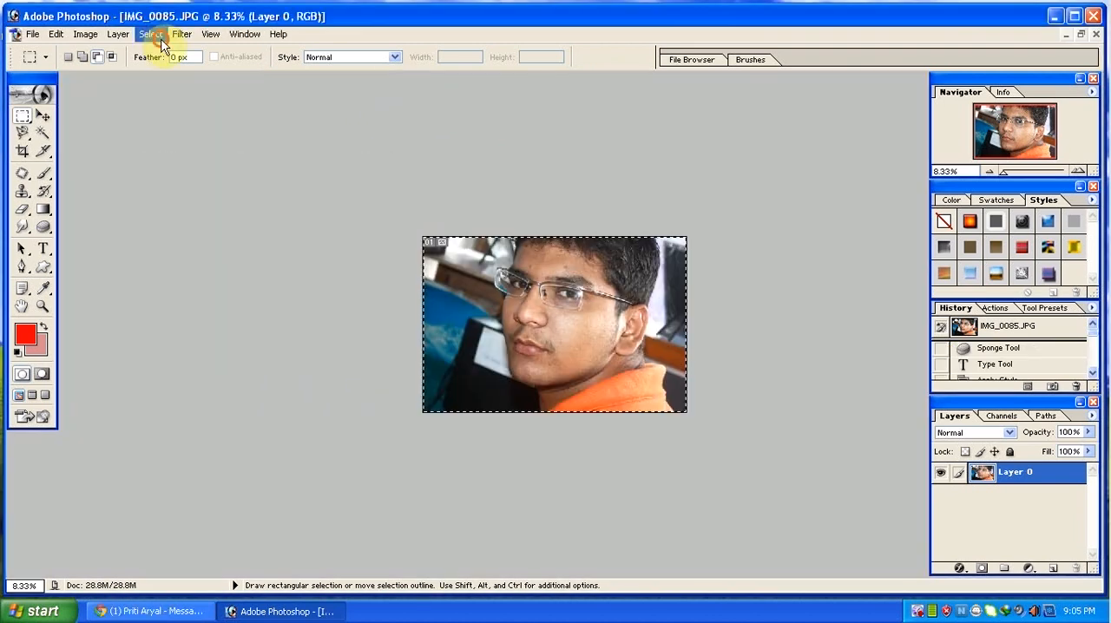
left_click(160, 39)
left_click(121, 36)
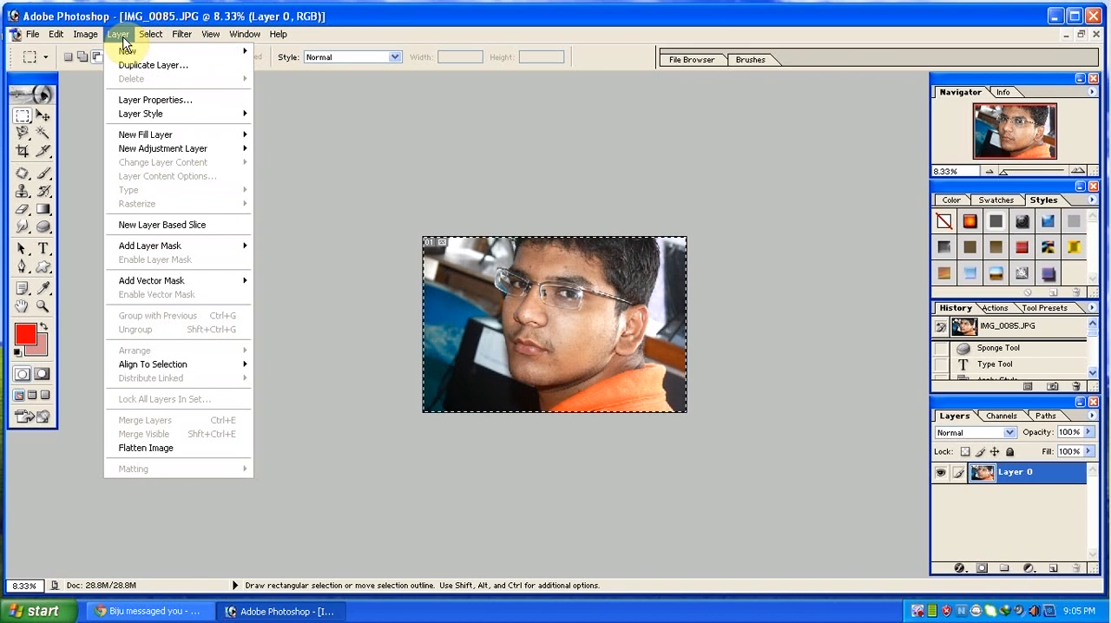
mouse_move(96, 45)
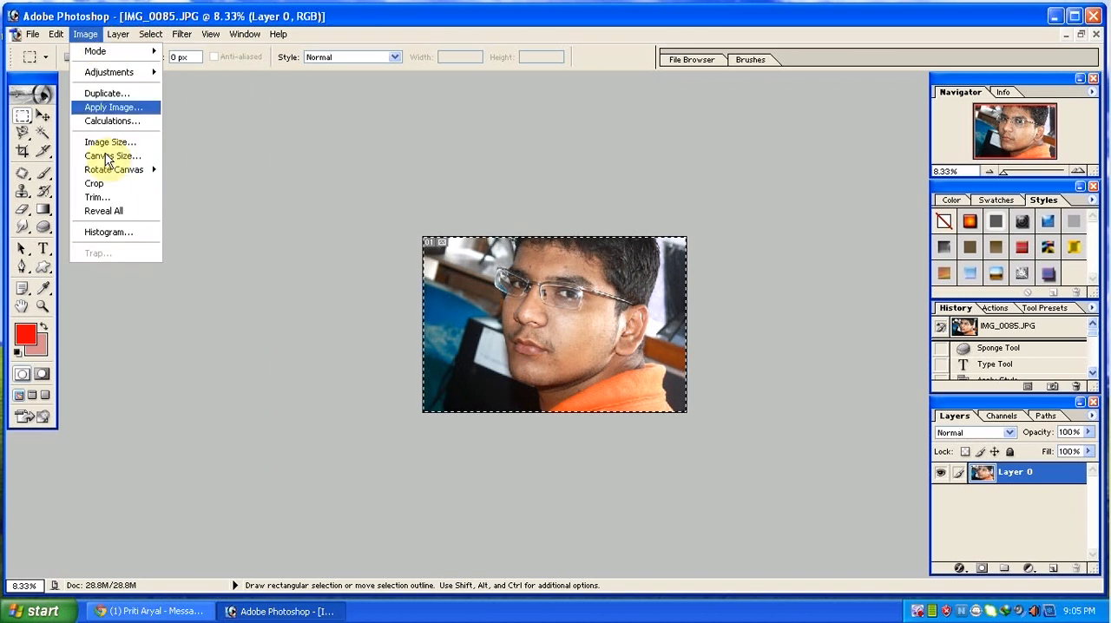
left_click(244, 144)
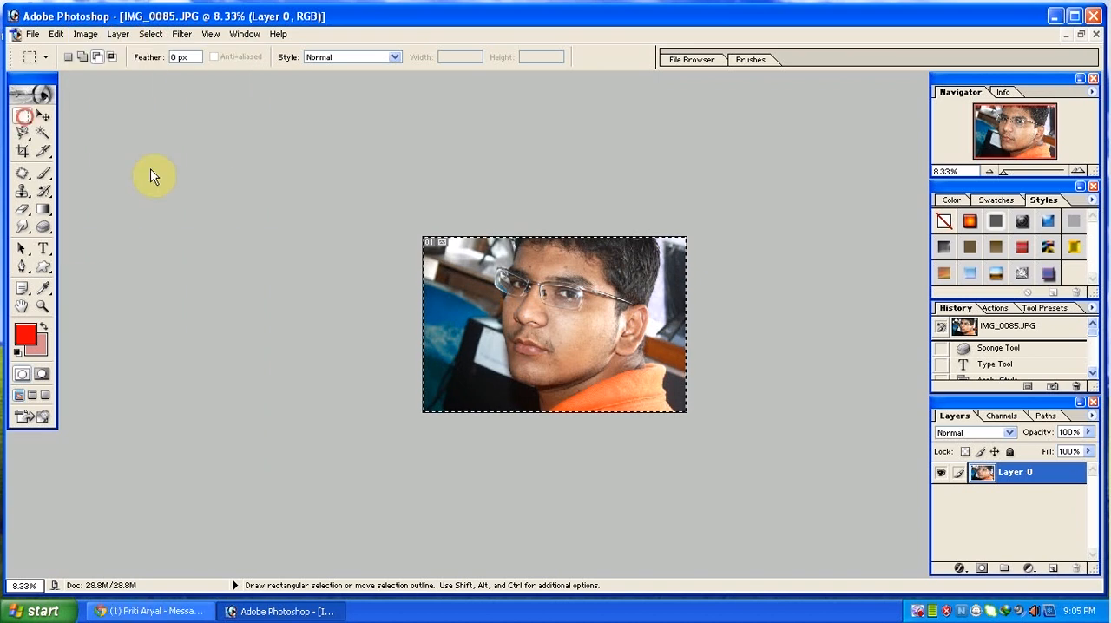
Subtract a rectangular area around the ear at the photo's right edge from the selection, and deselect everything.
left_click_drag(715, 246, 603, 384)
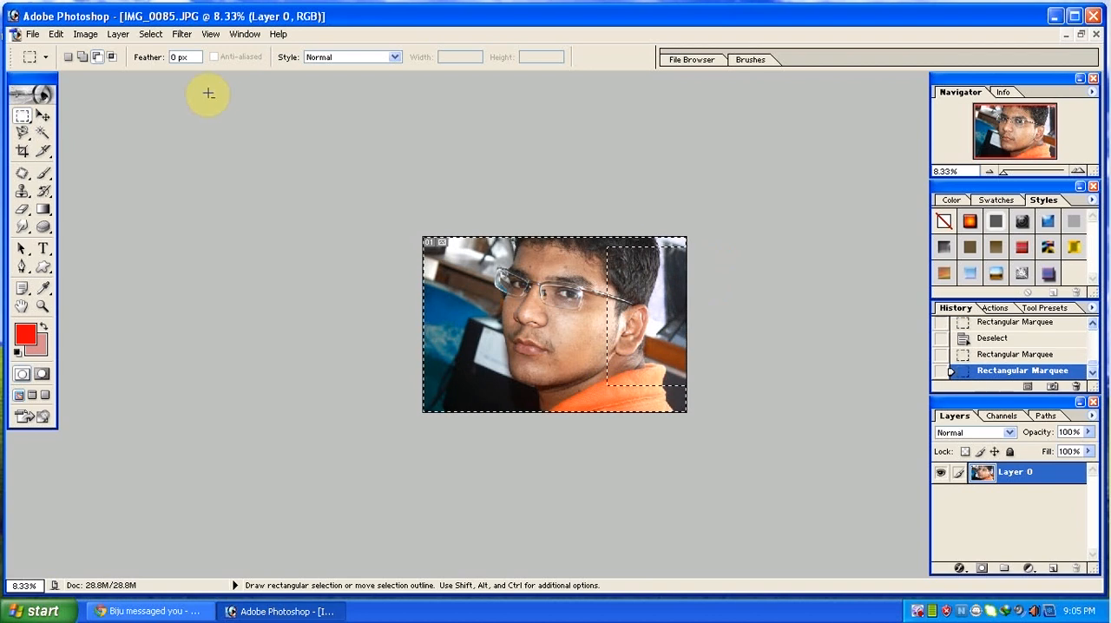
key("ctrl+d")
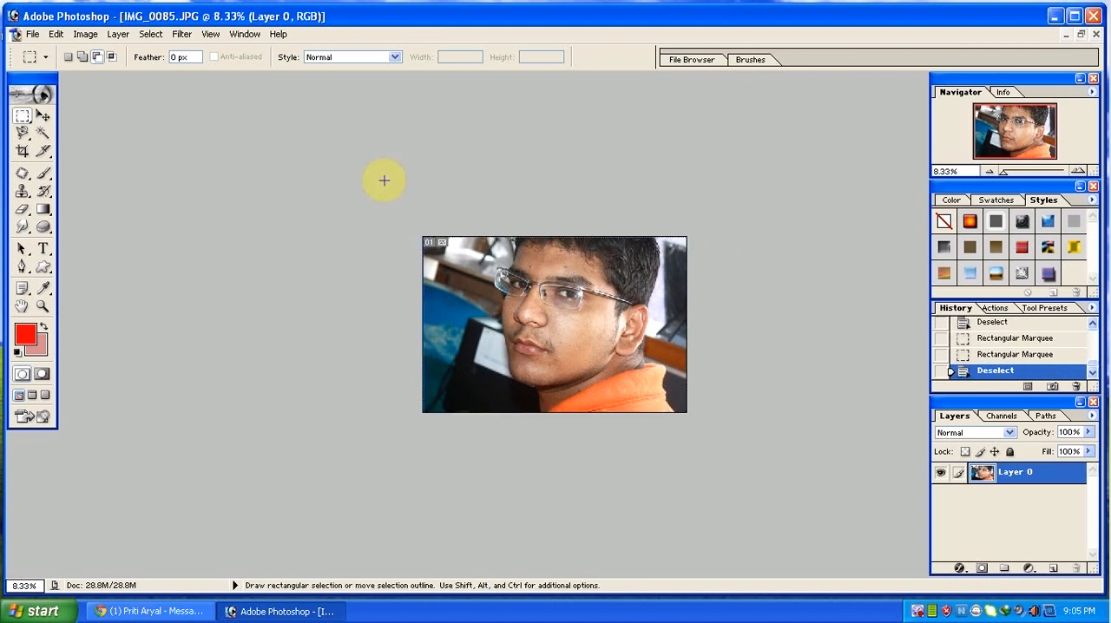
Try cropping the photo to a rectangular marquee over its left two-thirds, then undo the crop and clear the selection.
left_click_drag(367, 181, 599, 469)
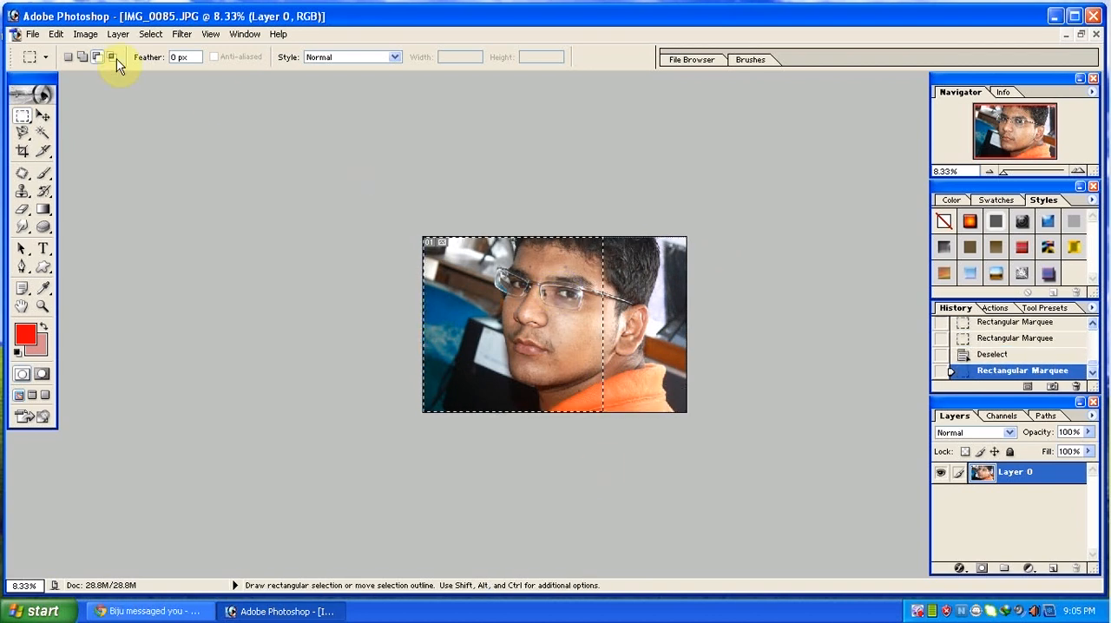
left_click(55, 34)
left_click(119, 185)
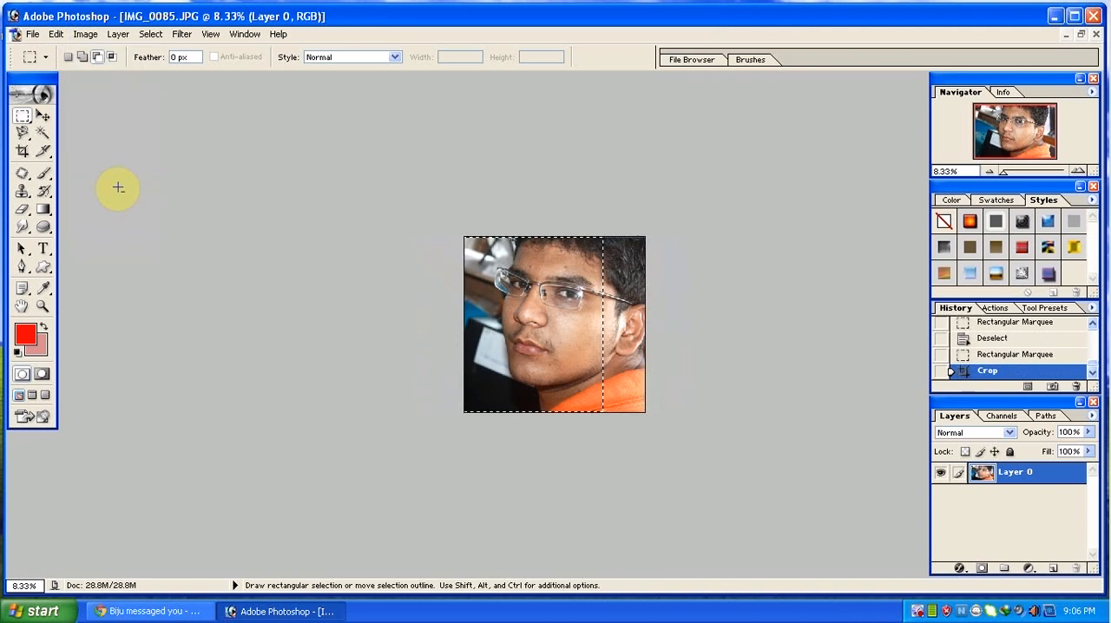
key("ctrl+z")
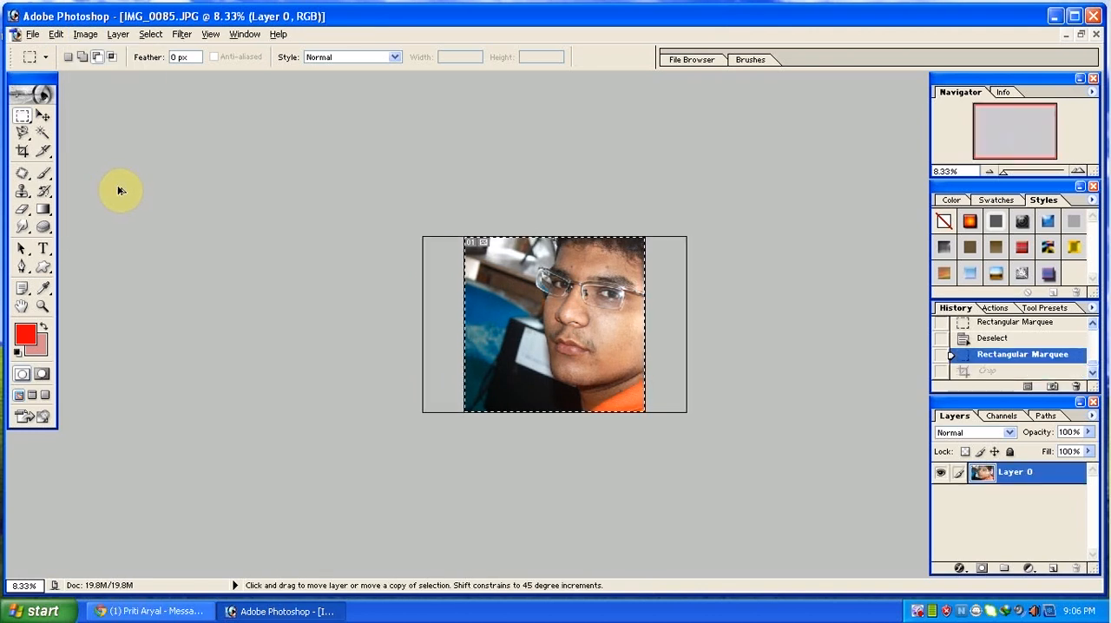
key("ctrl+d")
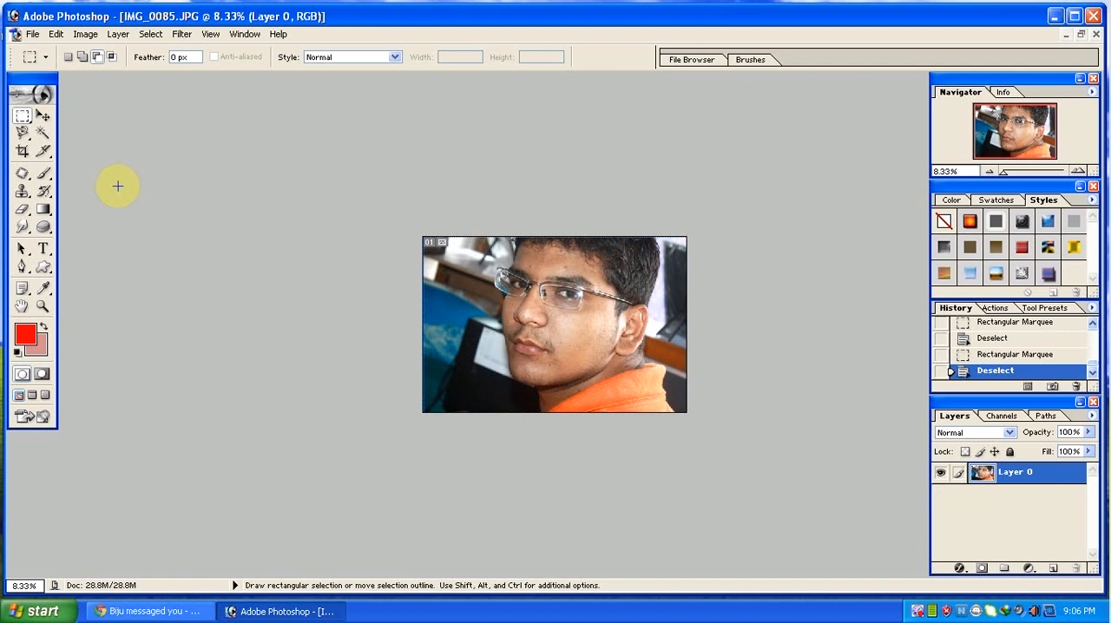
left_click(87, 34)
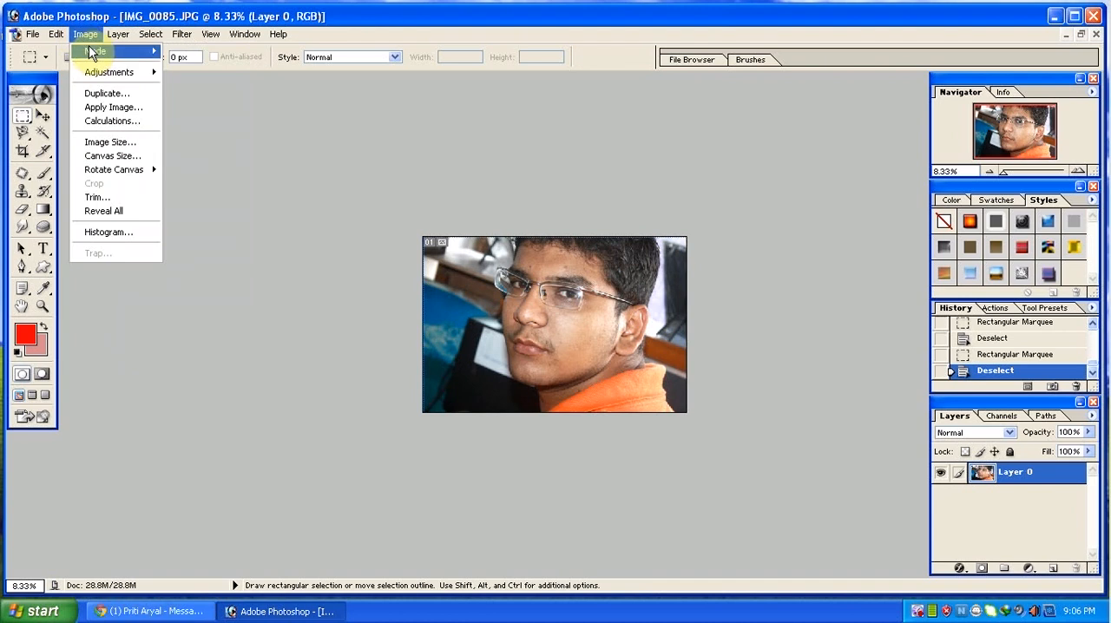
mouse_move(91, 52)
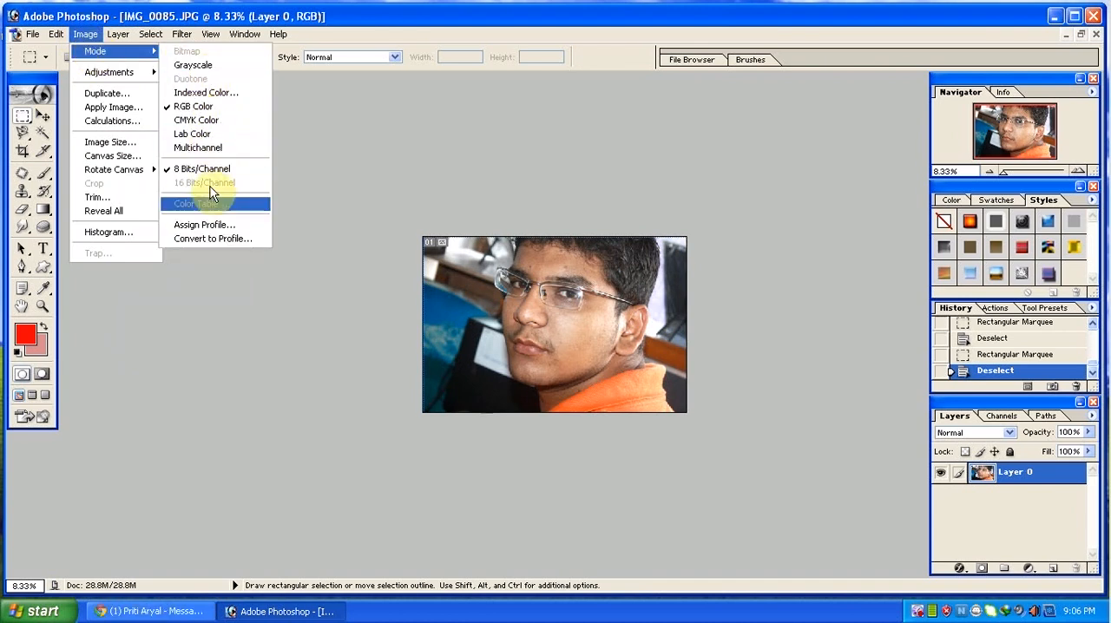
mouse_move(120, 36)
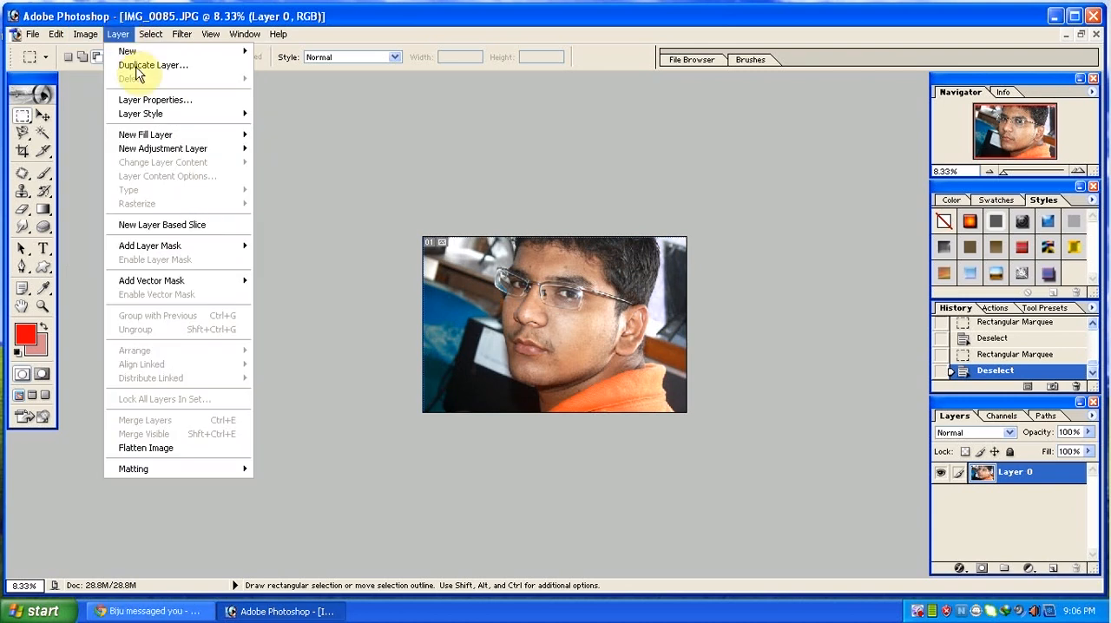
left_click(525, 343)
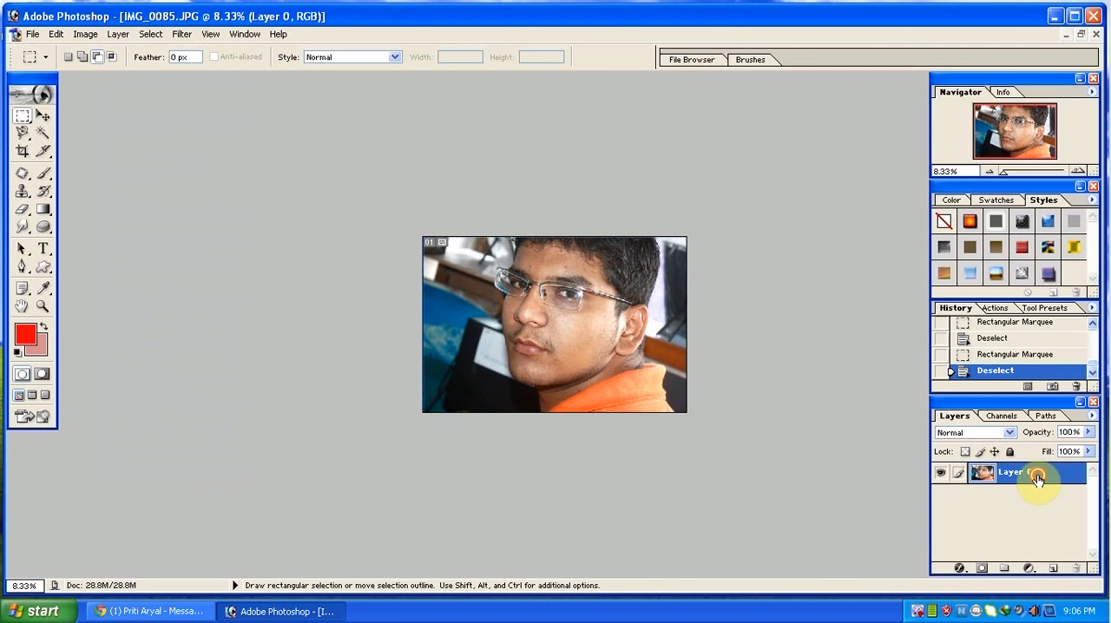
Accept the default blending options for Layer 0 and duplicate the layer in succession to make three copies.
double_click(1006, 484)
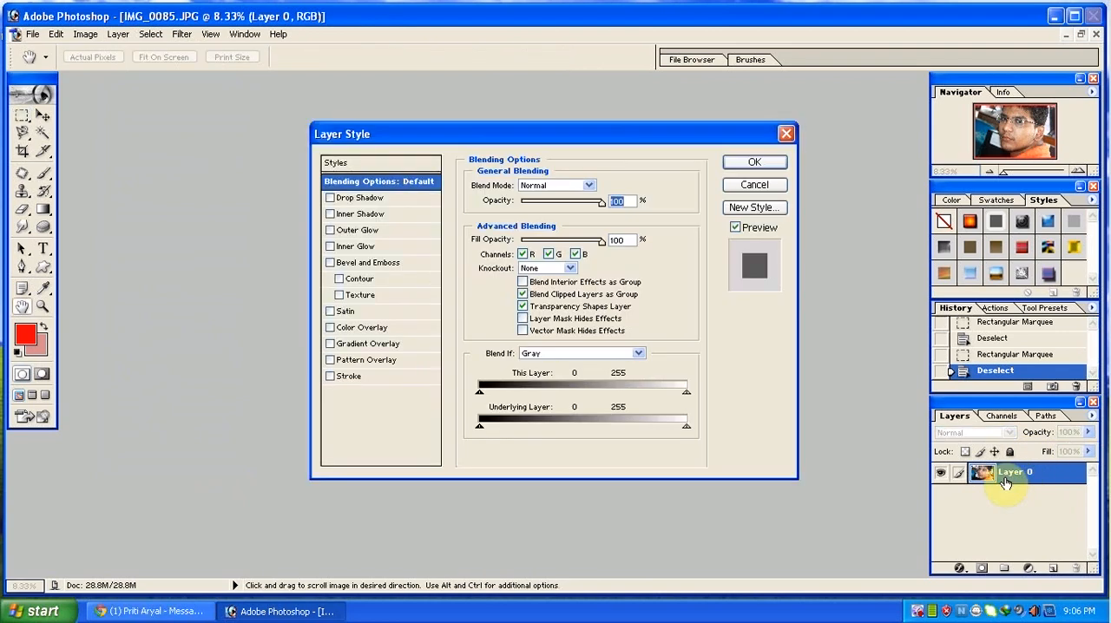
key("Return")
key("ctrl+j")
key("ctrl+j")
key("ctrl+j")
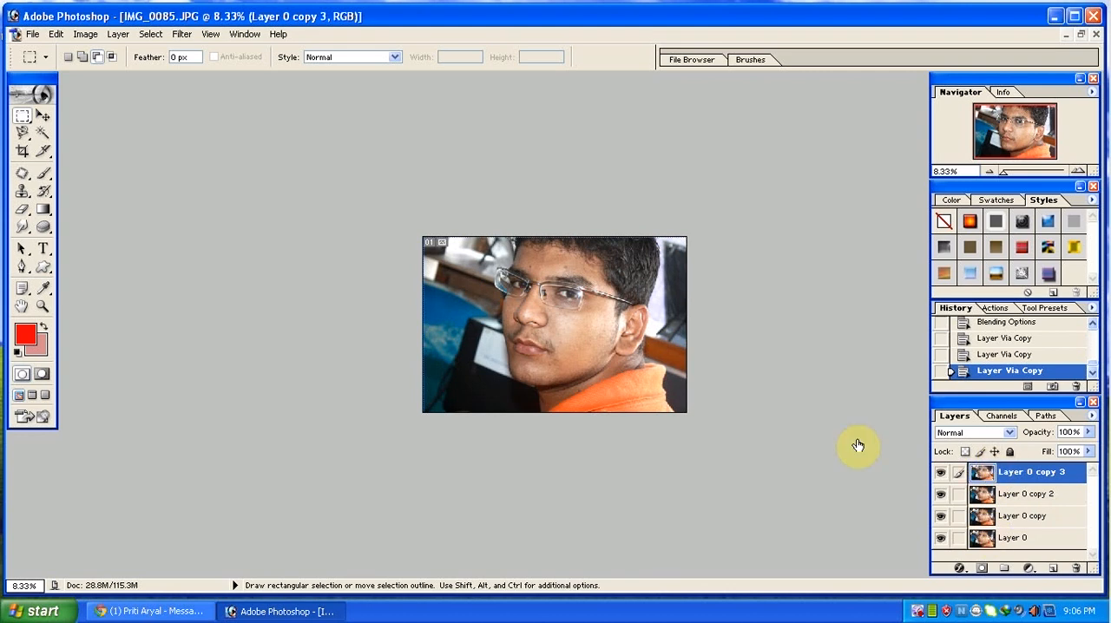
Flatten Layer 0 and its three copies into a single background layer.
left_click(118, 34)
left_click(178, 453)
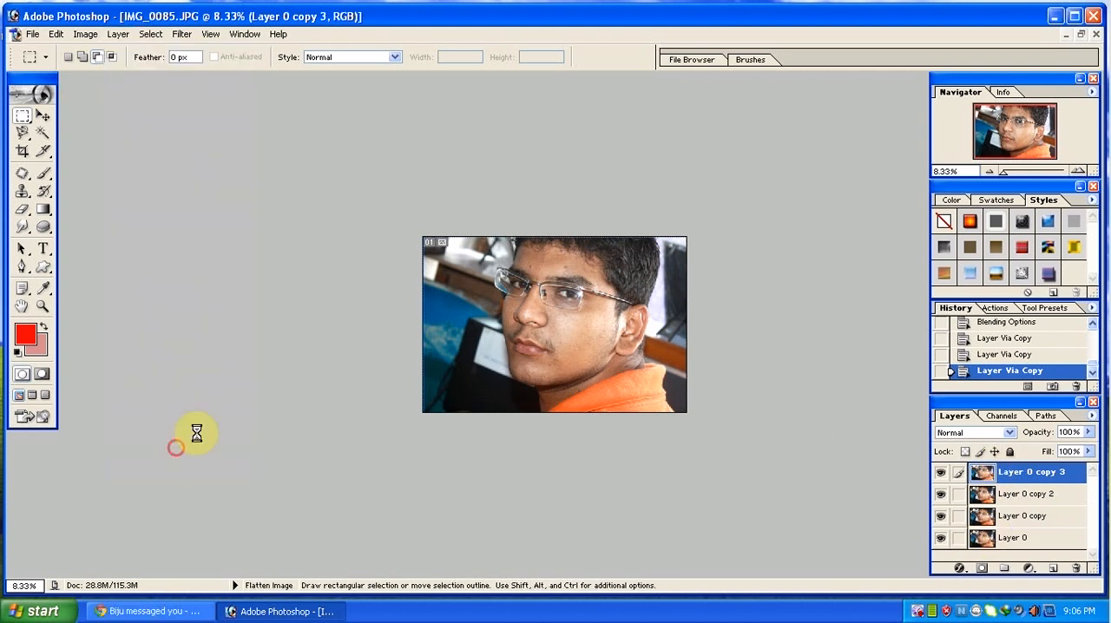
left_click(144, 36)
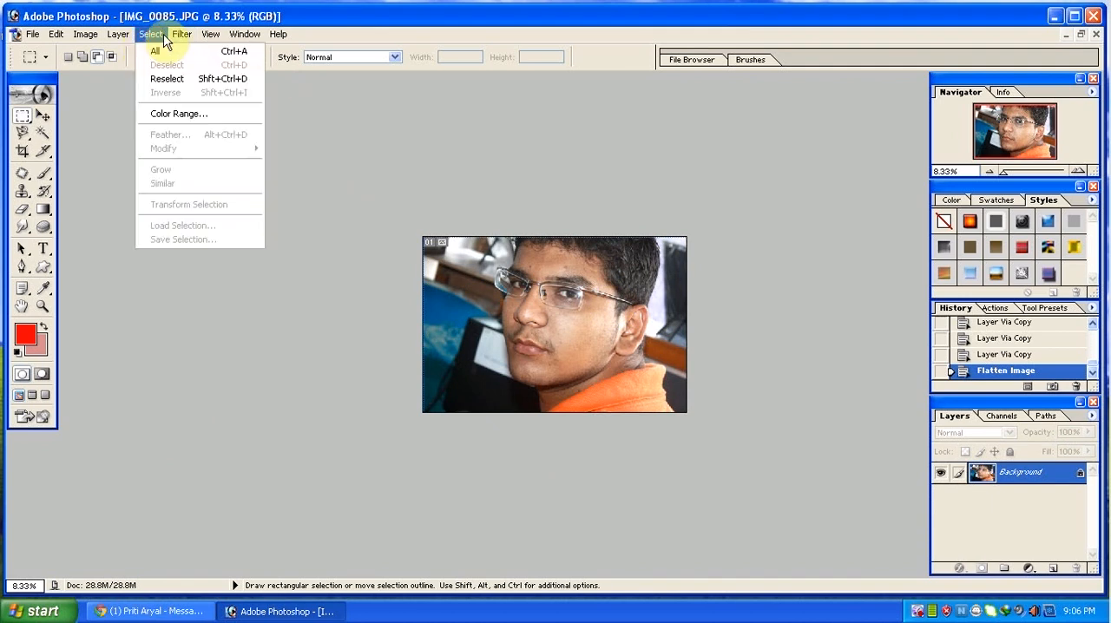
mouse_move(184, 34)
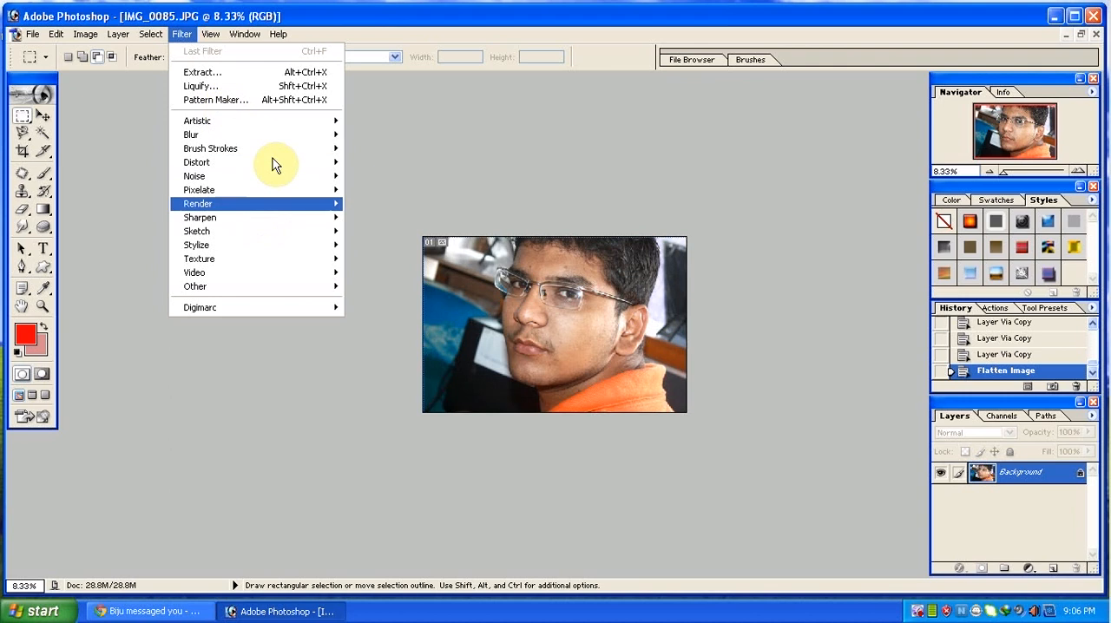
mouse_move(275, 122)
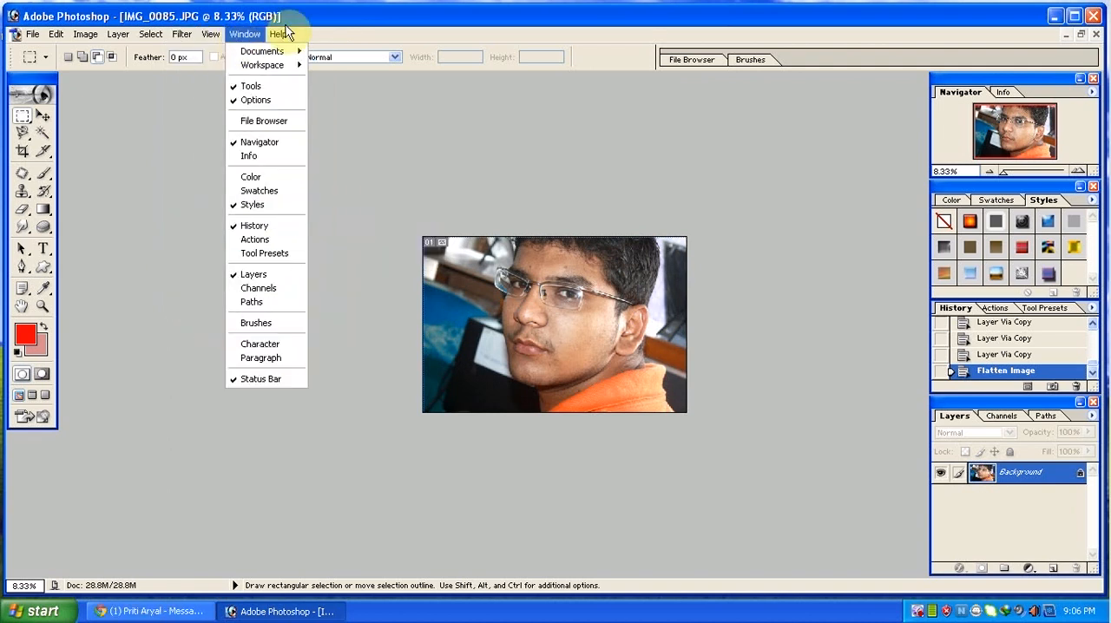
Save the photo to the Desktop as IMG_0085 in JPEG format, replacing the existing file and accepting the JPEG options.
left_click(25, 37)
left_click(33, 36)
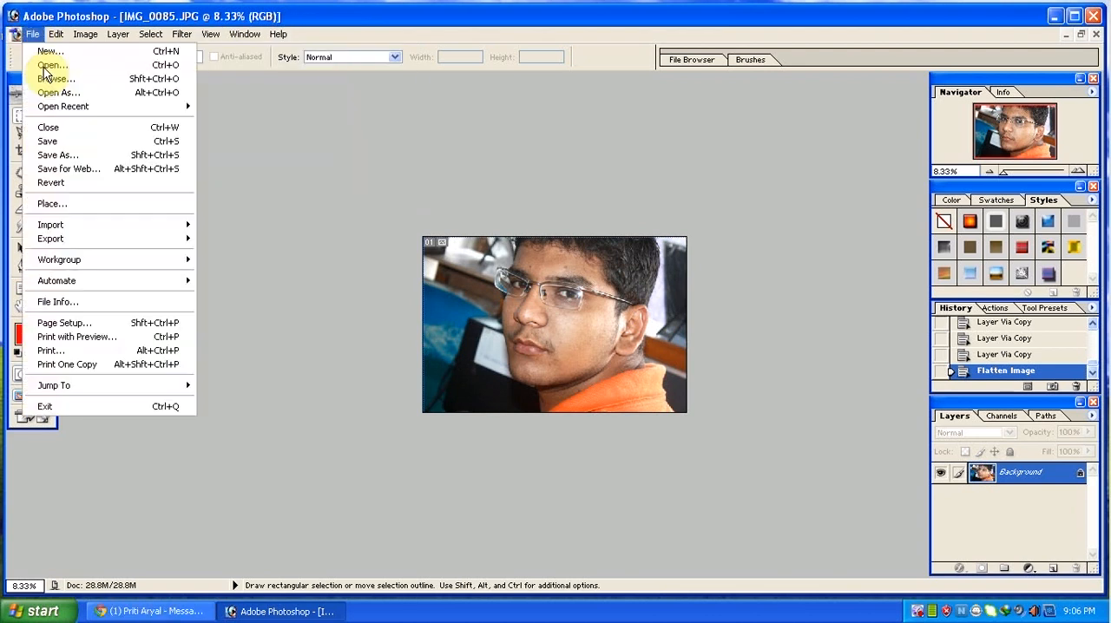
left_click(81, 159)
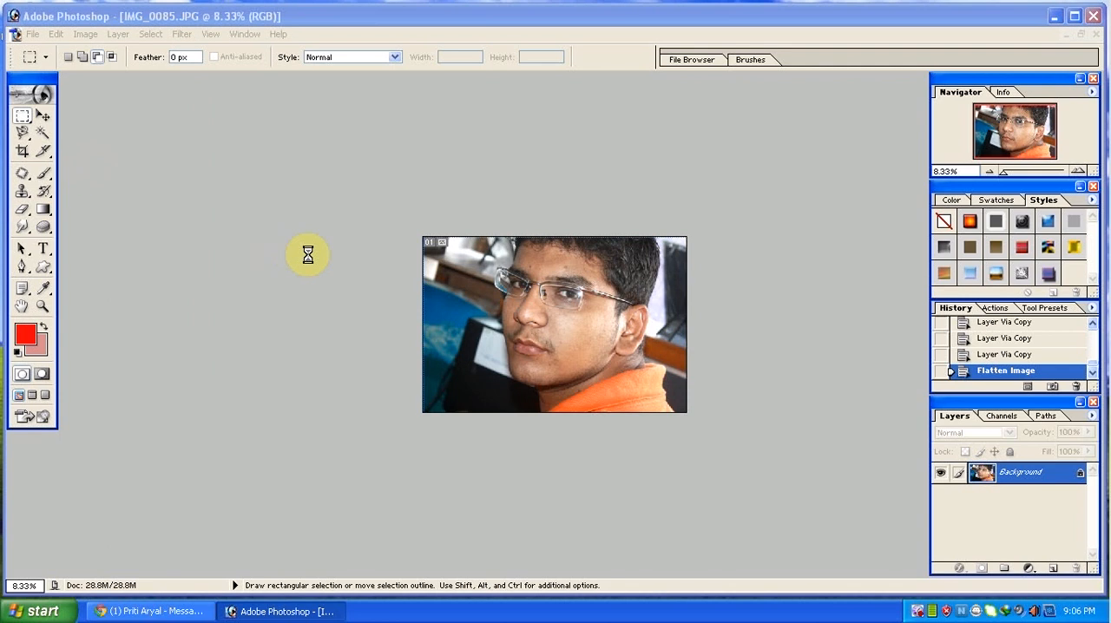
left_click(527, 369)
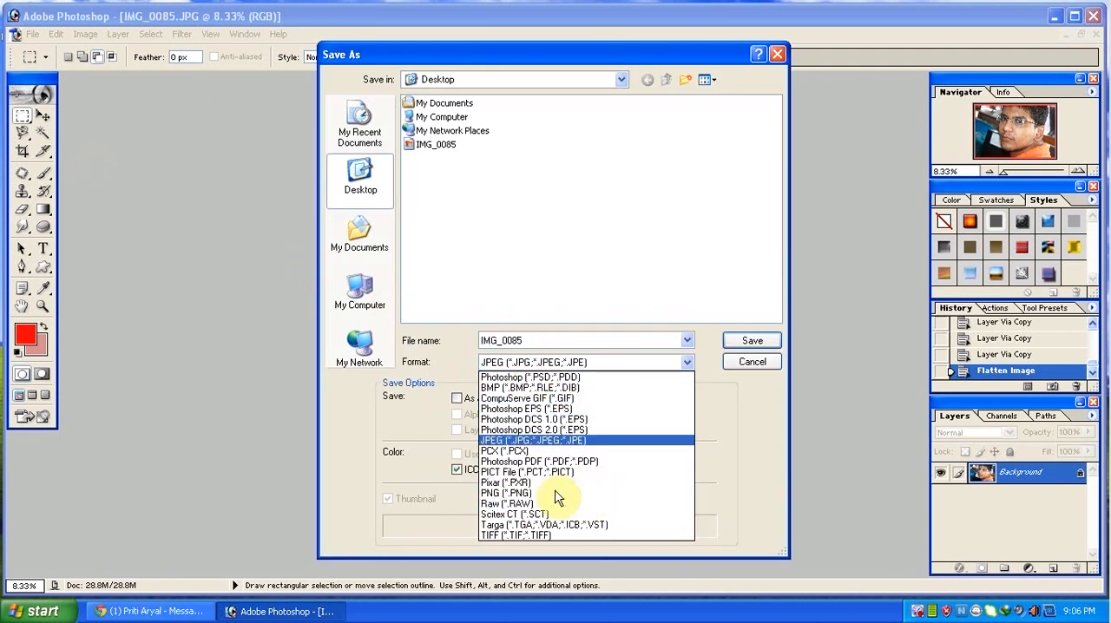
left_click(545, 443)
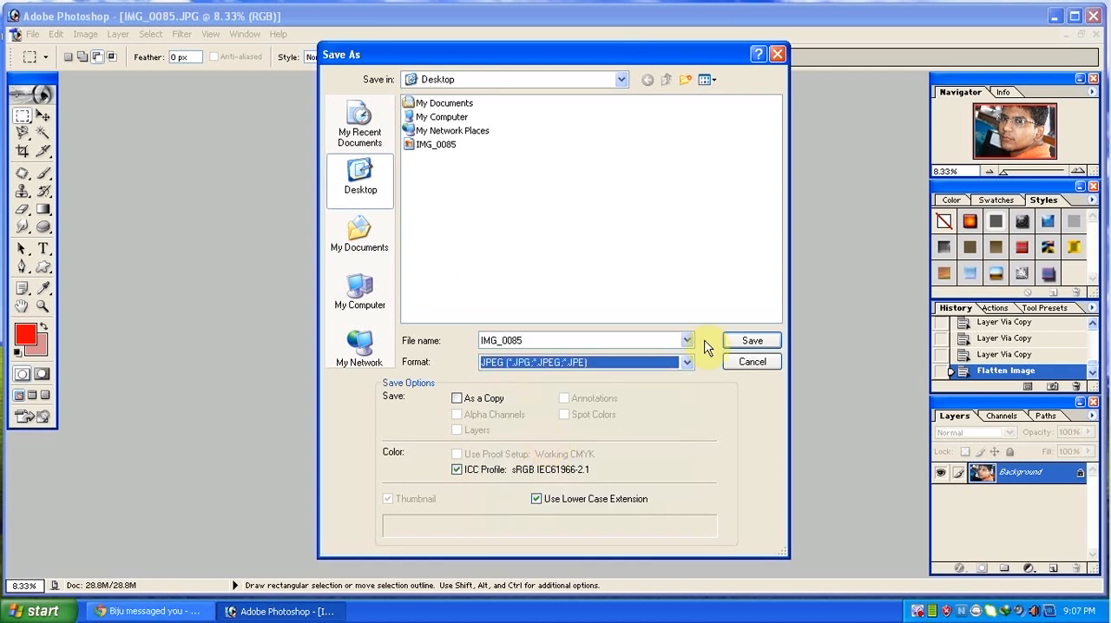
left_click(736, 342)
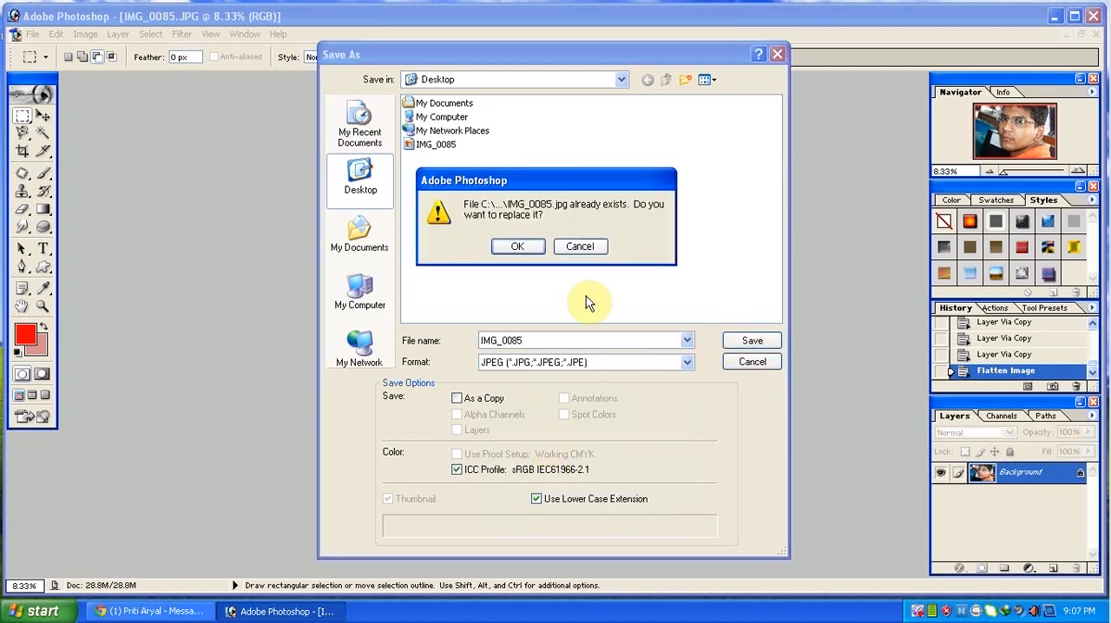
left_click(519, 247)
left_click(661, 193)
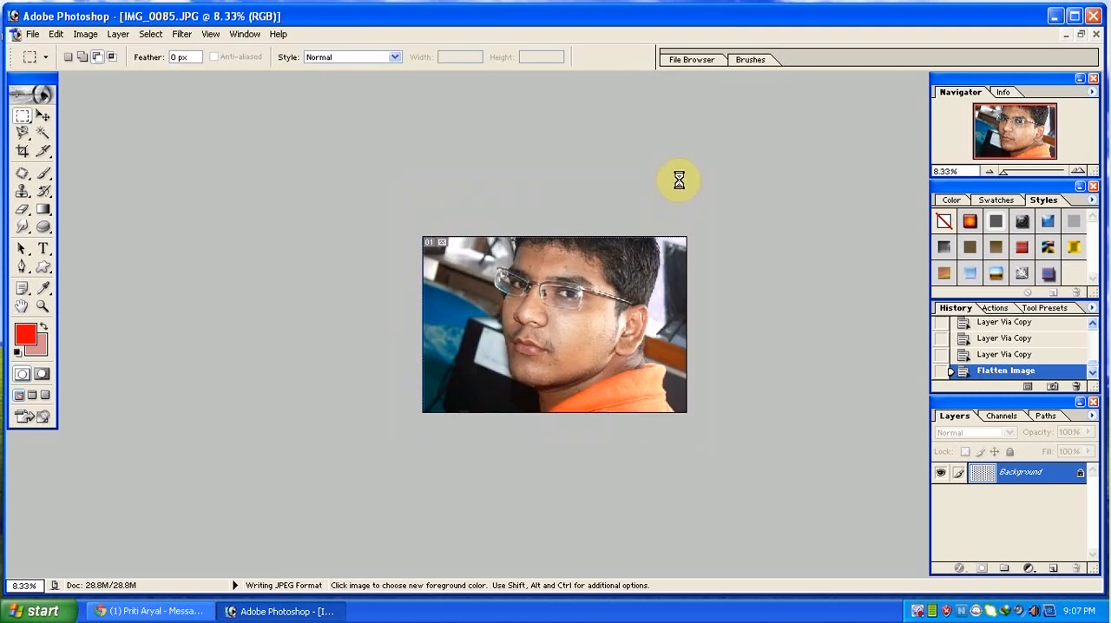